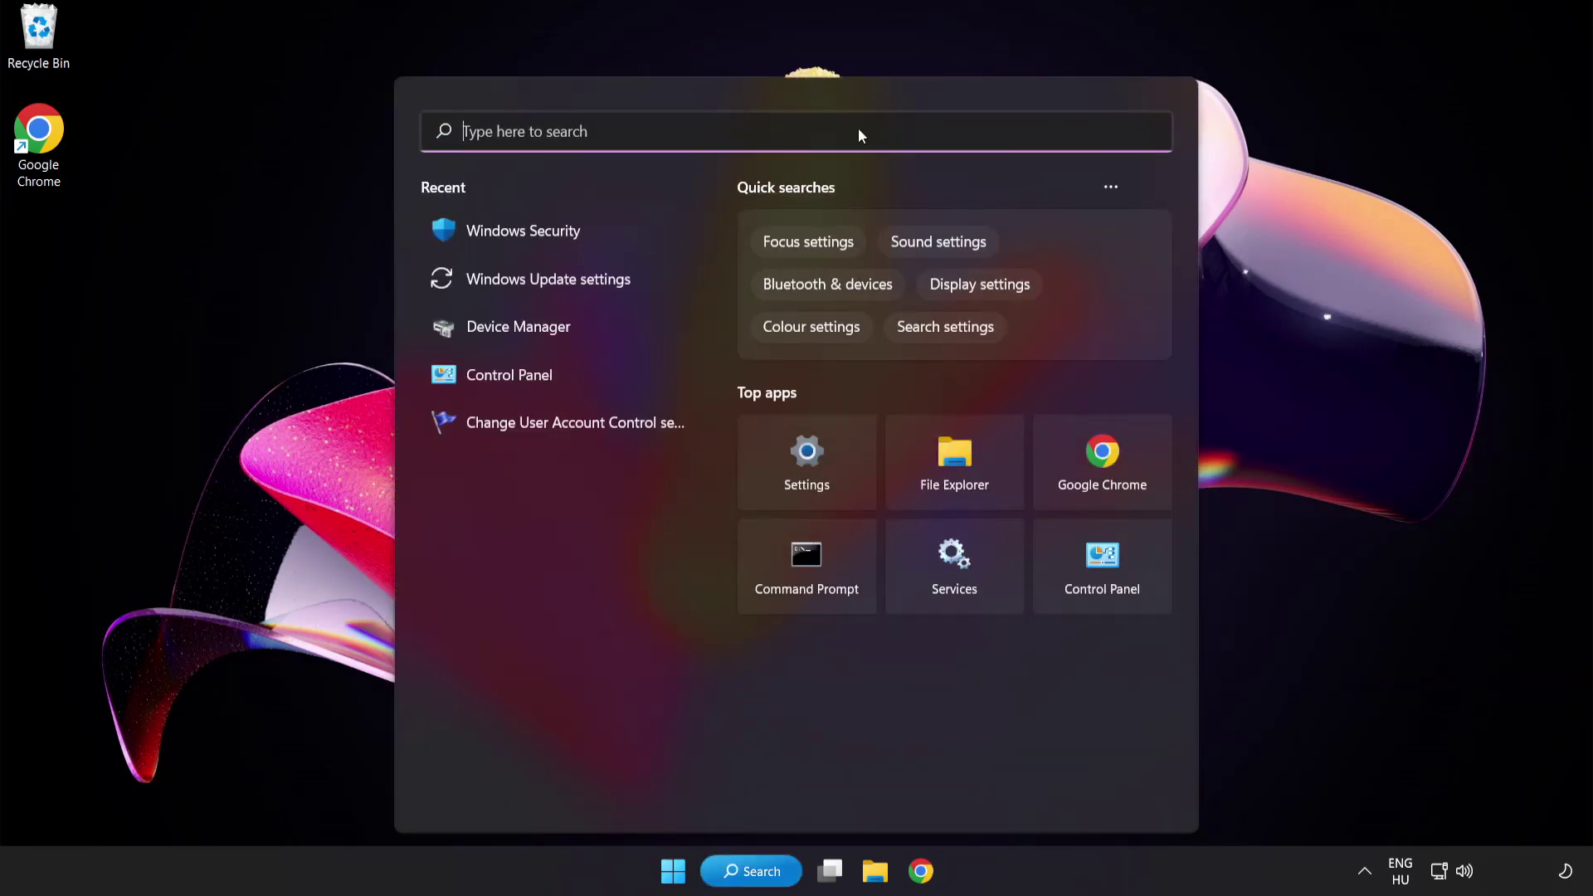
- Search Windows for "device manager", open Device Manager and move its window toward the middle of the desktop
{"action": "type", "text": "device manag"}
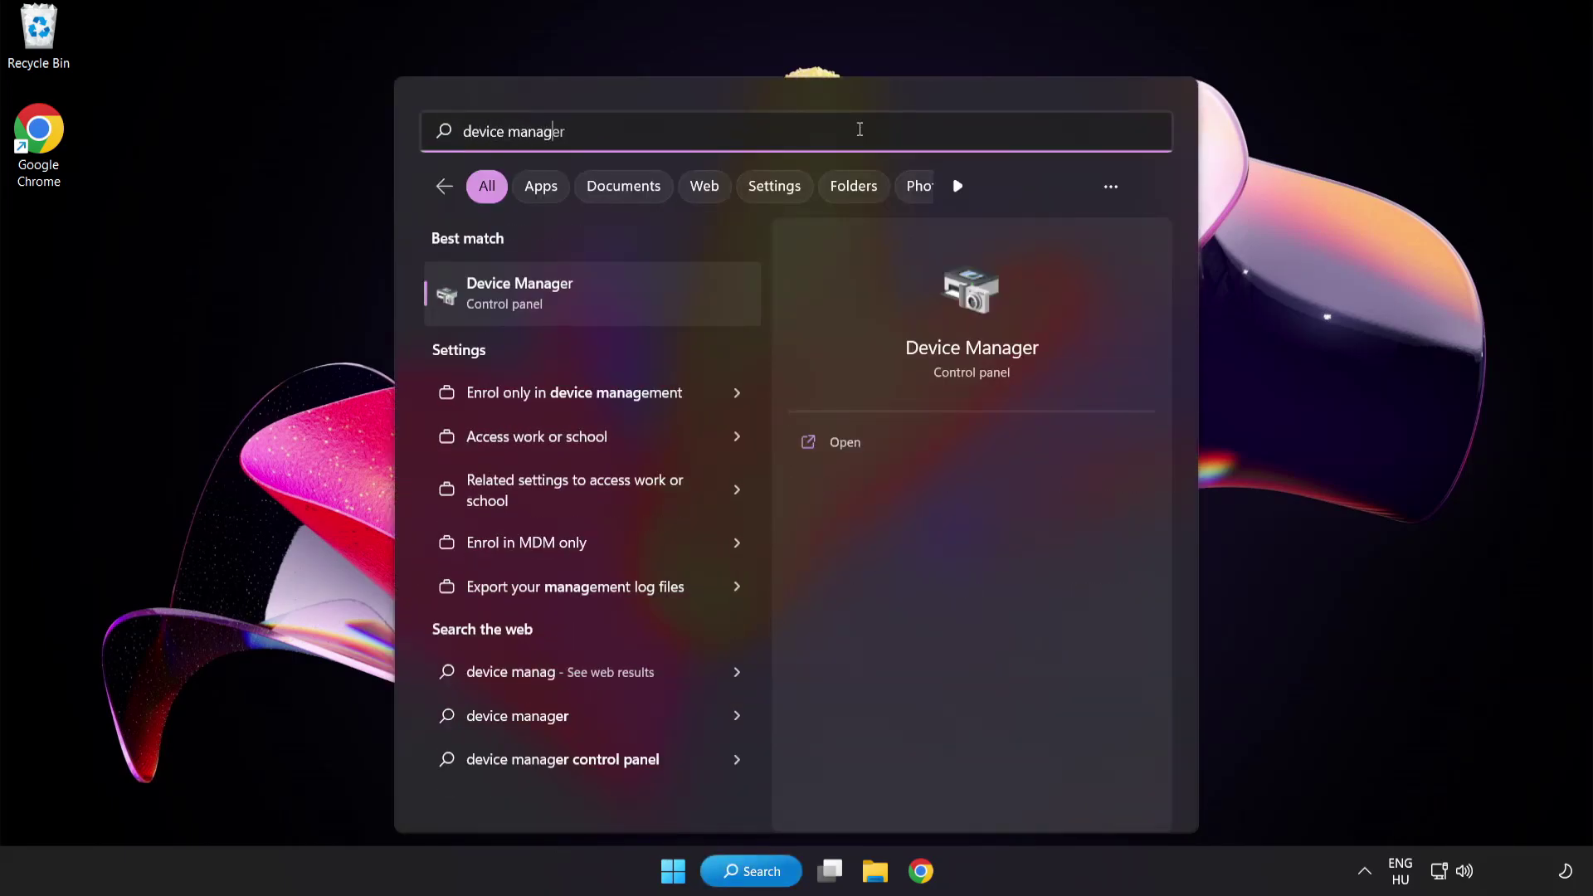
{"action": "type", "text": "er"}
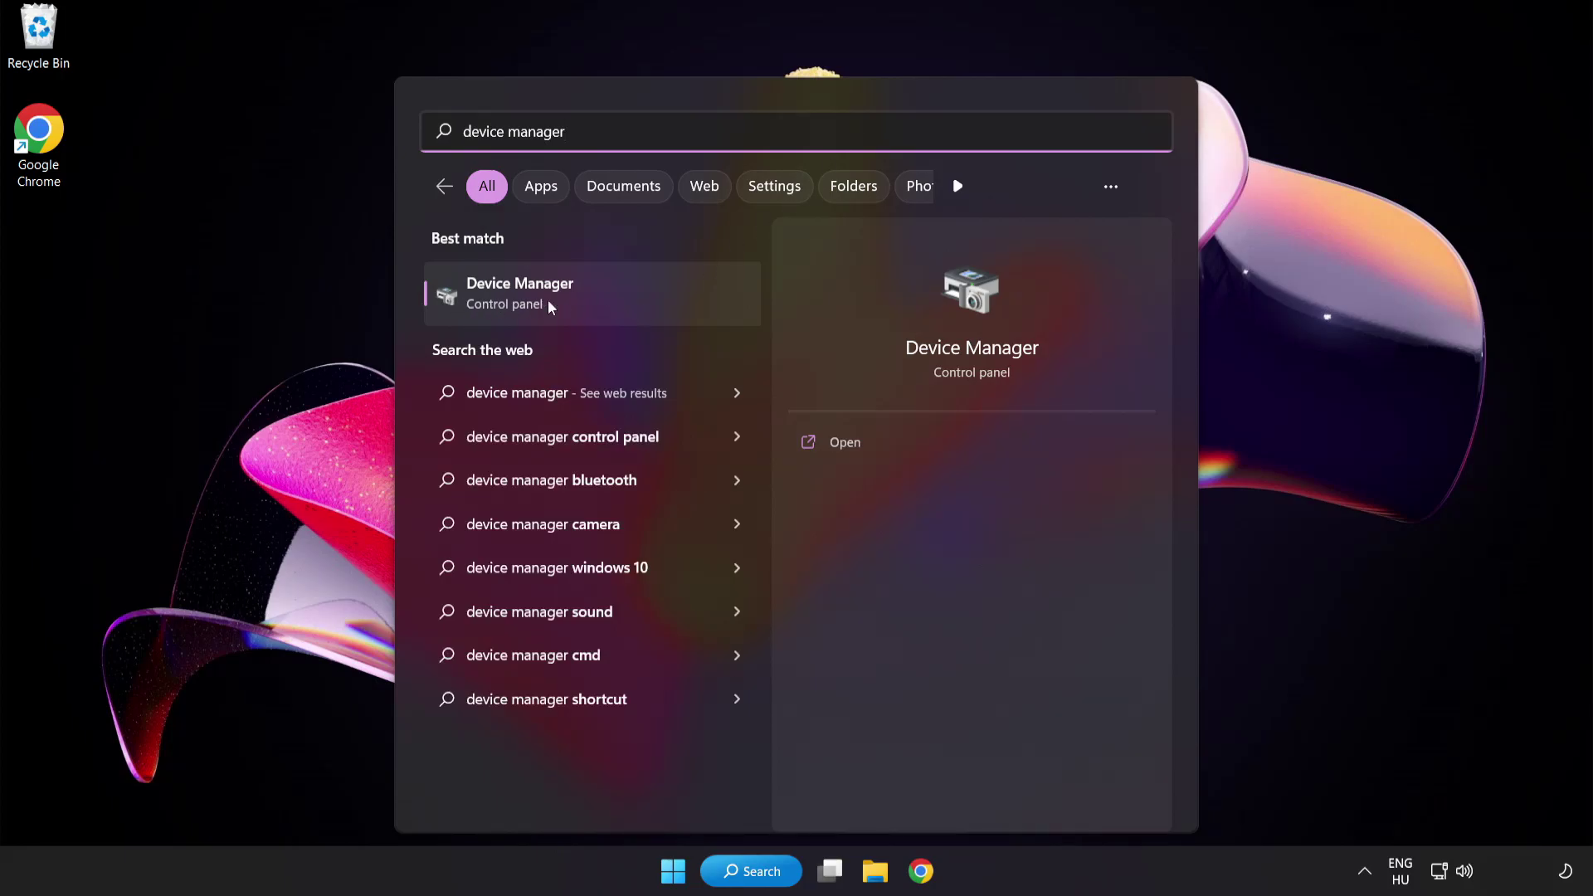
{"action": "left_click", "coordinate": [638, 306]}
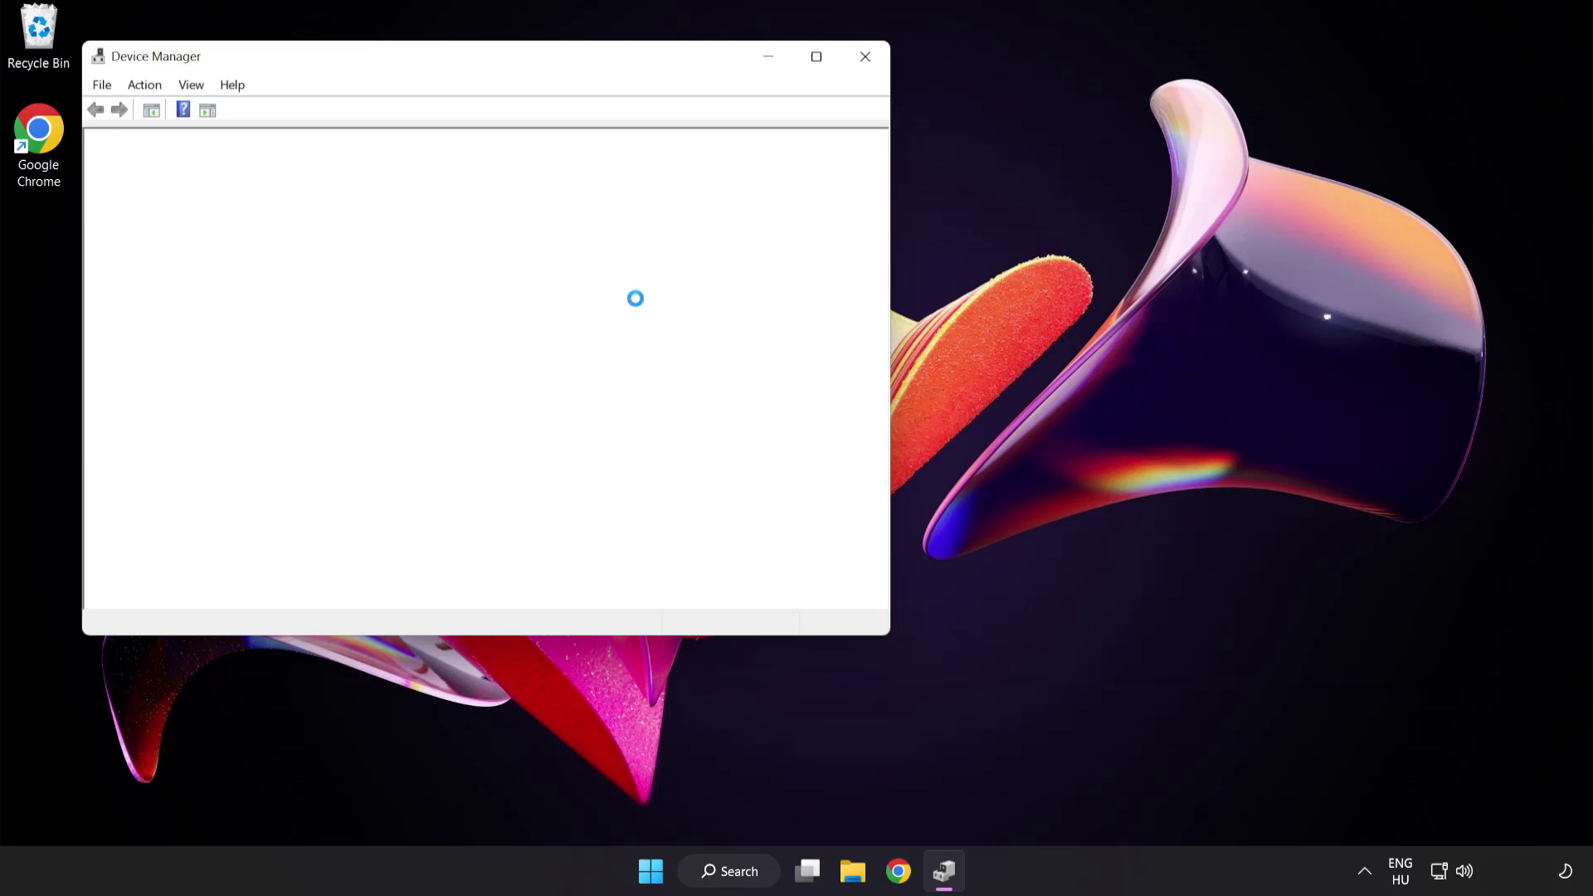
{"action": "left_click_drag", "start_coordinate": [515, 63], "coordinate": [781, 166]}
- Run an automatic driver update for the VMware SVGA 3D display adapter, then close the wizard and Device Manager
{"action": "left_click", "coordinate": [442, 341]}
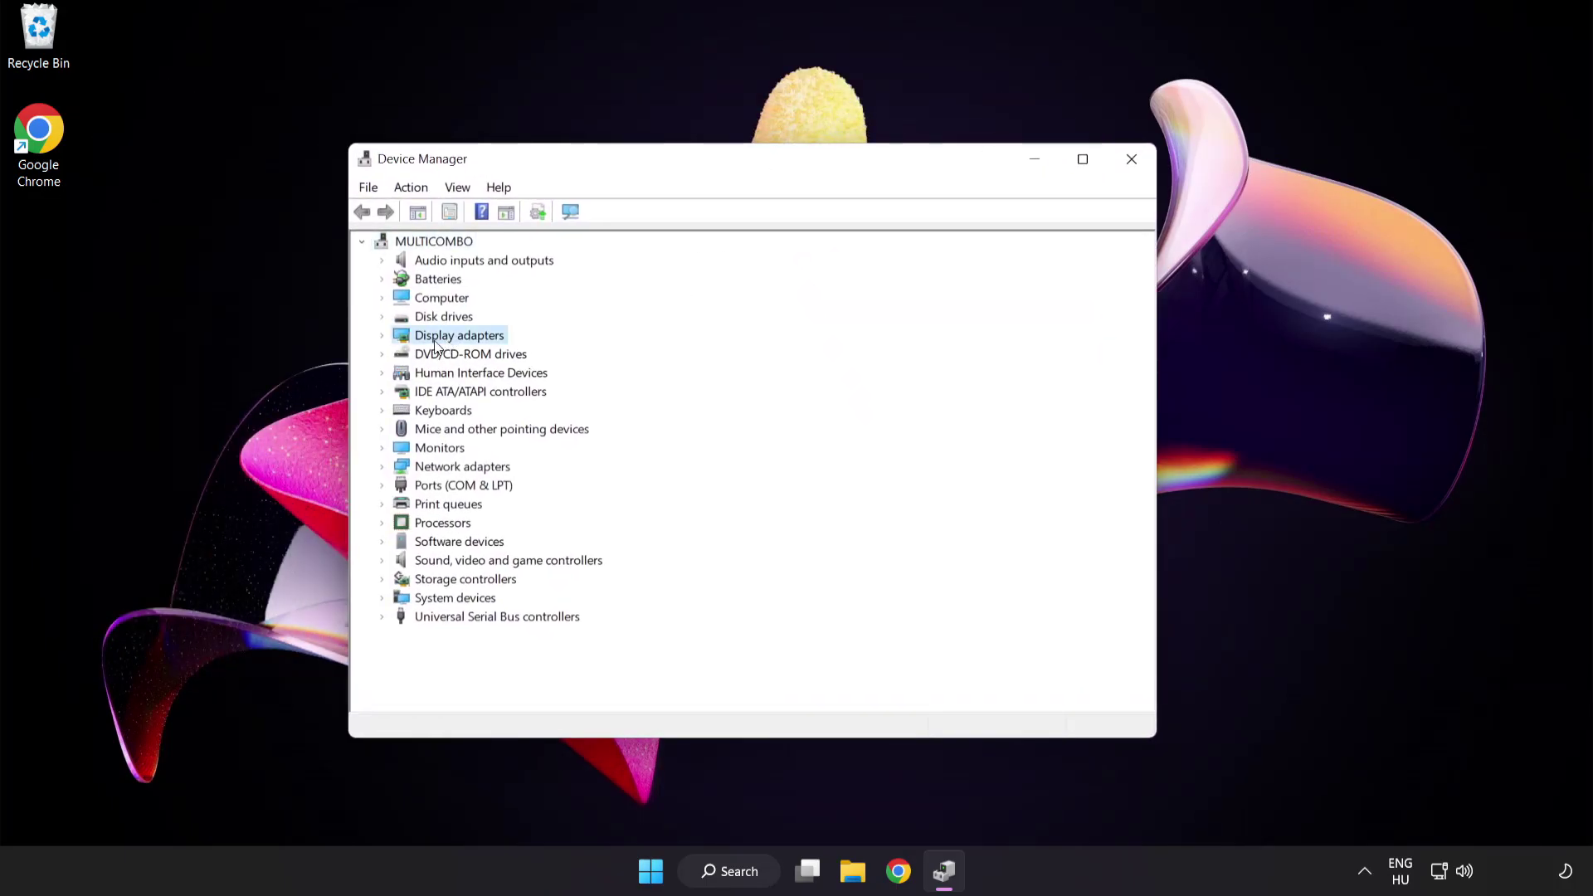
{"action": "left_click", "coordinate": [382, 336]}
{"action": "left_click", "coordinate": [417, 347]}
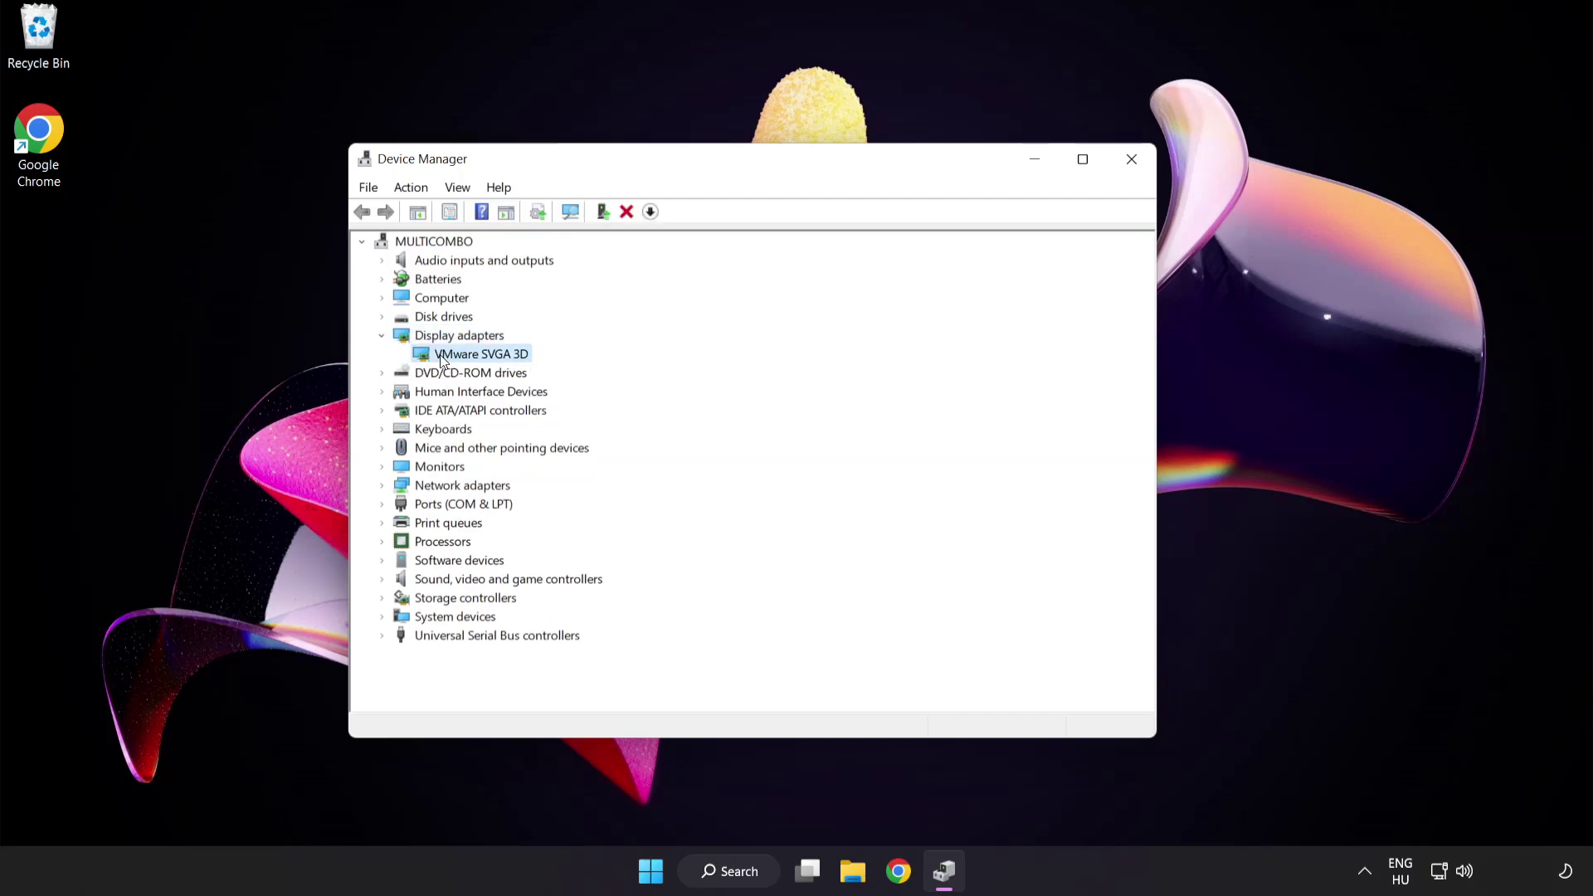
{"action": "right_click", "coordinate": [468, 353]}
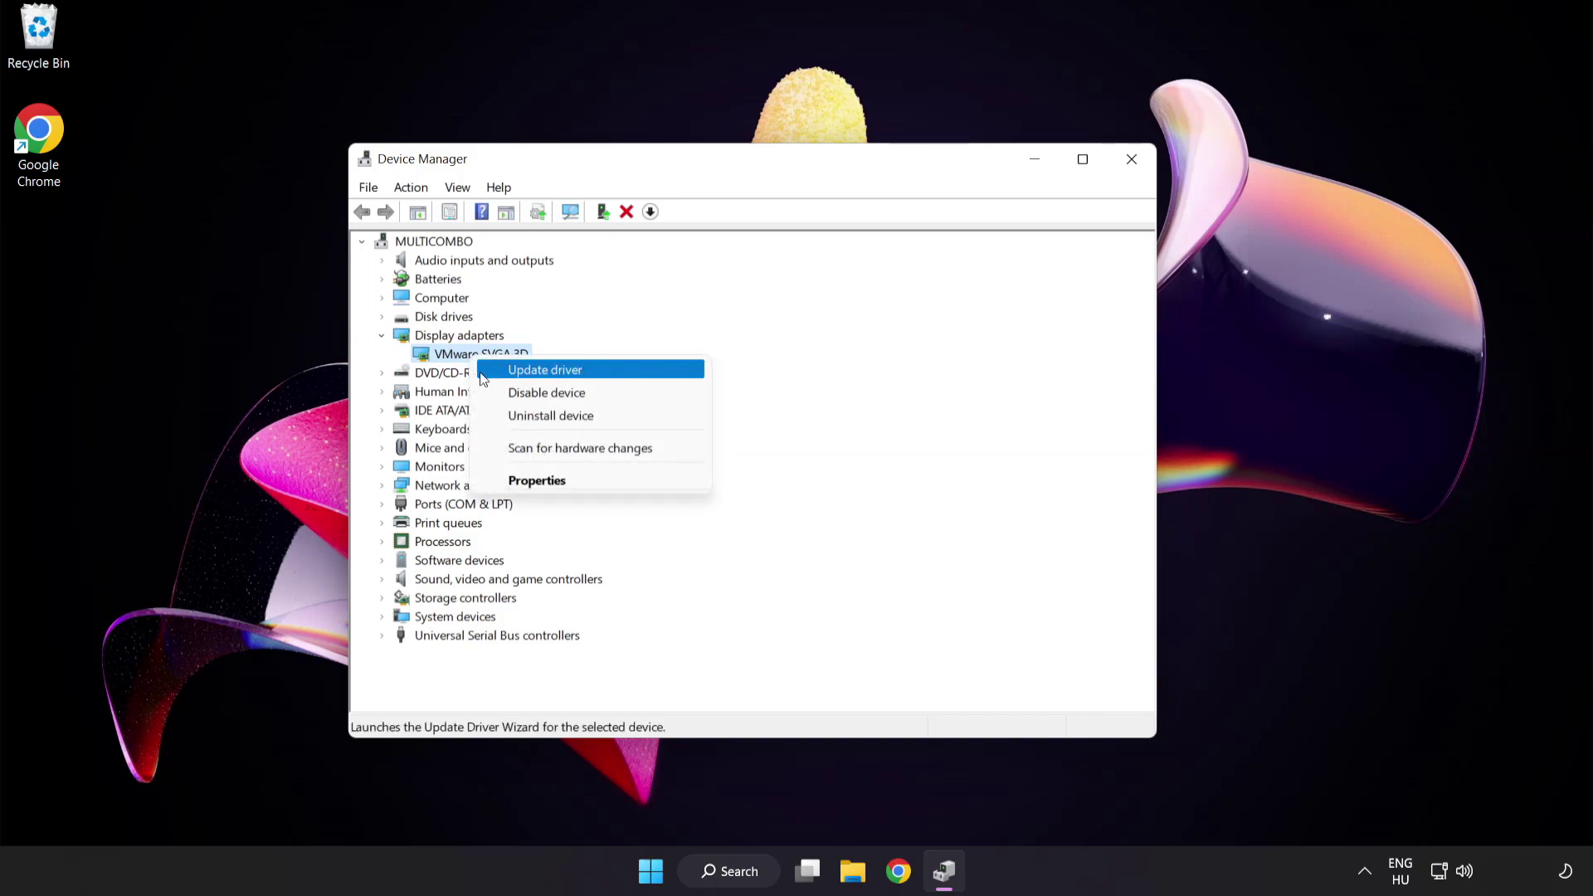
{"action": "left_click", "coordinate": [617, 369]}
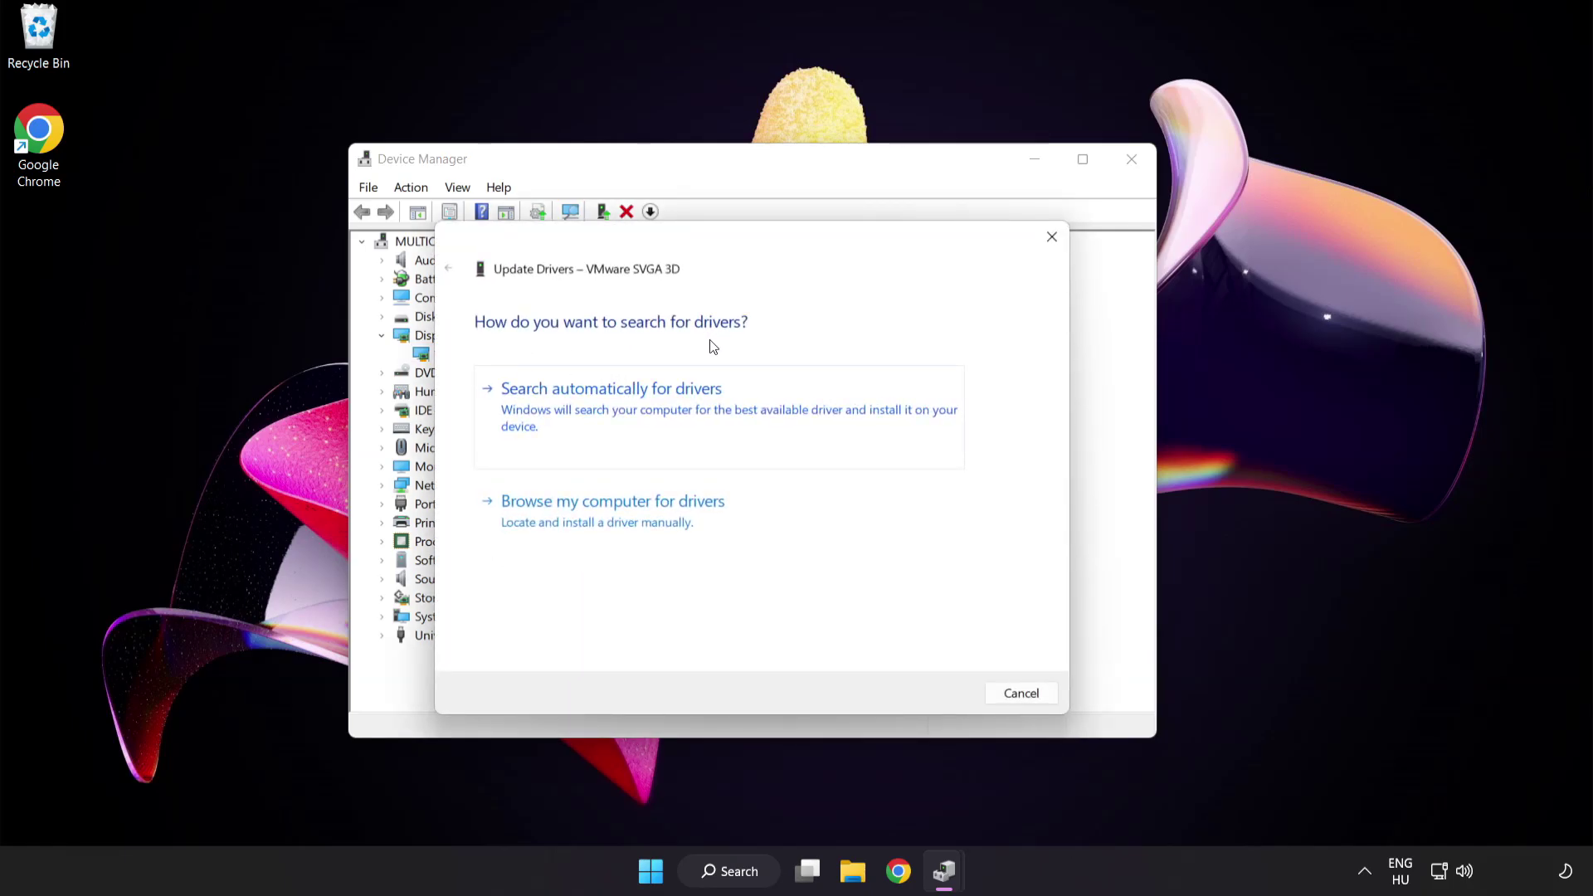
{"action": "left_click", "coordinate": [695, 410]}
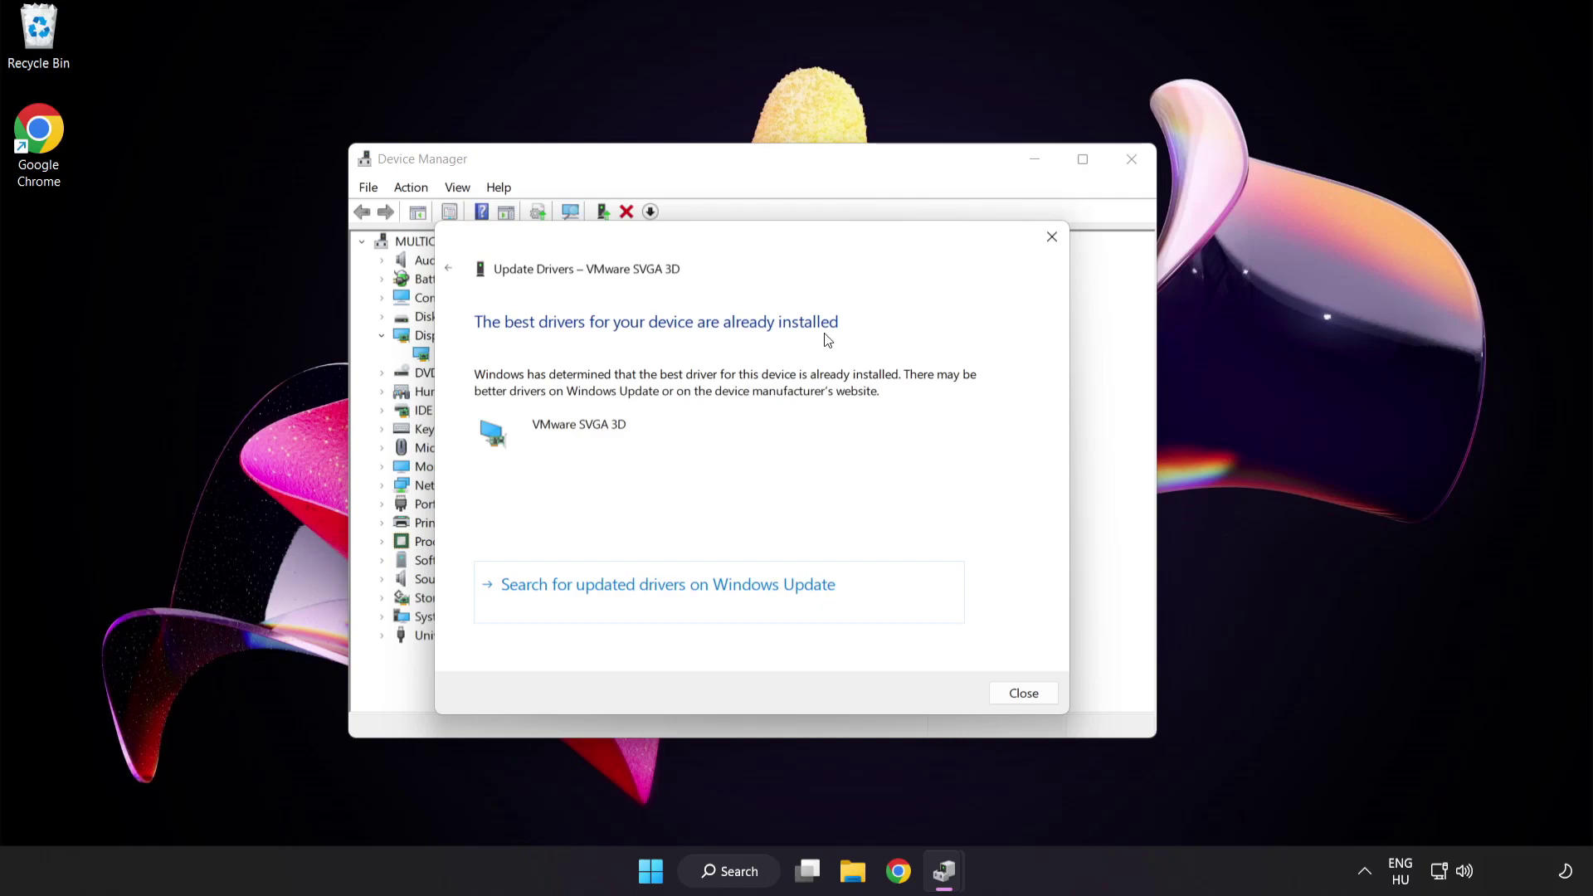
{"action": "left_click", "coordinate": [1020, 695]}
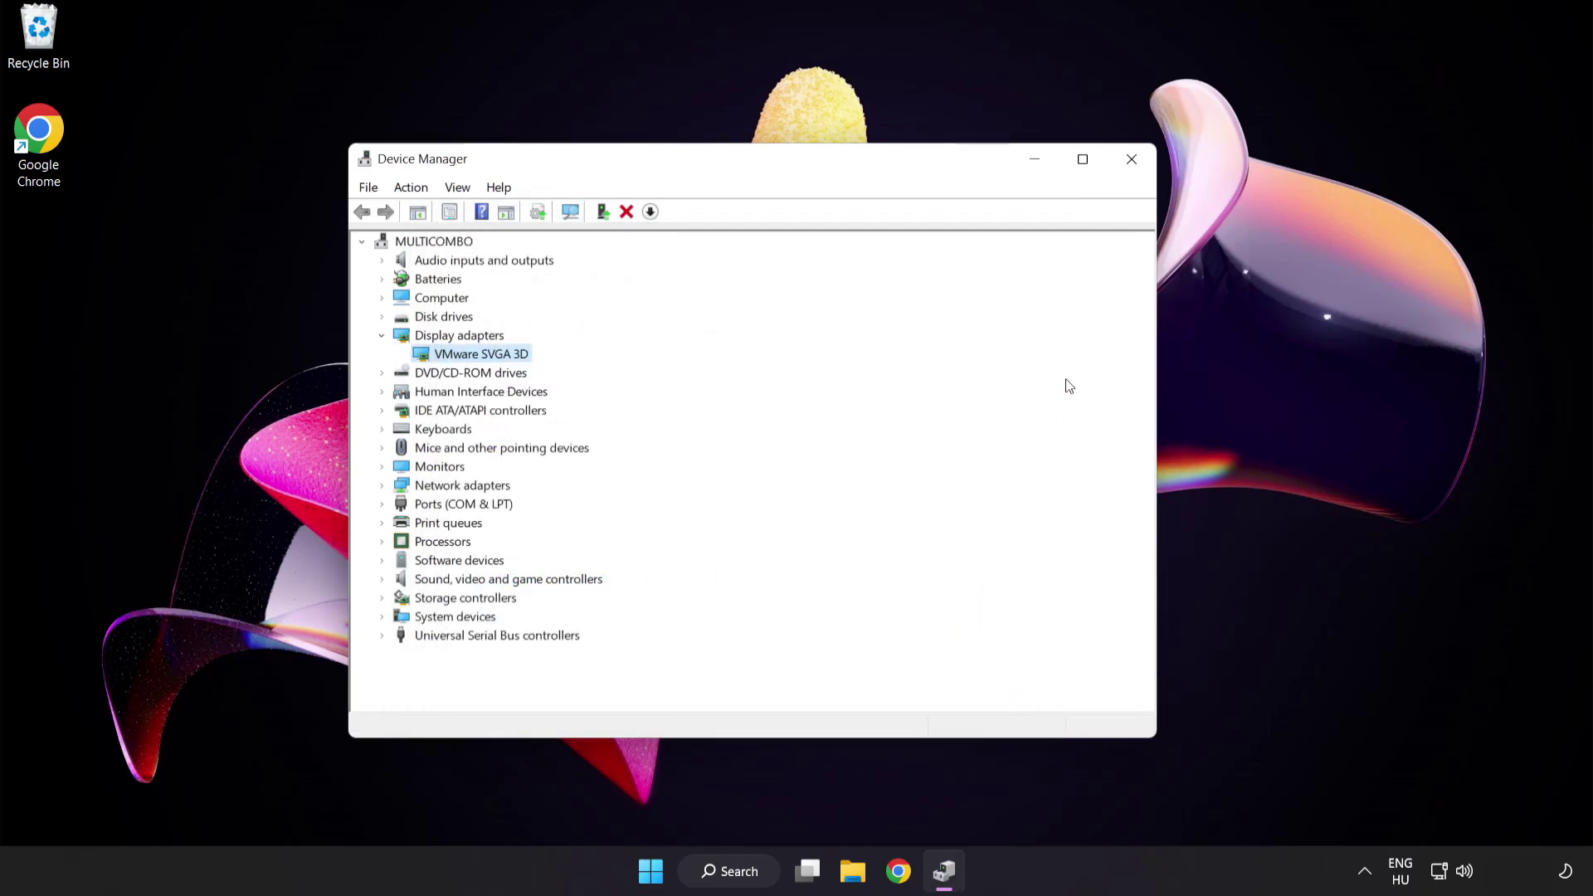
{"action": "left_click", "coordinate": [1132, 164]}
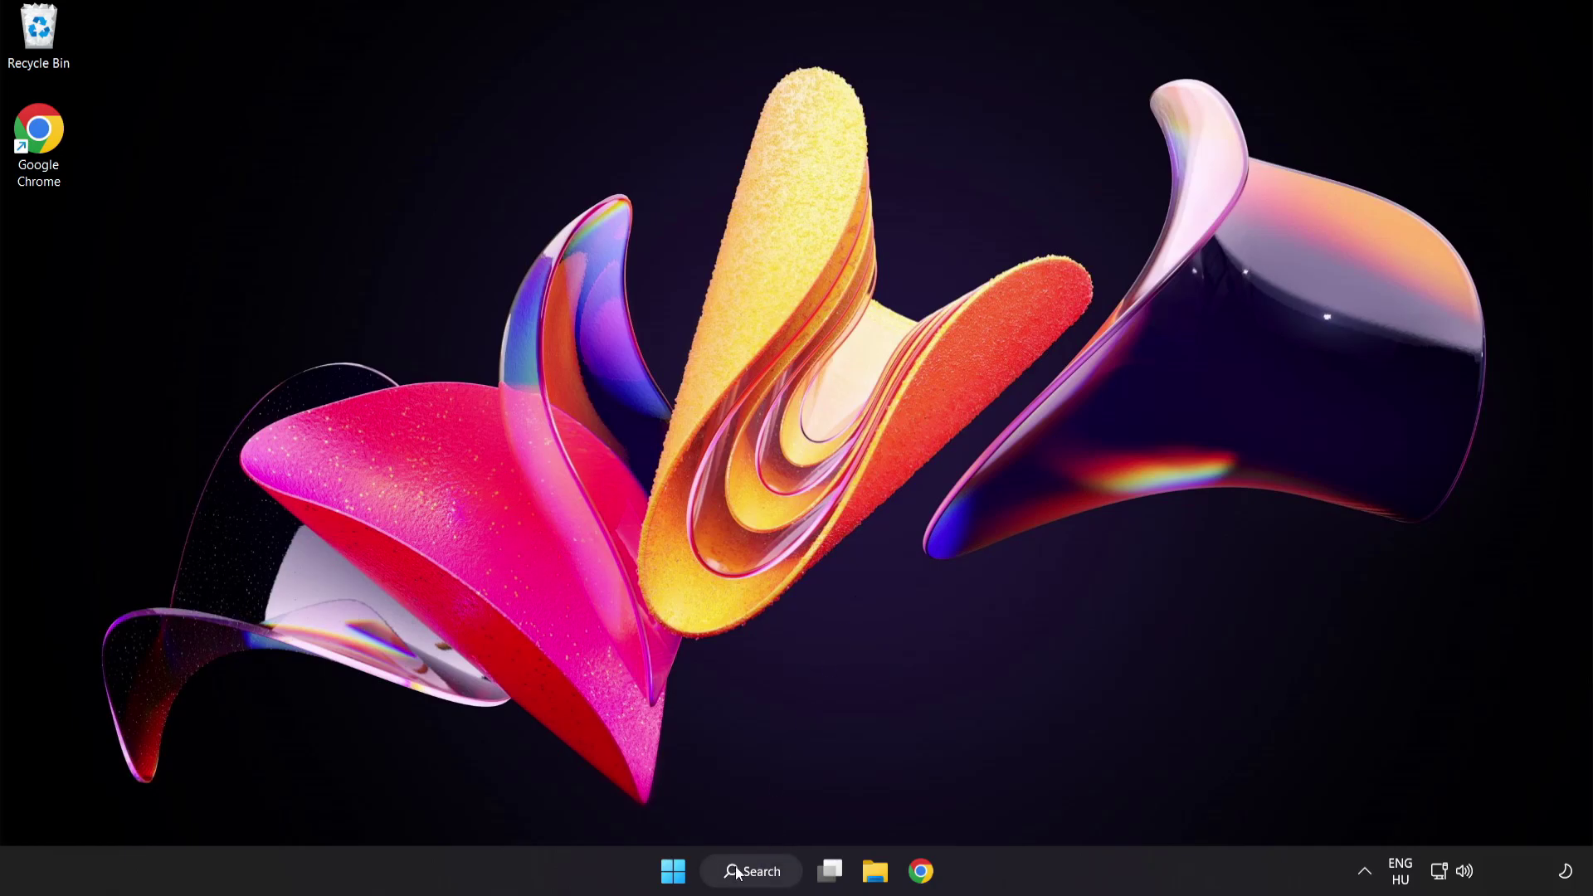
- Search Windows for "update", open the Windows Update settings, check for updates and close the settings
{"action": "left_click", "coordinate": [762, 873]}
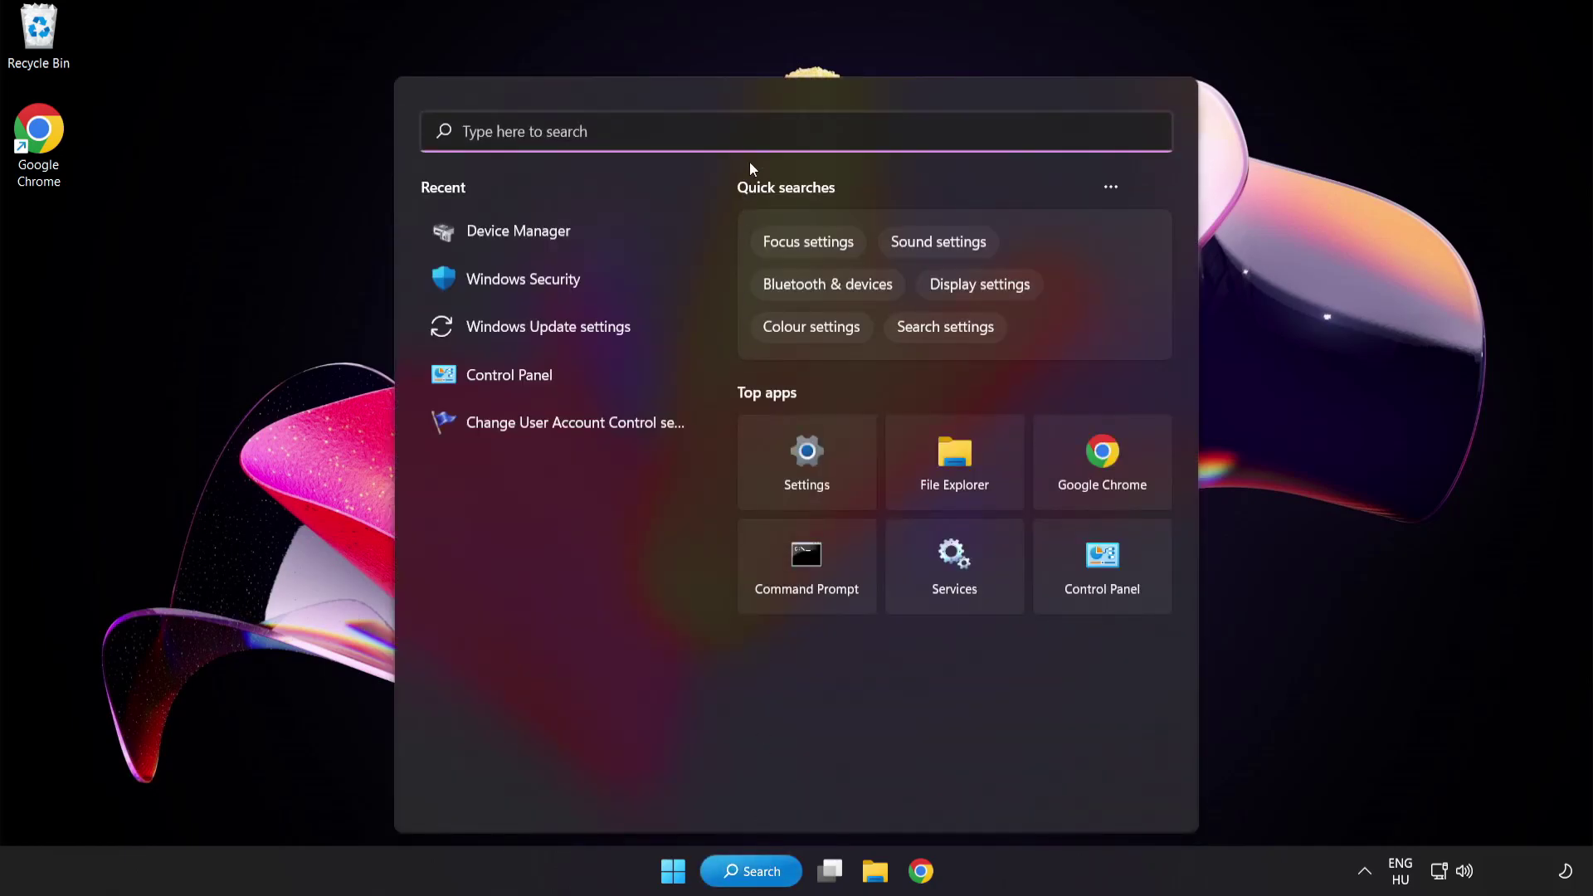
{"action": "type", "text": "update"}
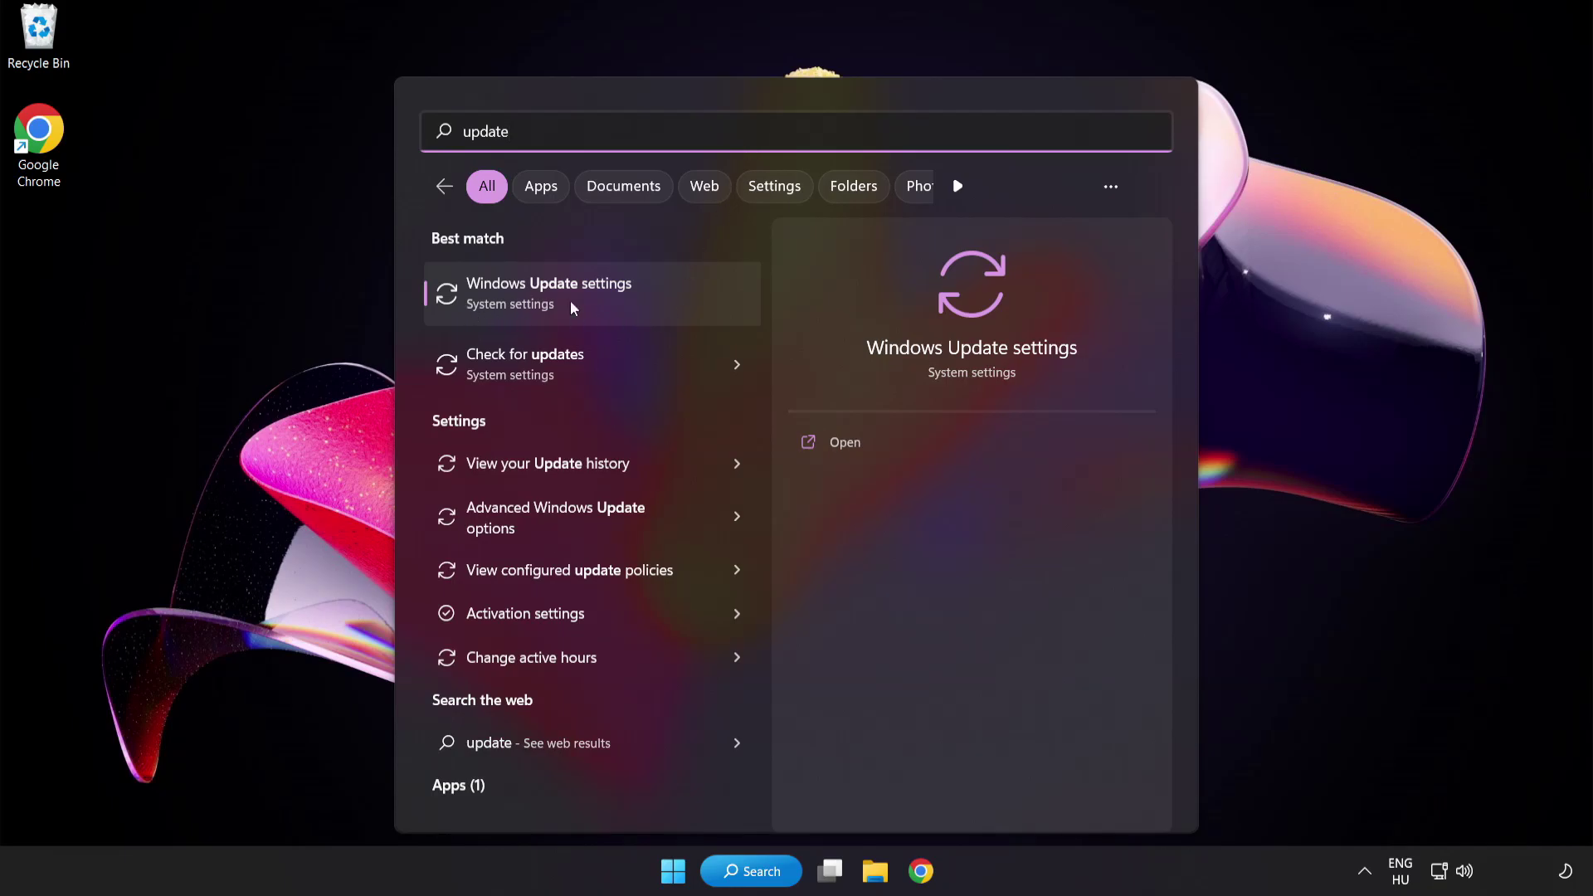
{"action": "left_click", "coordinate": [608, 306]}
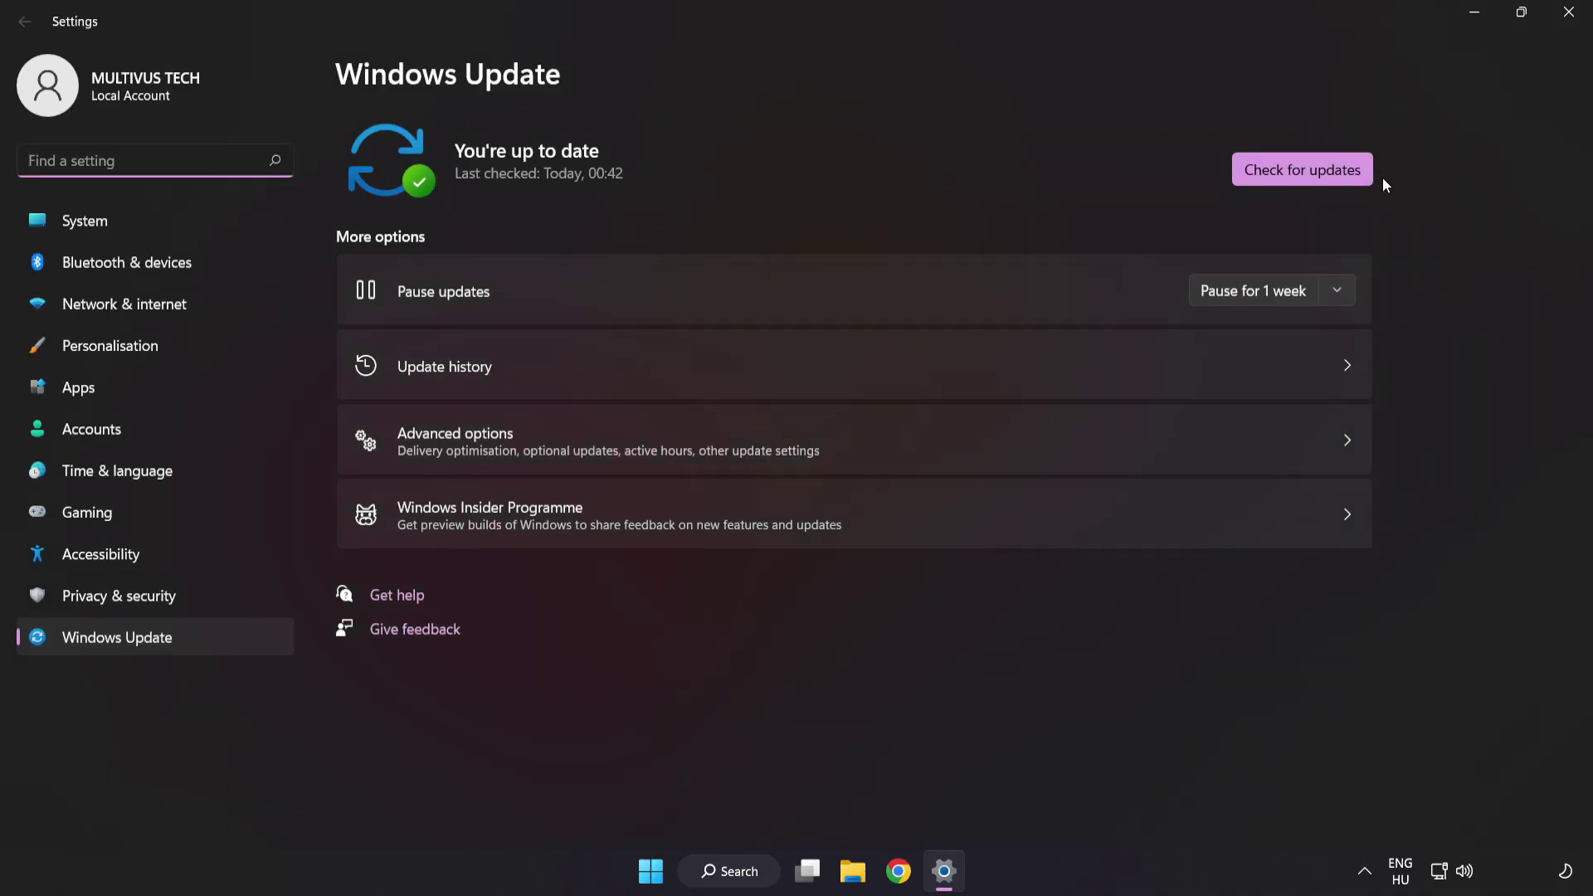
{"action": "left_click", "coordinate": [1297, 178]}
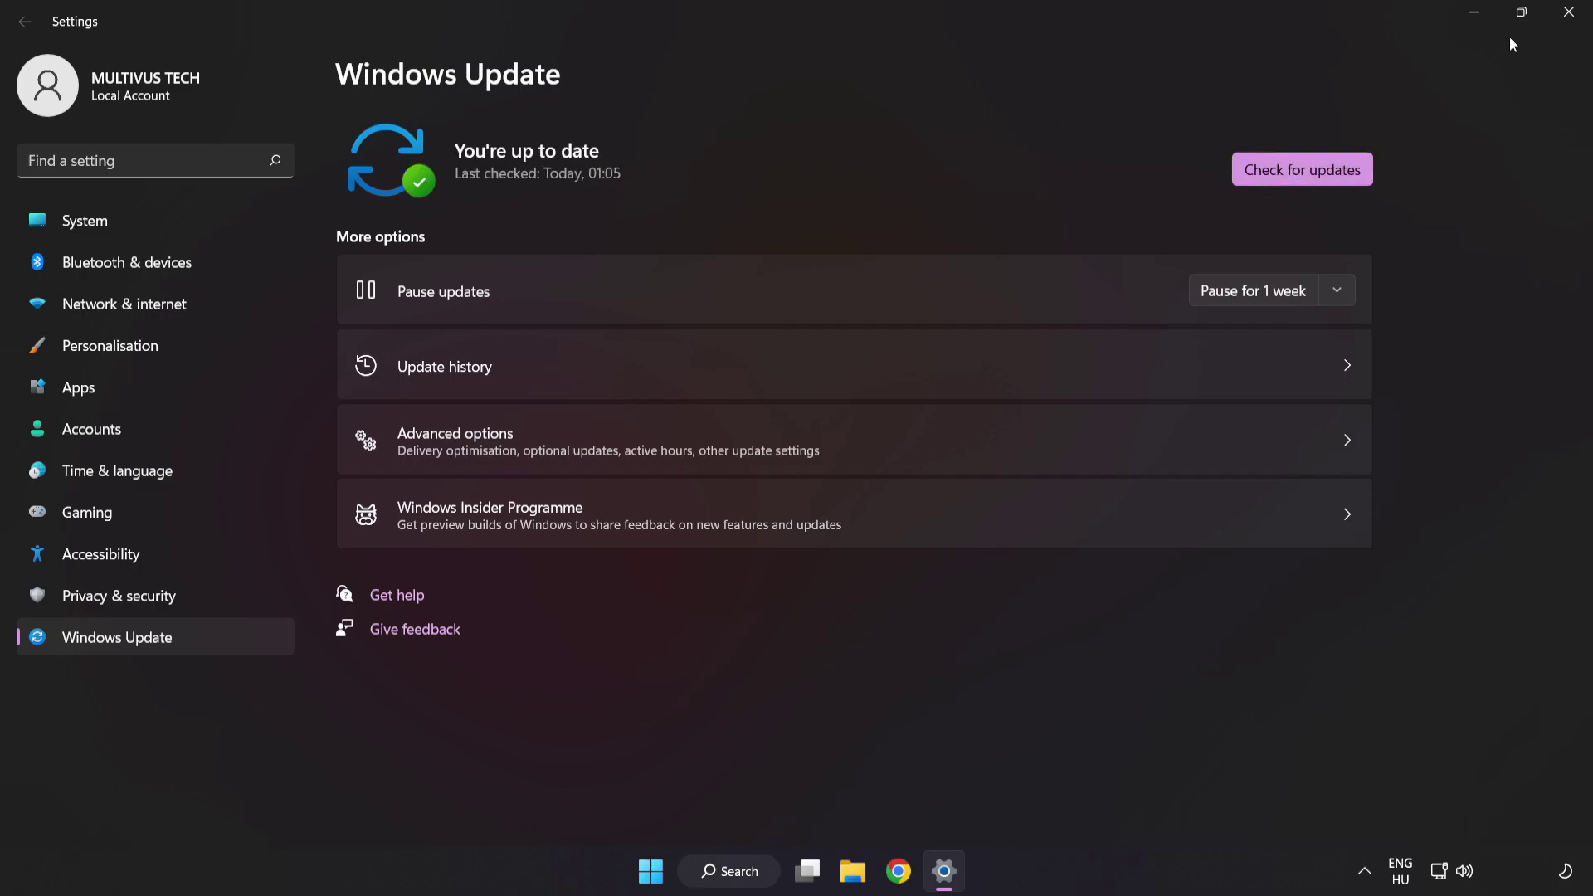
{"action": "left_click", "coordinate": [1567, 22]}
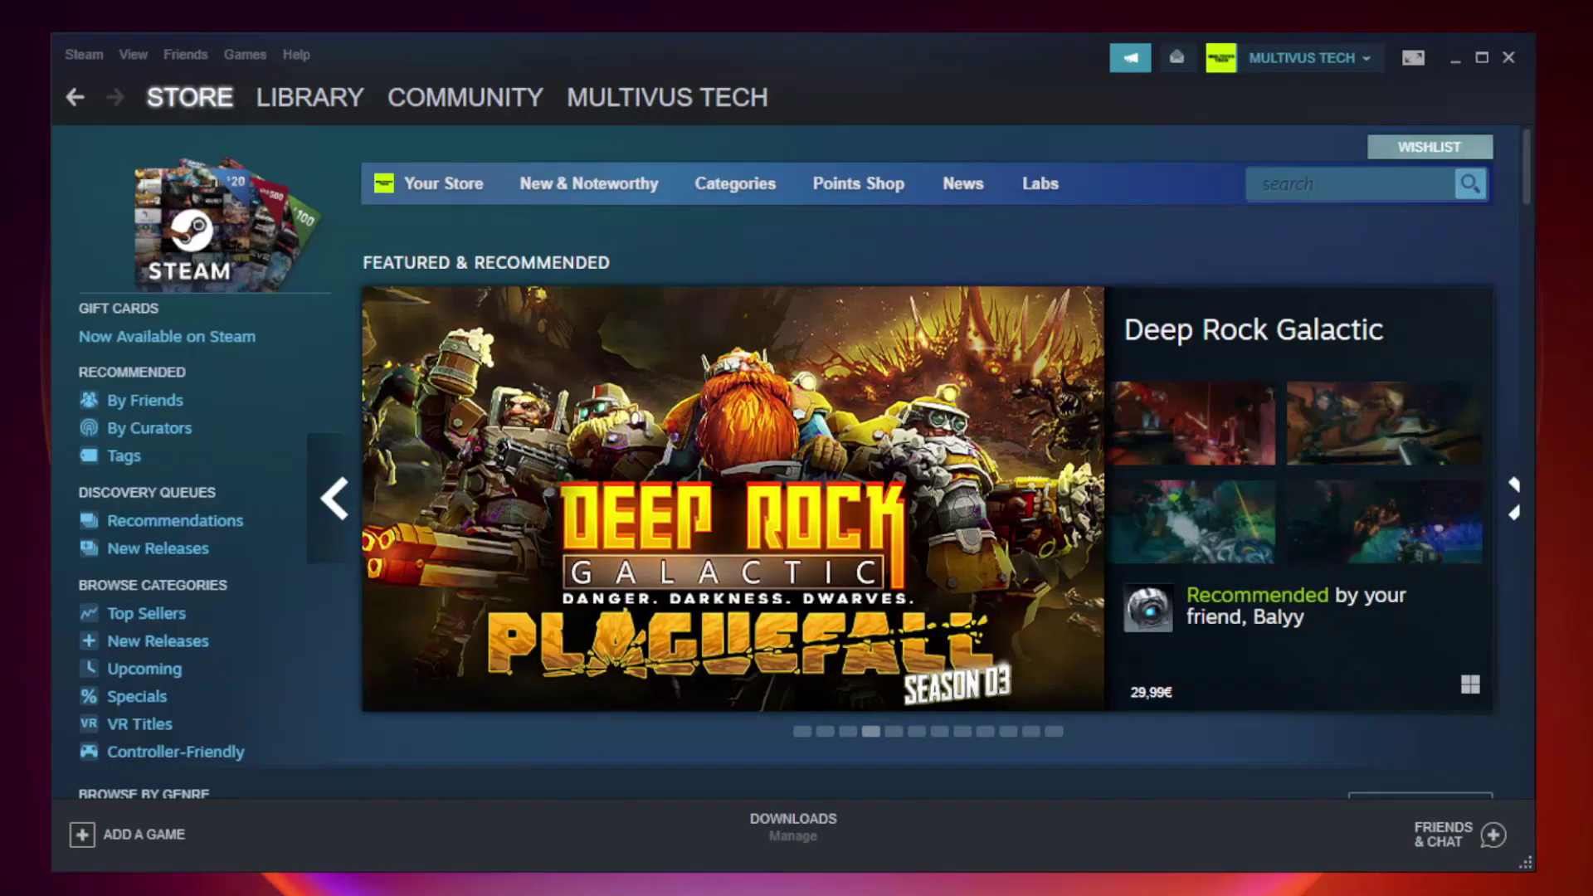
- Verify the integrity of the game files for YOUR NOT WORKING GAME from its properties in the Steam library
{"action": "mouse_move", "coordinate": [301, 99]}
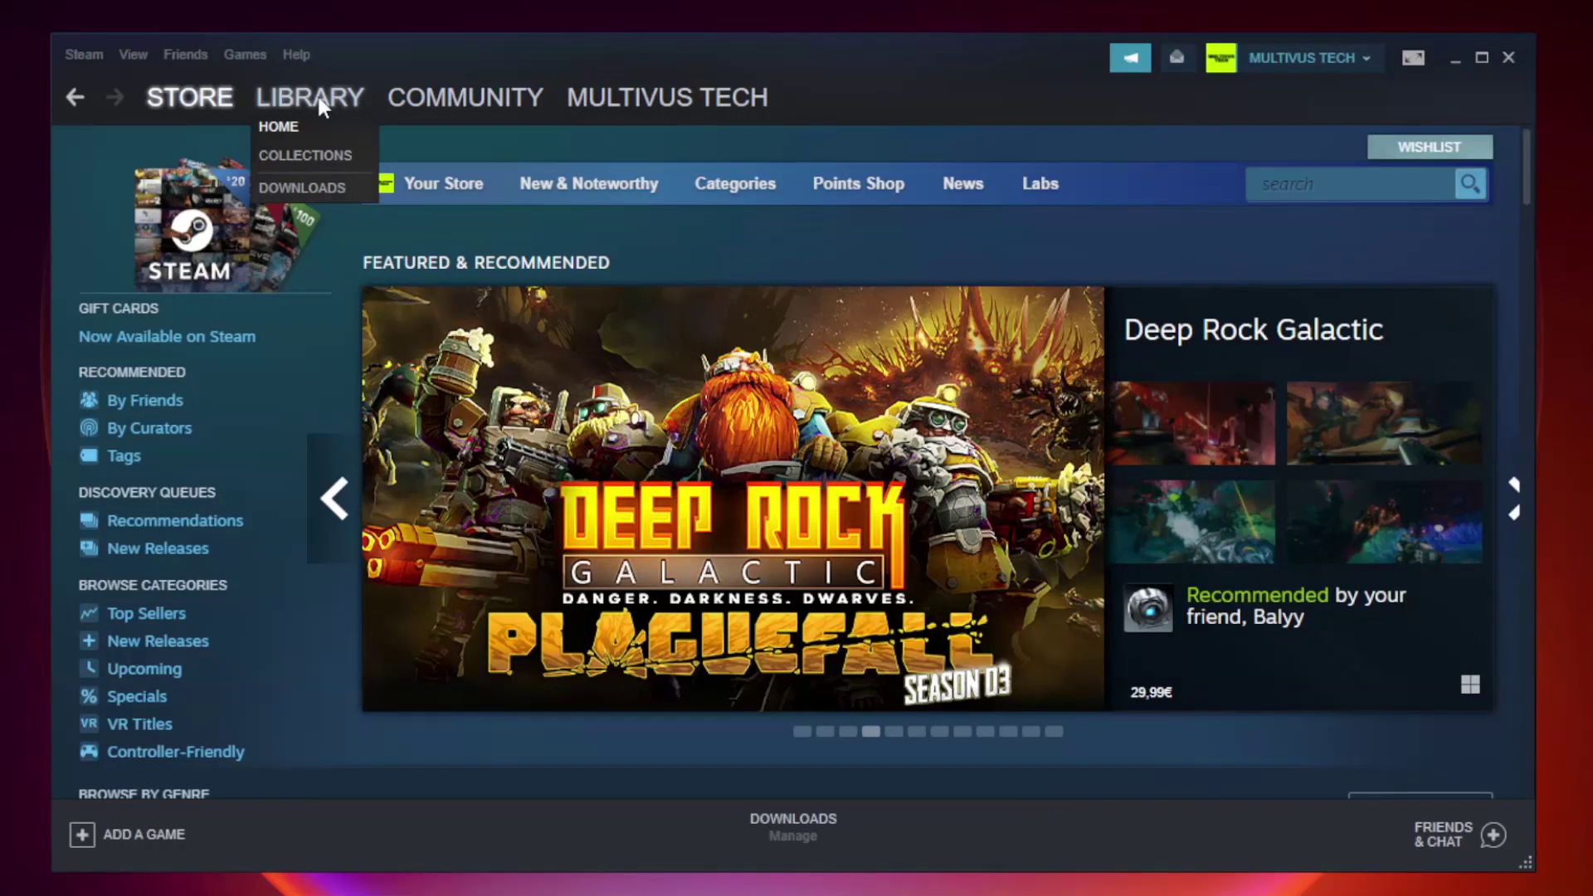
{"action": "left_click", "coordinate": [320, 106]}
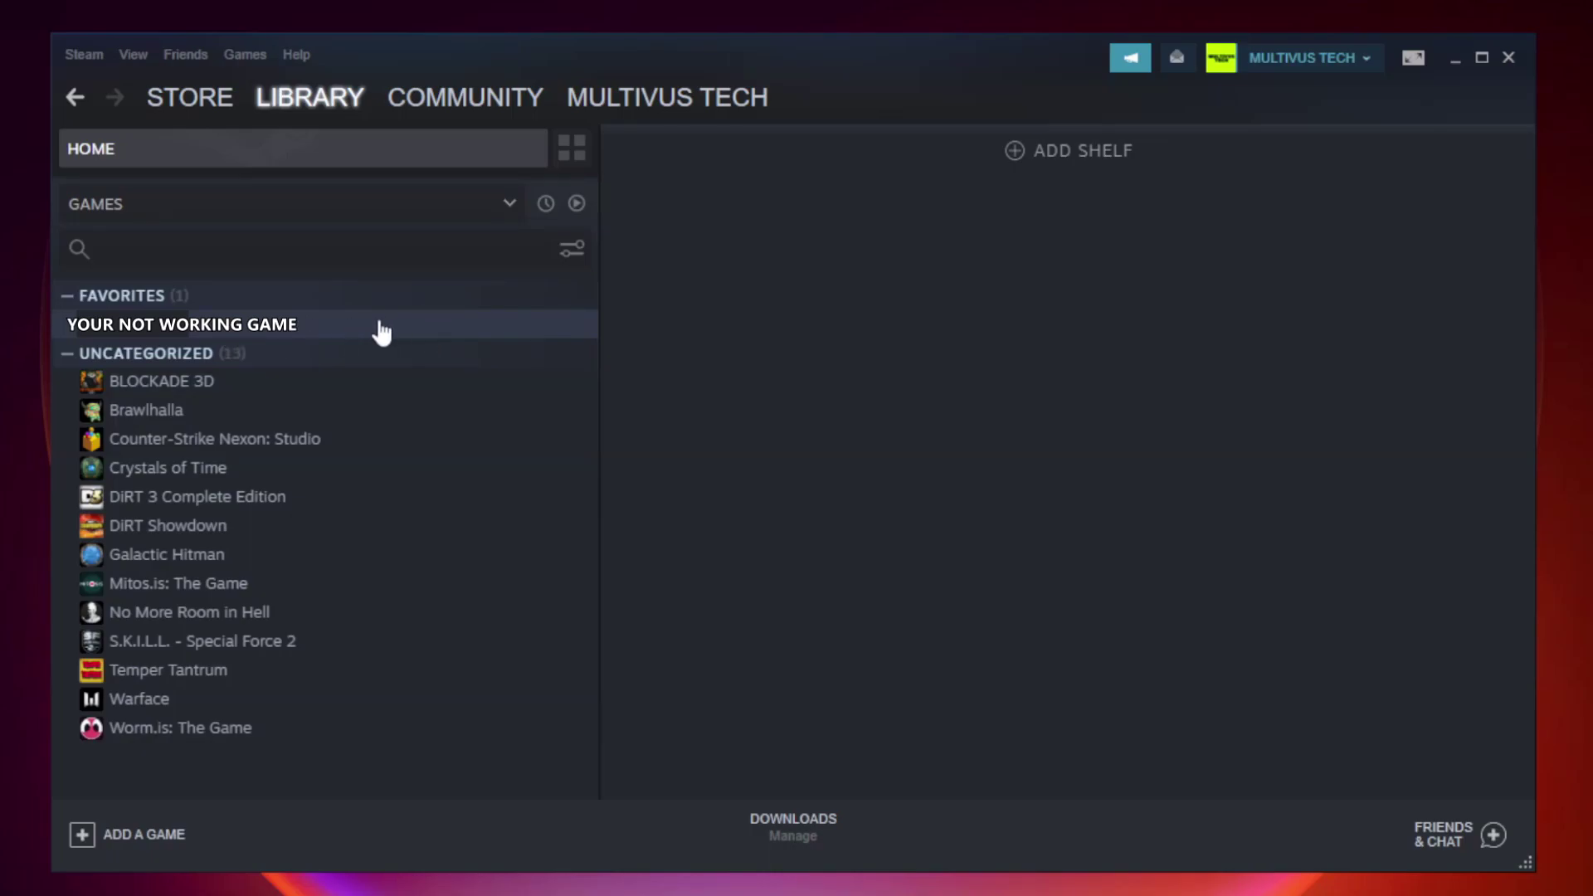
{"action": "right_click", "coordinate": [344, 330]}
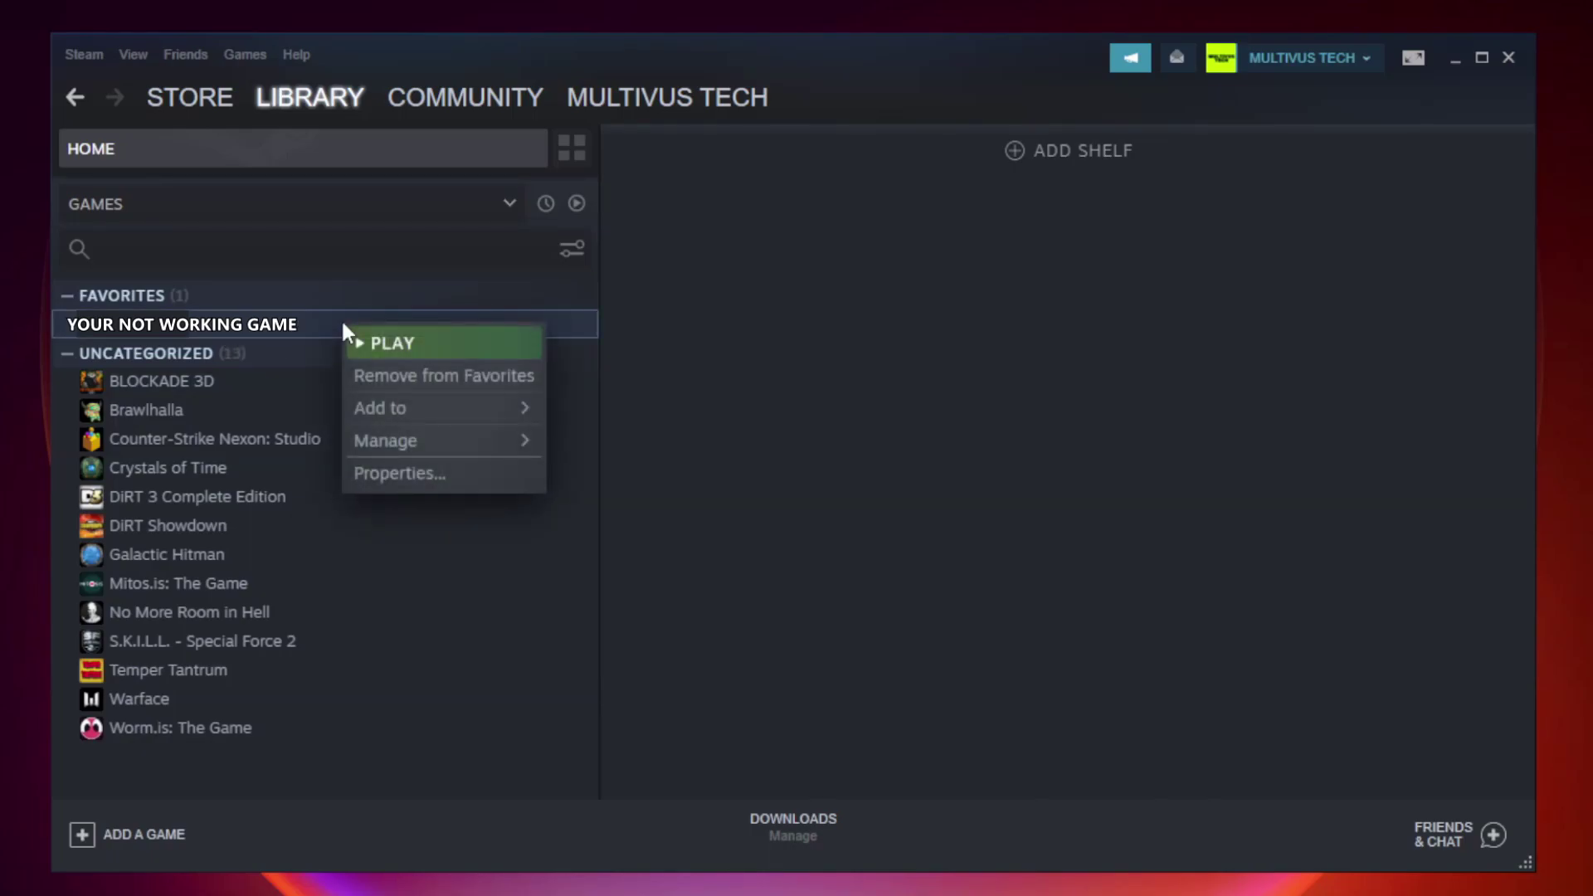
{"action": "left_click", "coordinate": [440, 472]}
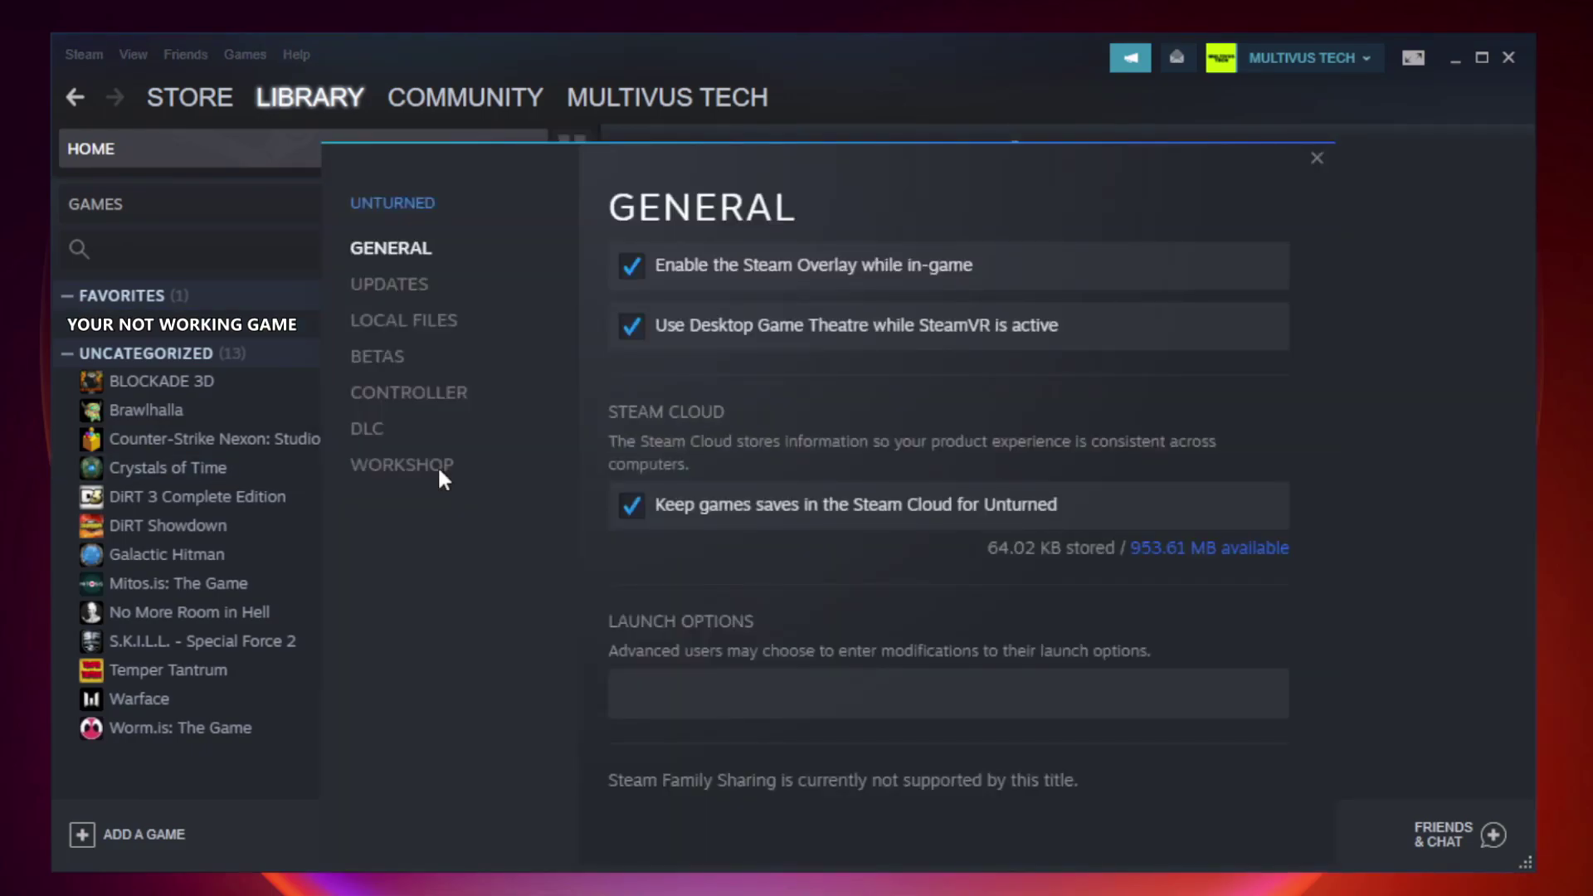
{"action": "left_click", "coordinate": [423, 327]}
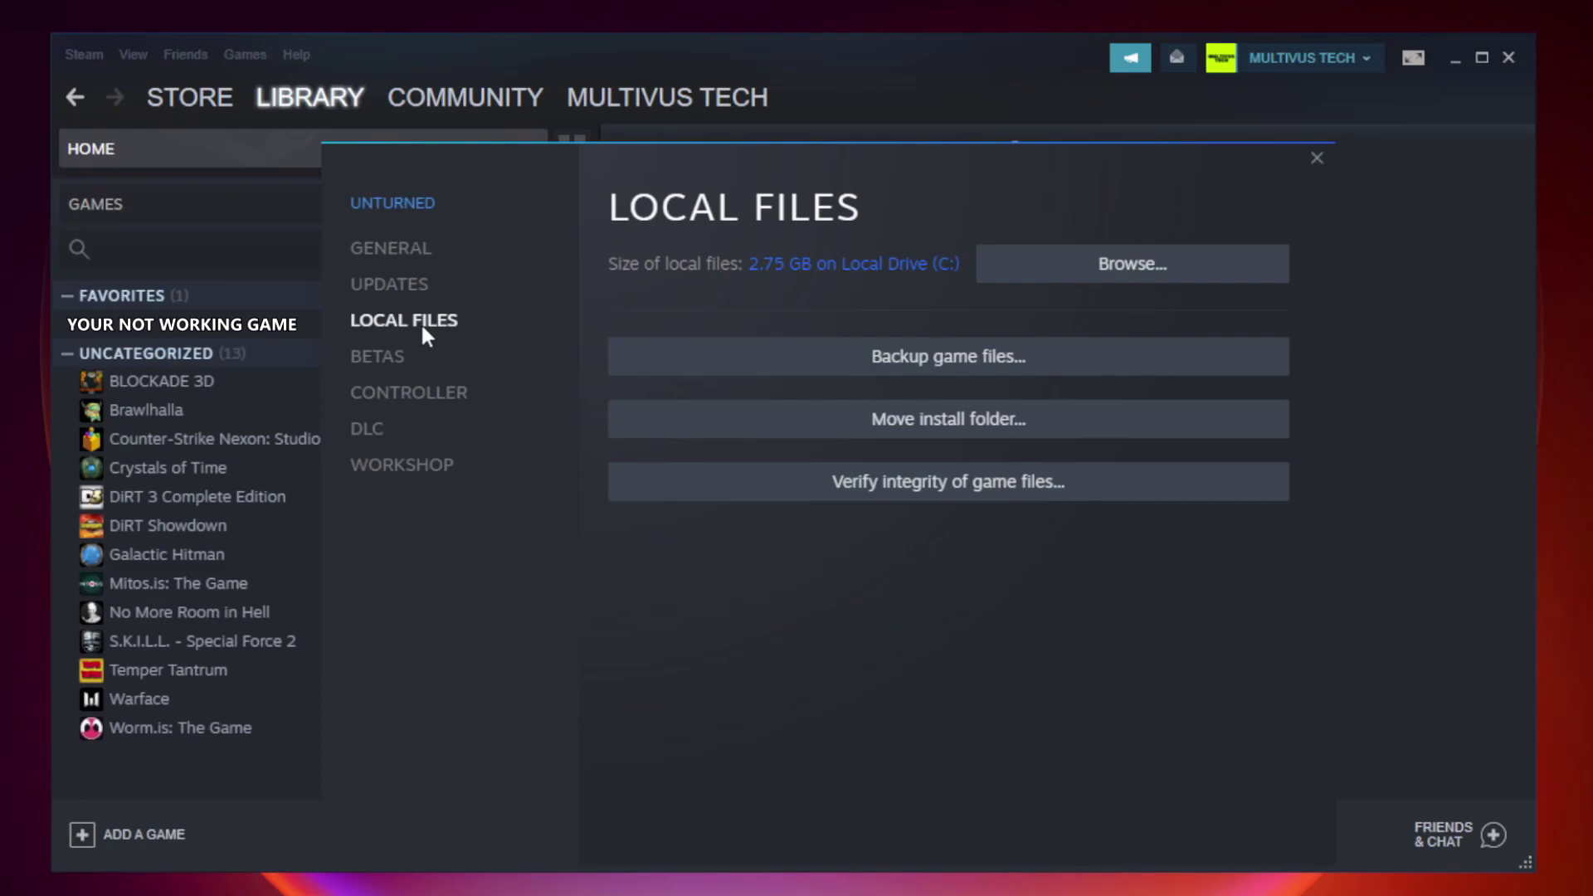
{"action": "left_click", "coordinate": [963, 495]}
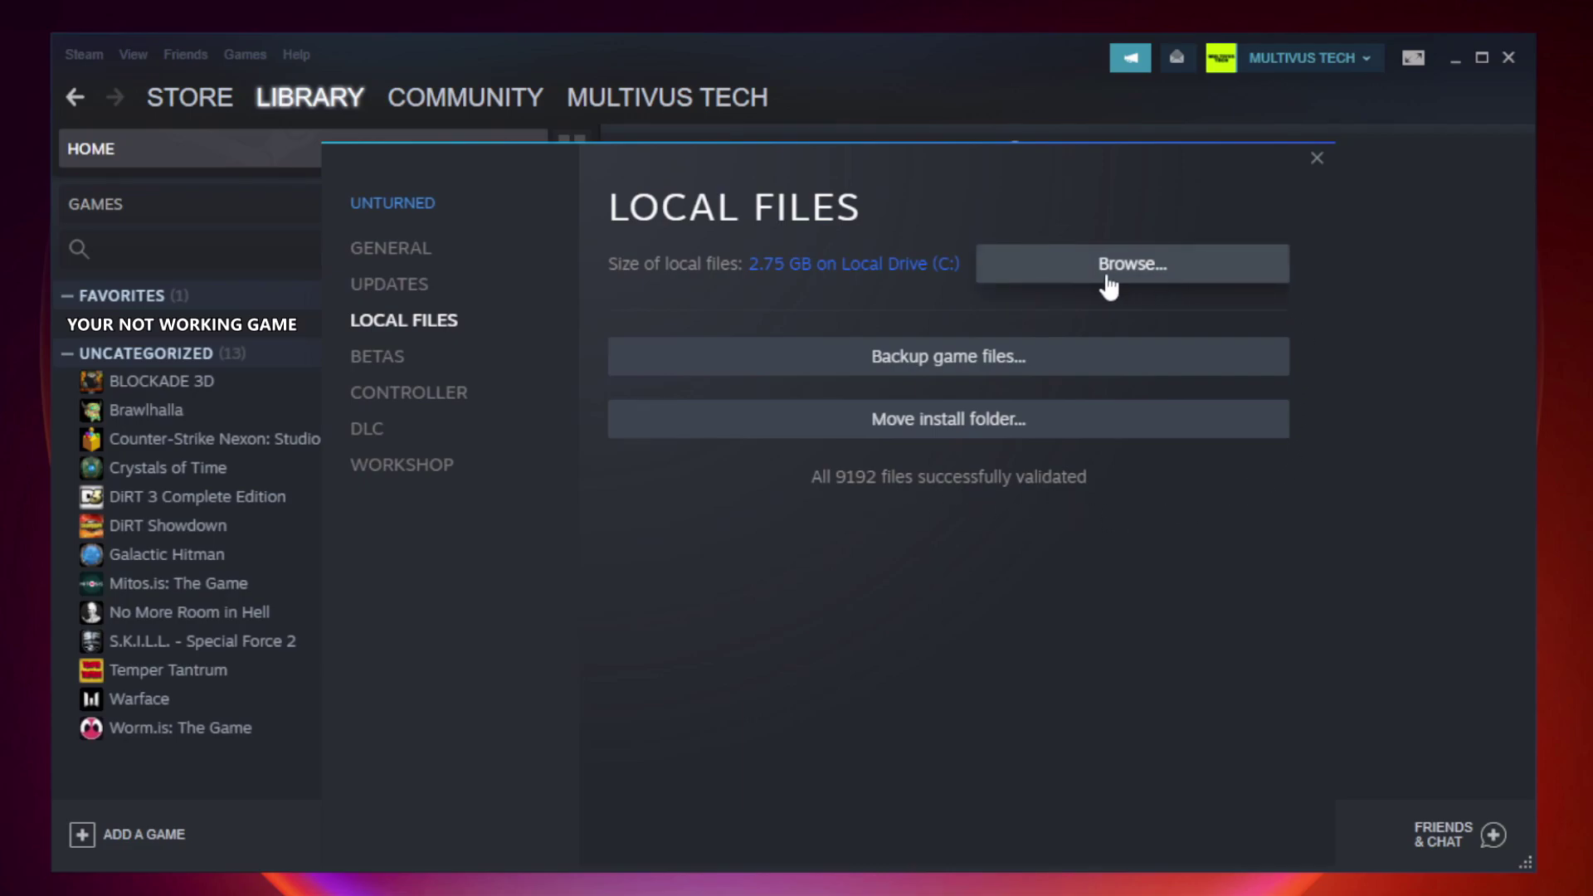
- Browse the game's local files and open the properties of the YOUR NOT WORKING GAME shortcut
{"action": "left_click", "coordinate": [1140, 286]}
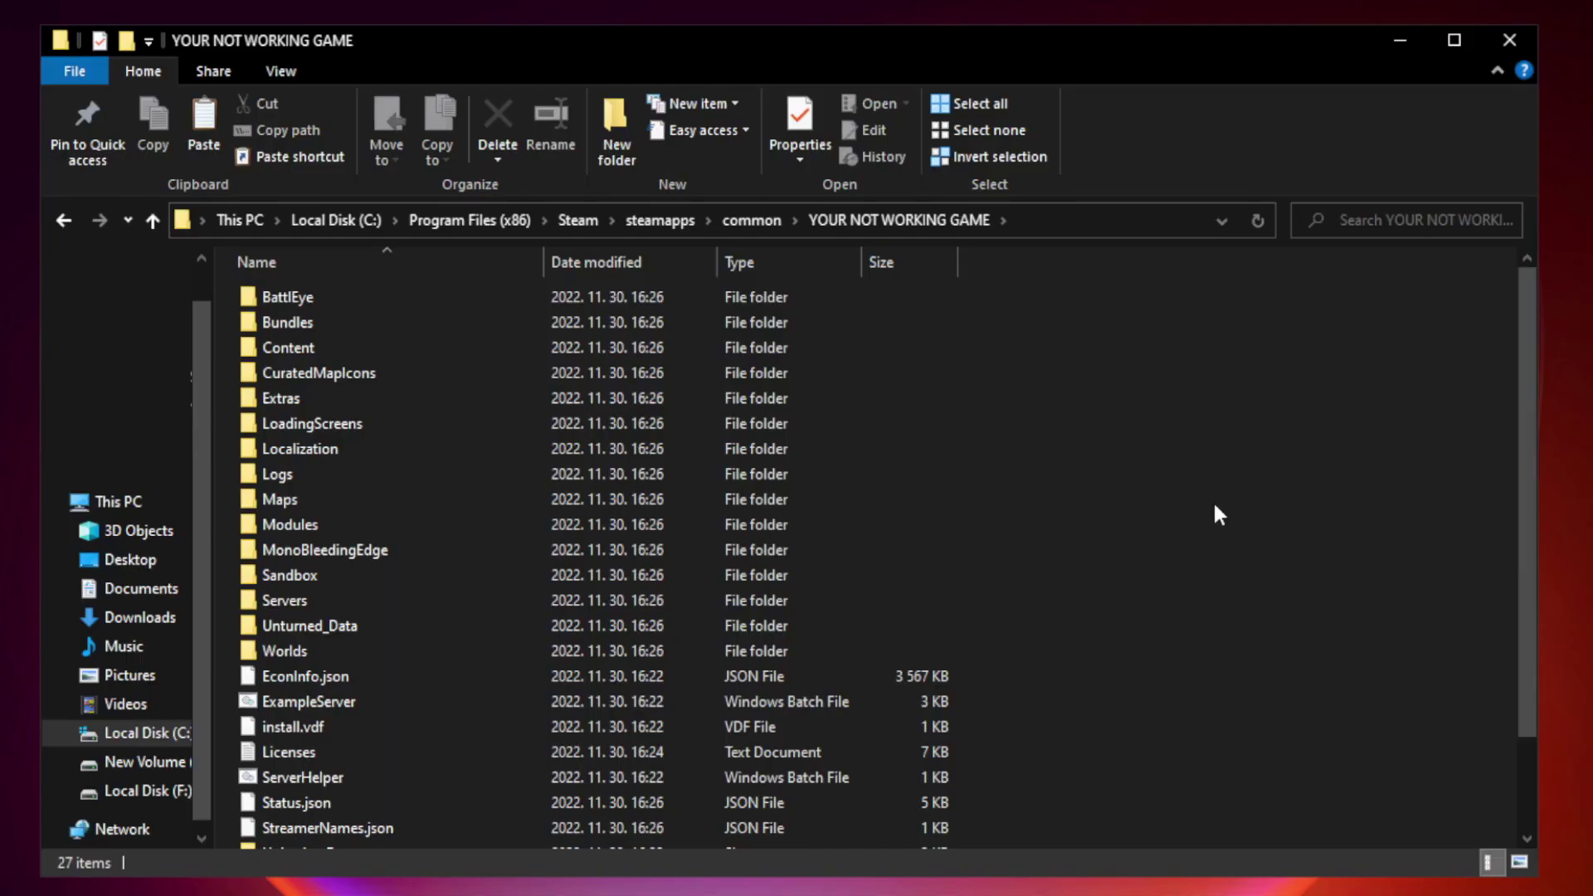
{"action": "left_click_drag", "start_coordinate": [1529, 435], "coordinate": [1530, 572]}
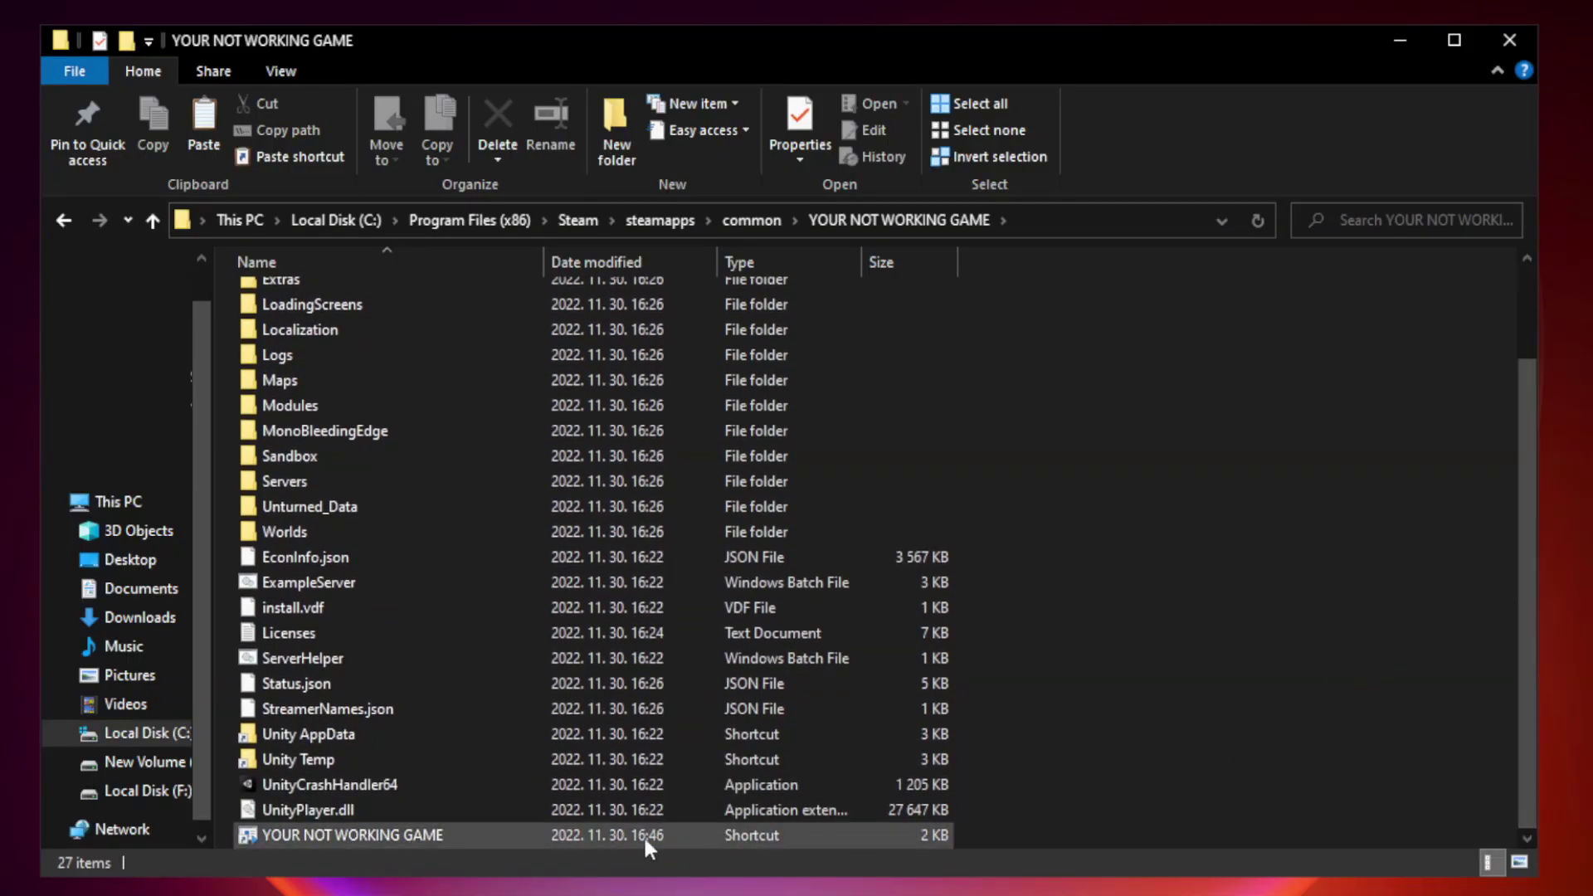
{"action": "left_click", "coordinate": [602, 836]}
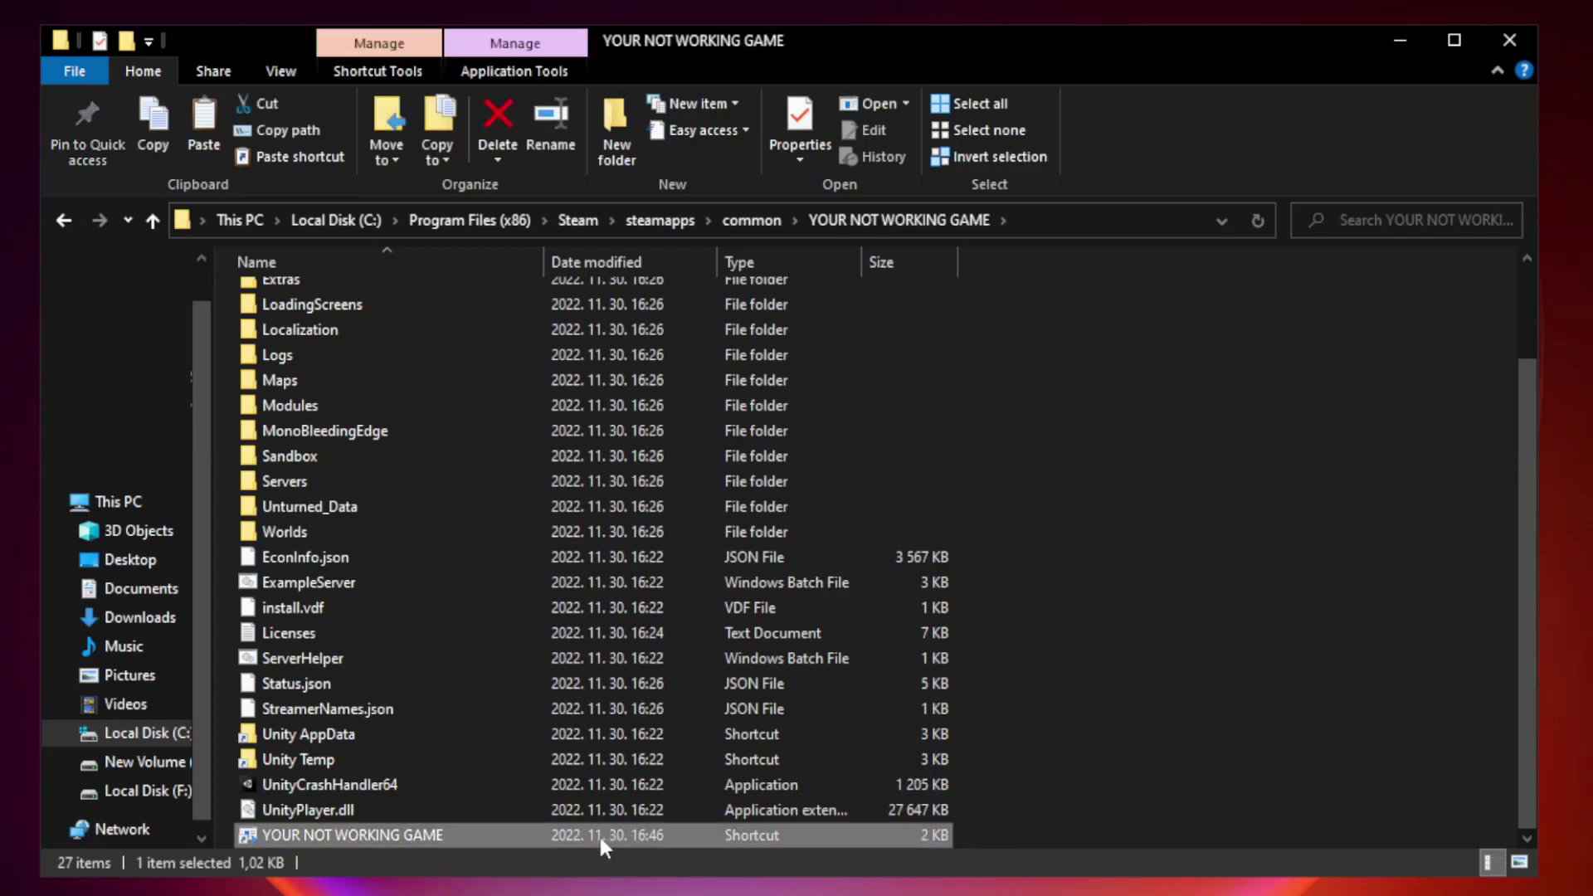
{"action": "right_click", "coordinate": [543, 837]}
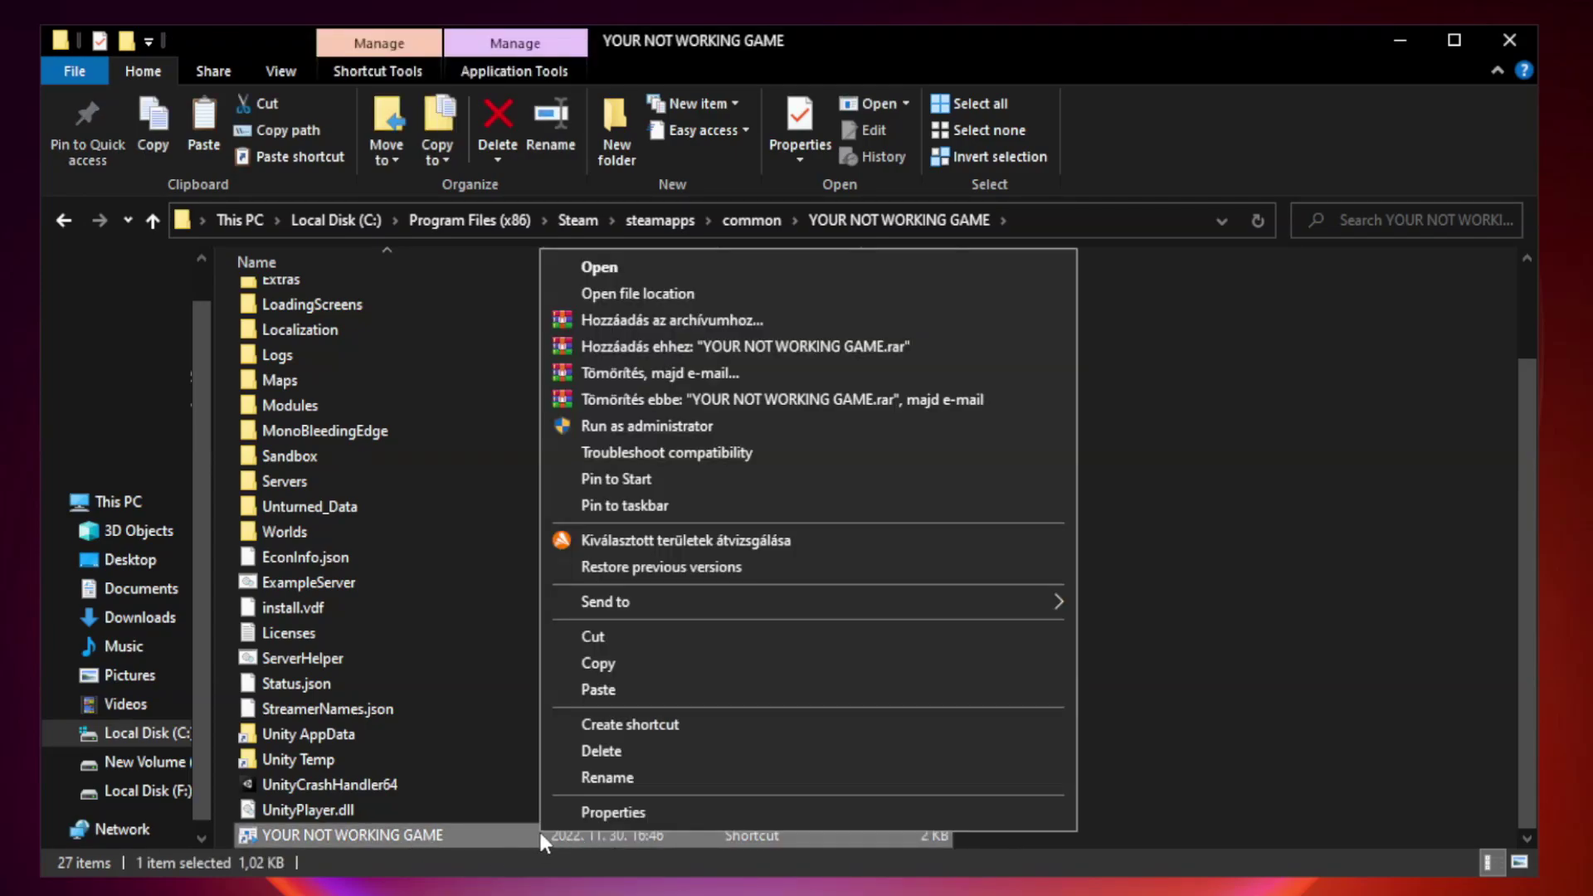
{"action": "left_click", "coordinate": [802, 815]}
{"action": "left_click_drag", "start_coordinate": [792, 440], "coordinate": [790, 180]}
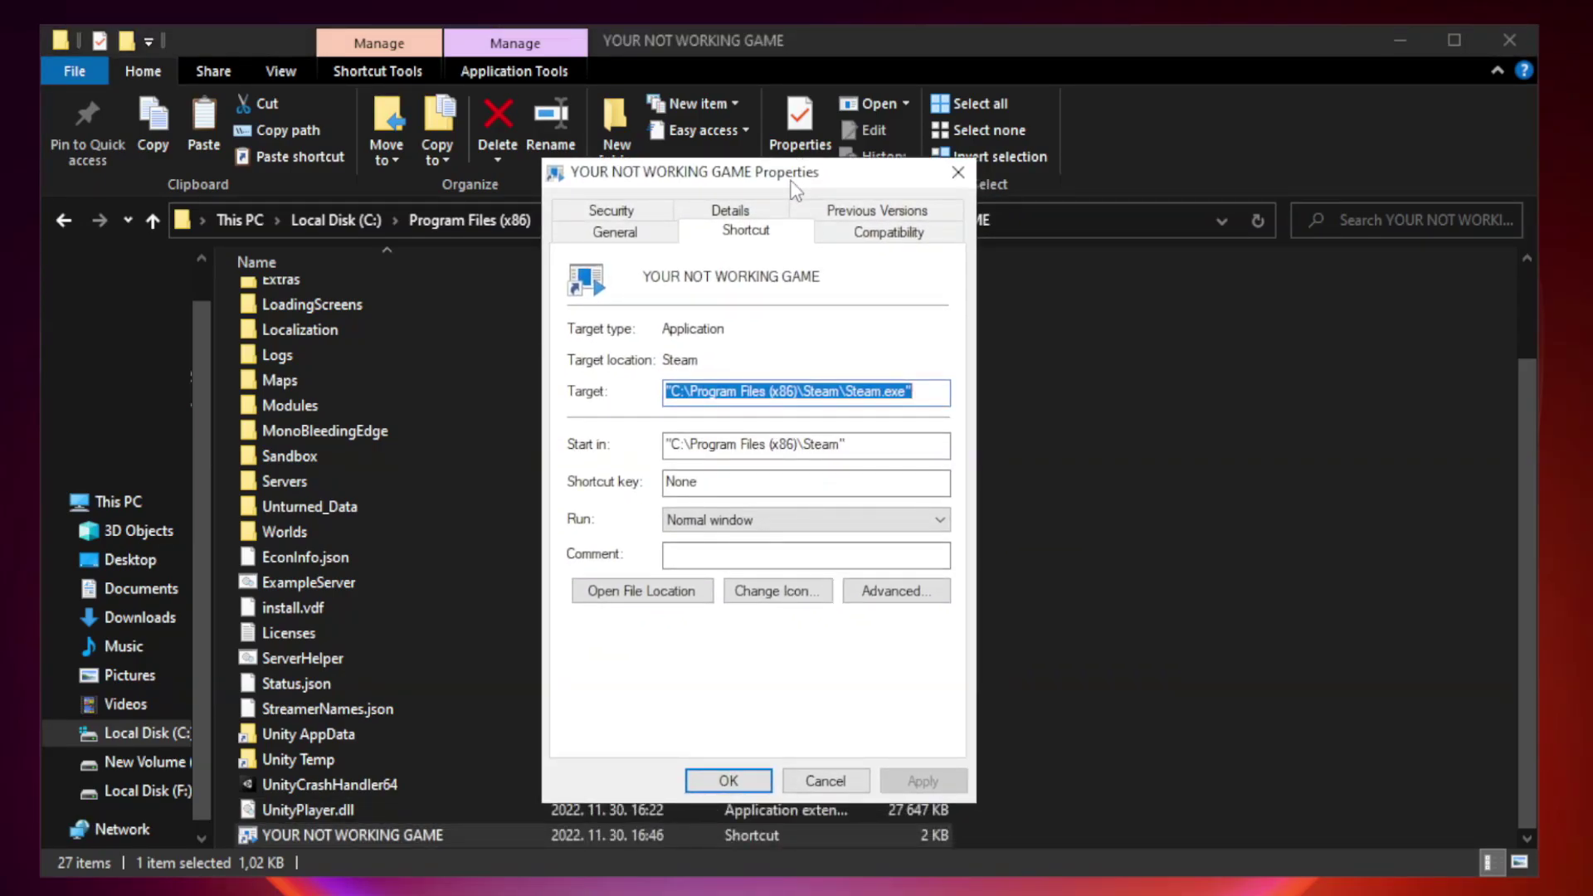
- Set the shortcut to Windows 8 compatibility mode with fullscreen optimizations disabled and run as administrator, apply it, and close the folder
{"action": "left_click", "coordinate": [884, 239]}
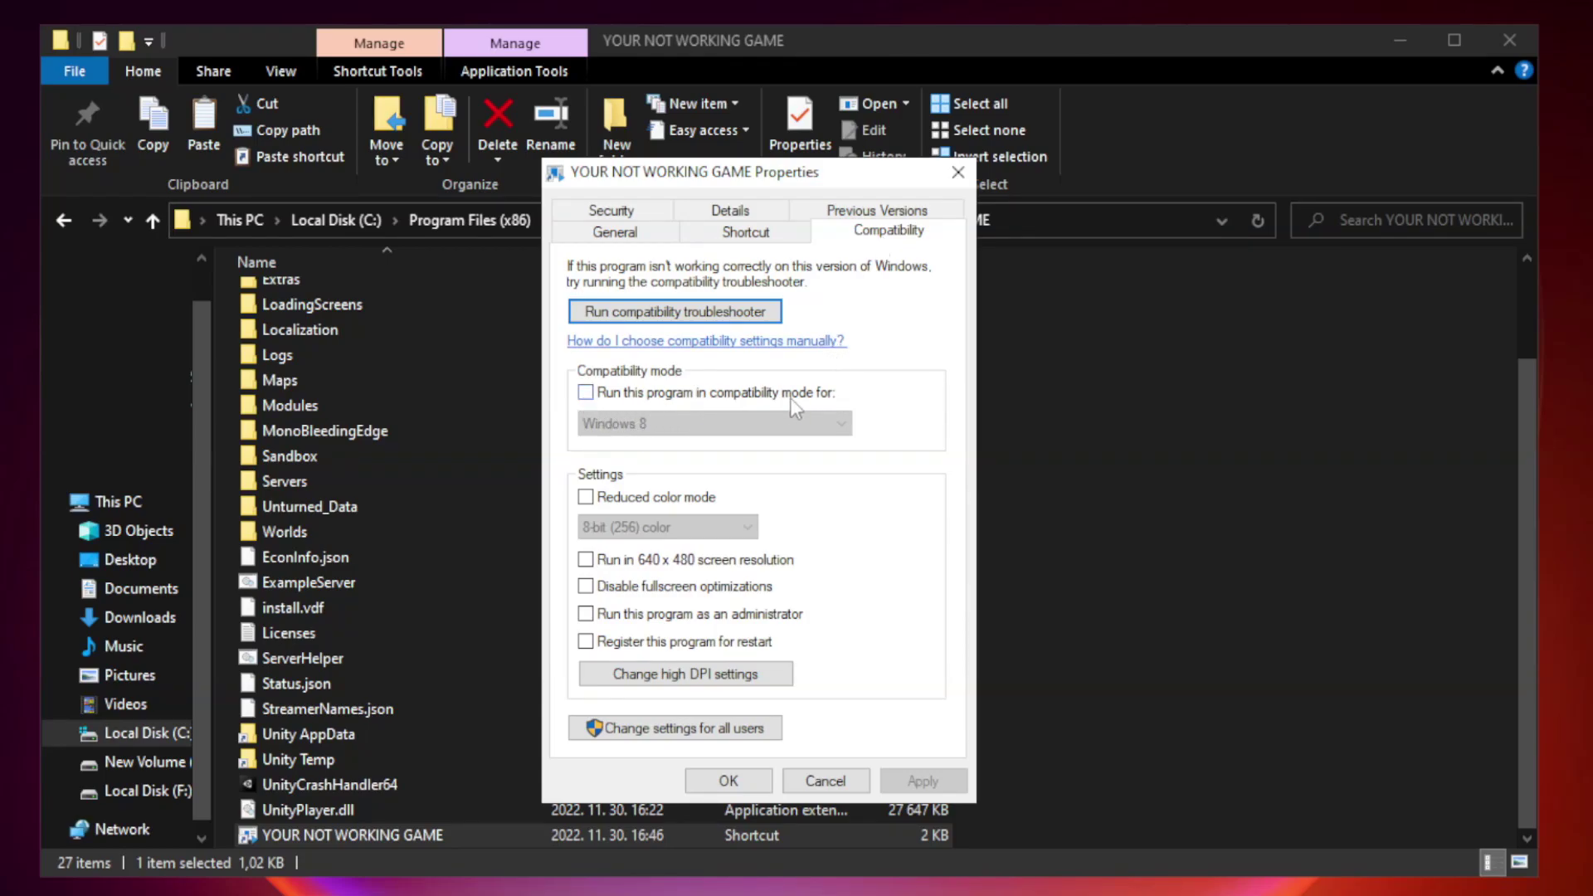
{"action": "left_click", "coordinate": [633, 393]}
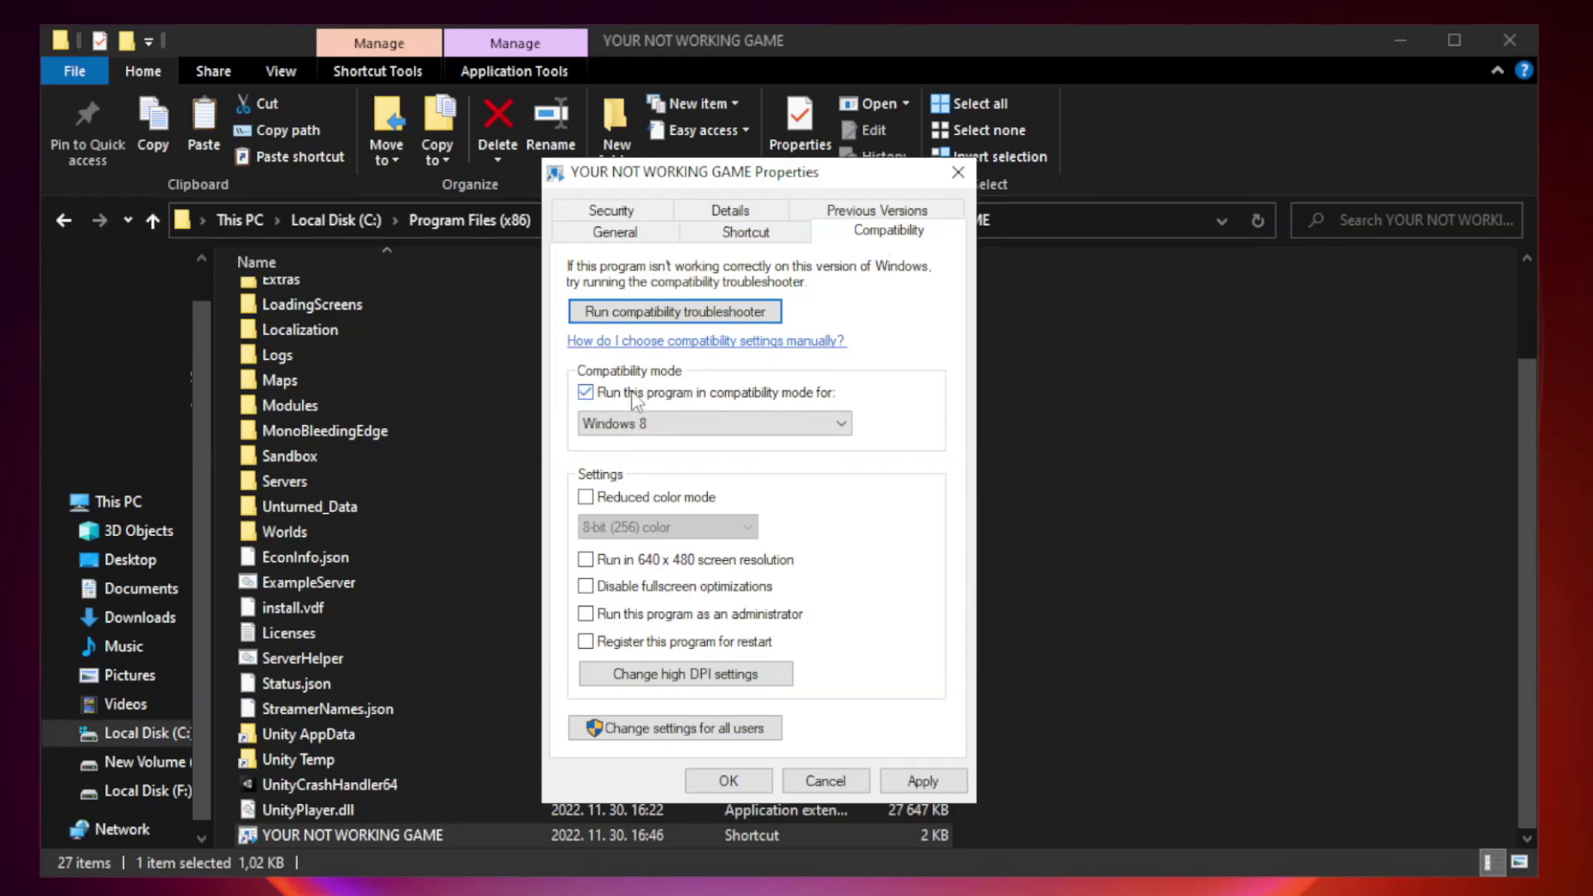
{"action": "left_click", "coordinate": [681, 421]}
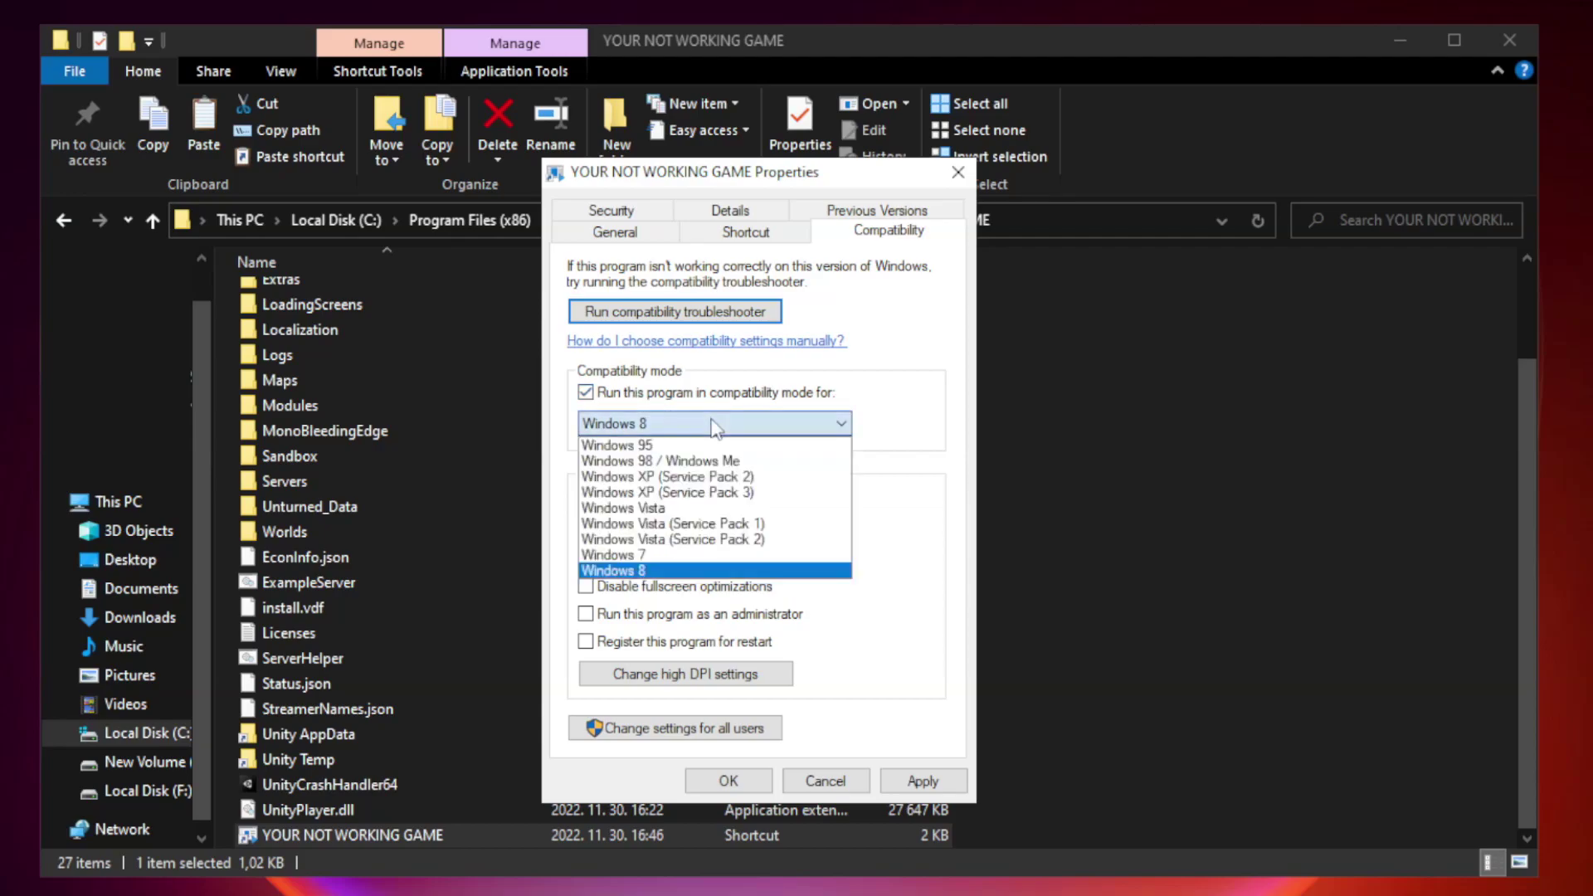
{"action": "left_click", "coordinate": [674, 571]}
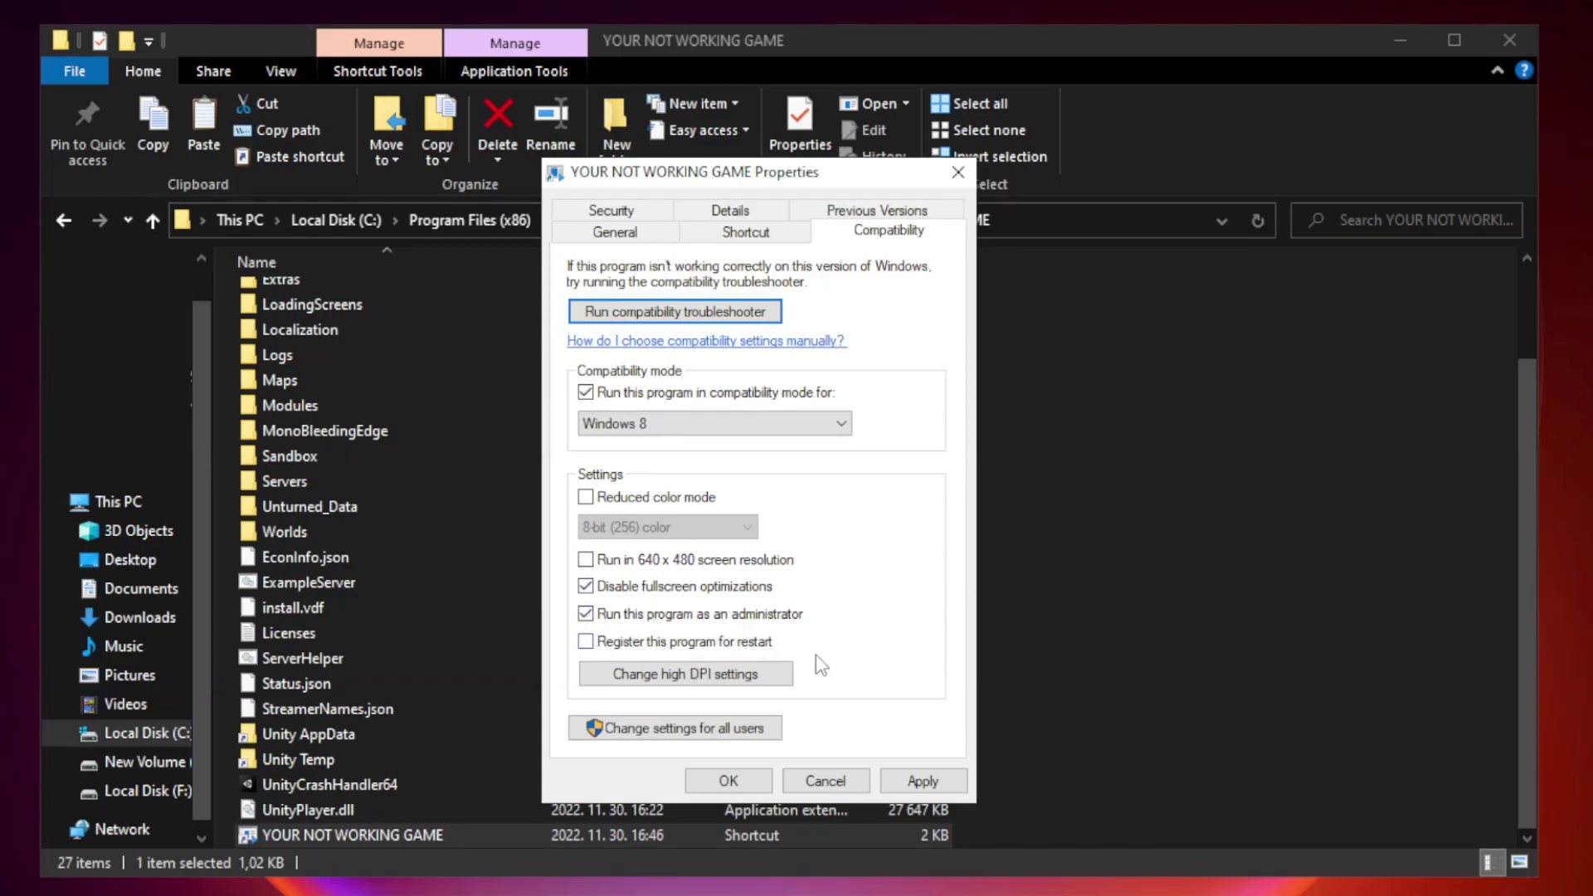
{"action": "left_click", "coordinate": [920, 784]}
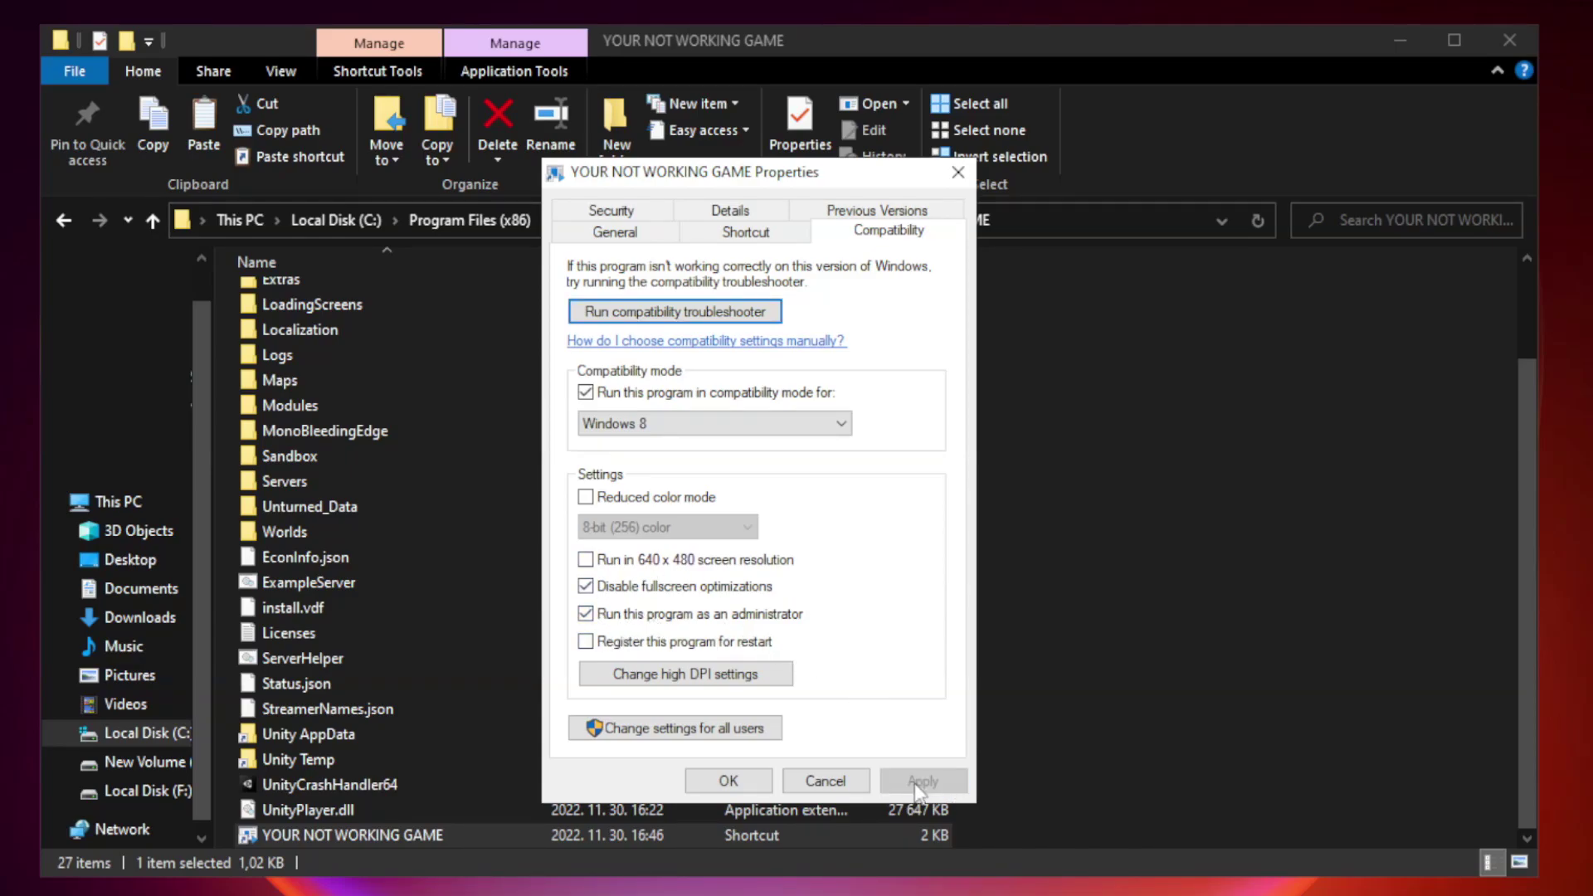
{"action": "left_click", "coordinate": [728, 781]}
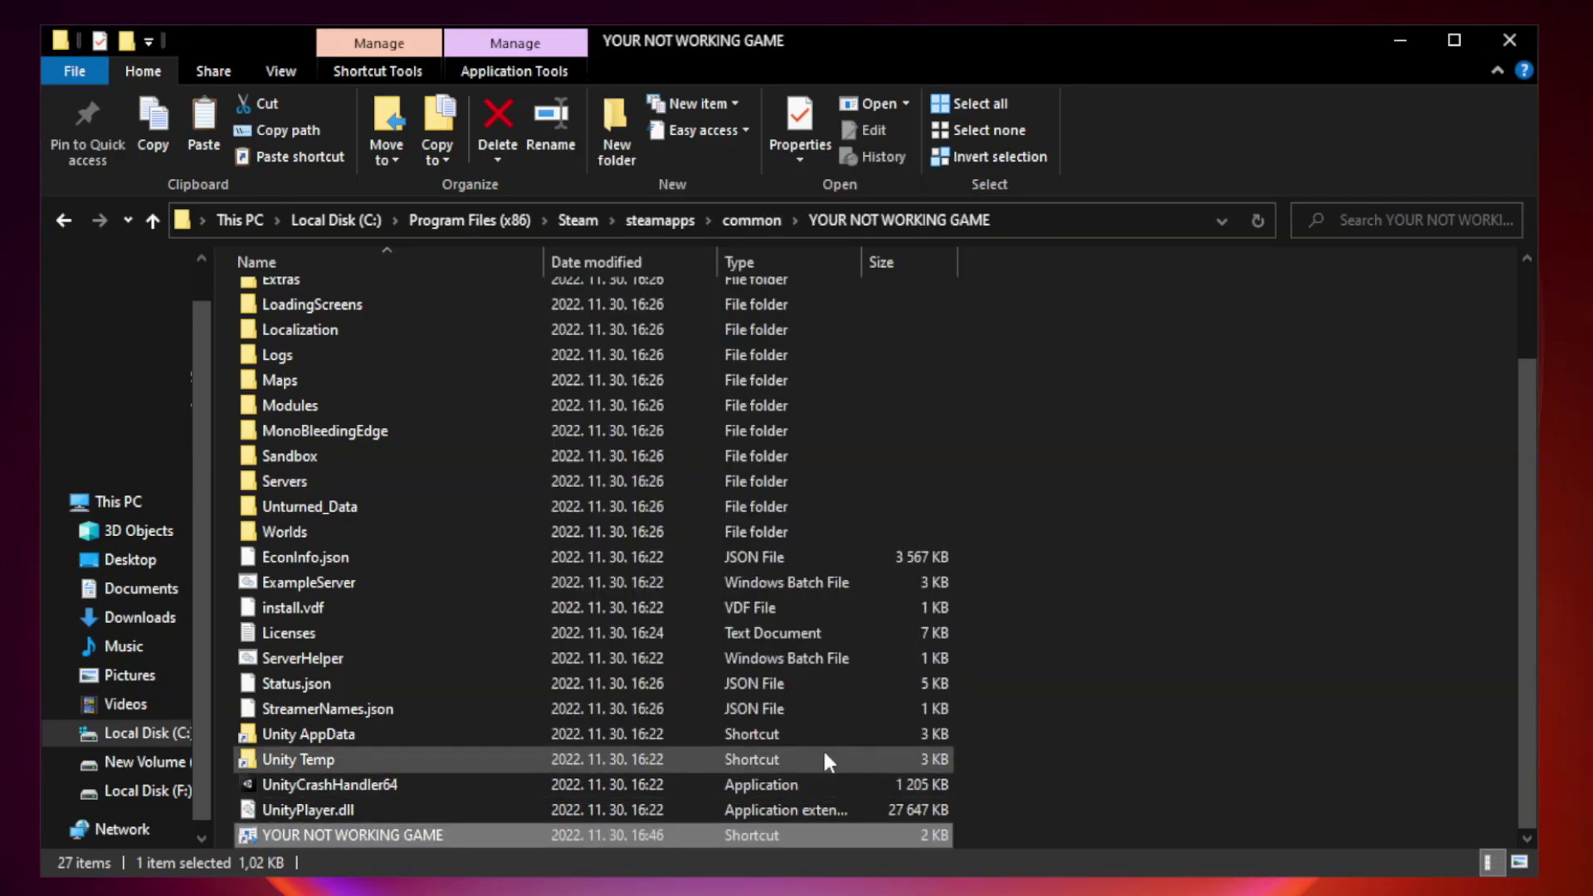
{"action": "left_click", "coordinate": [1509, 44]}
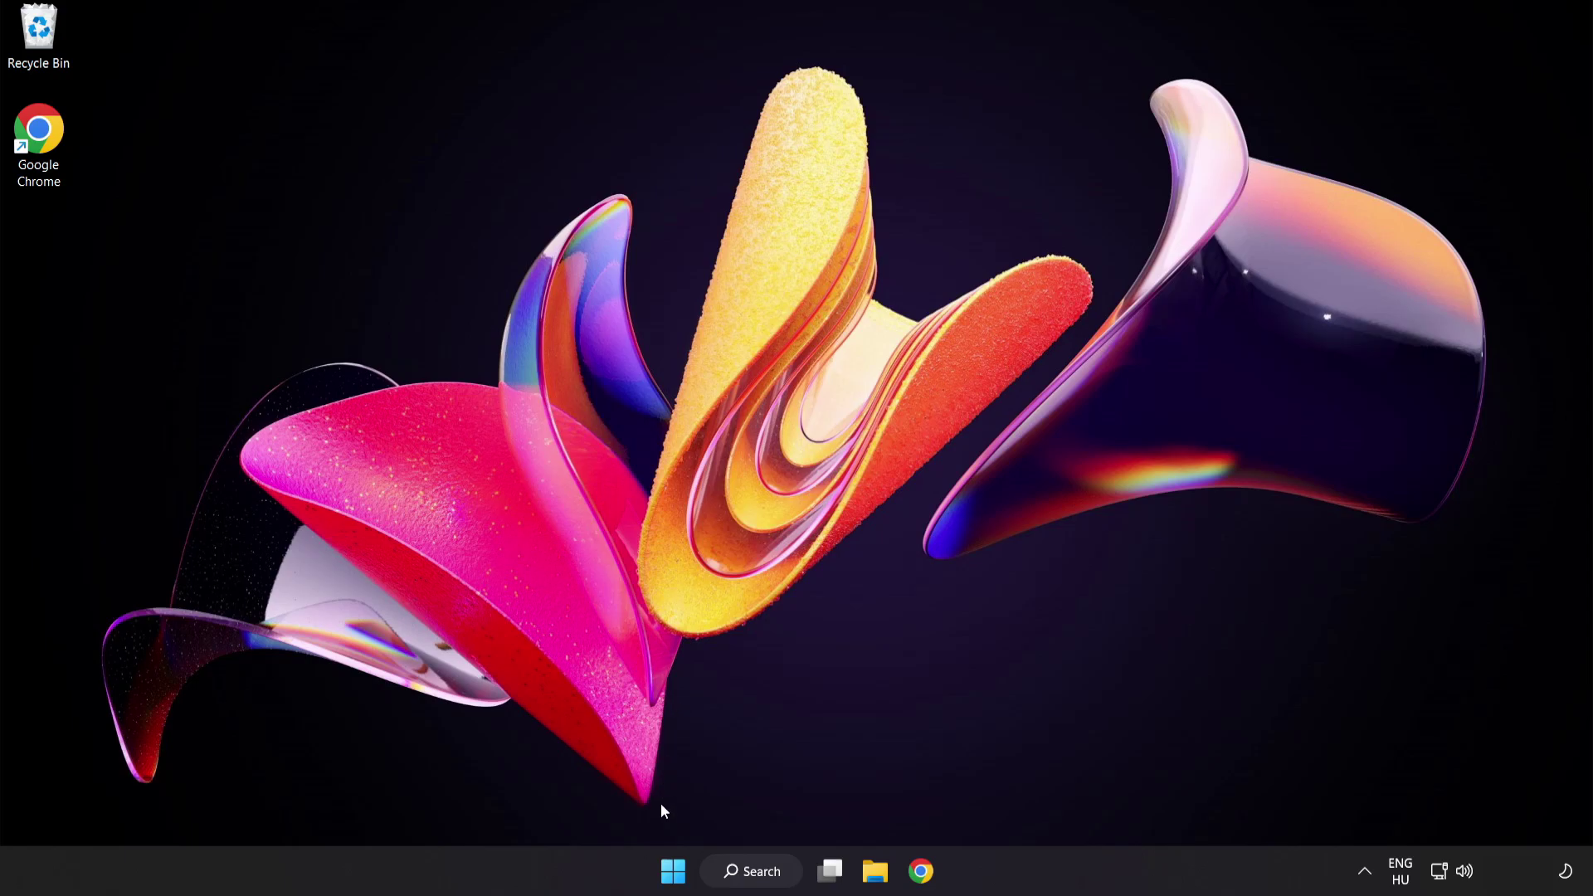
- Open Task Manager from the desktop
{"action": "right_click", "coordinate": [679, 876]}
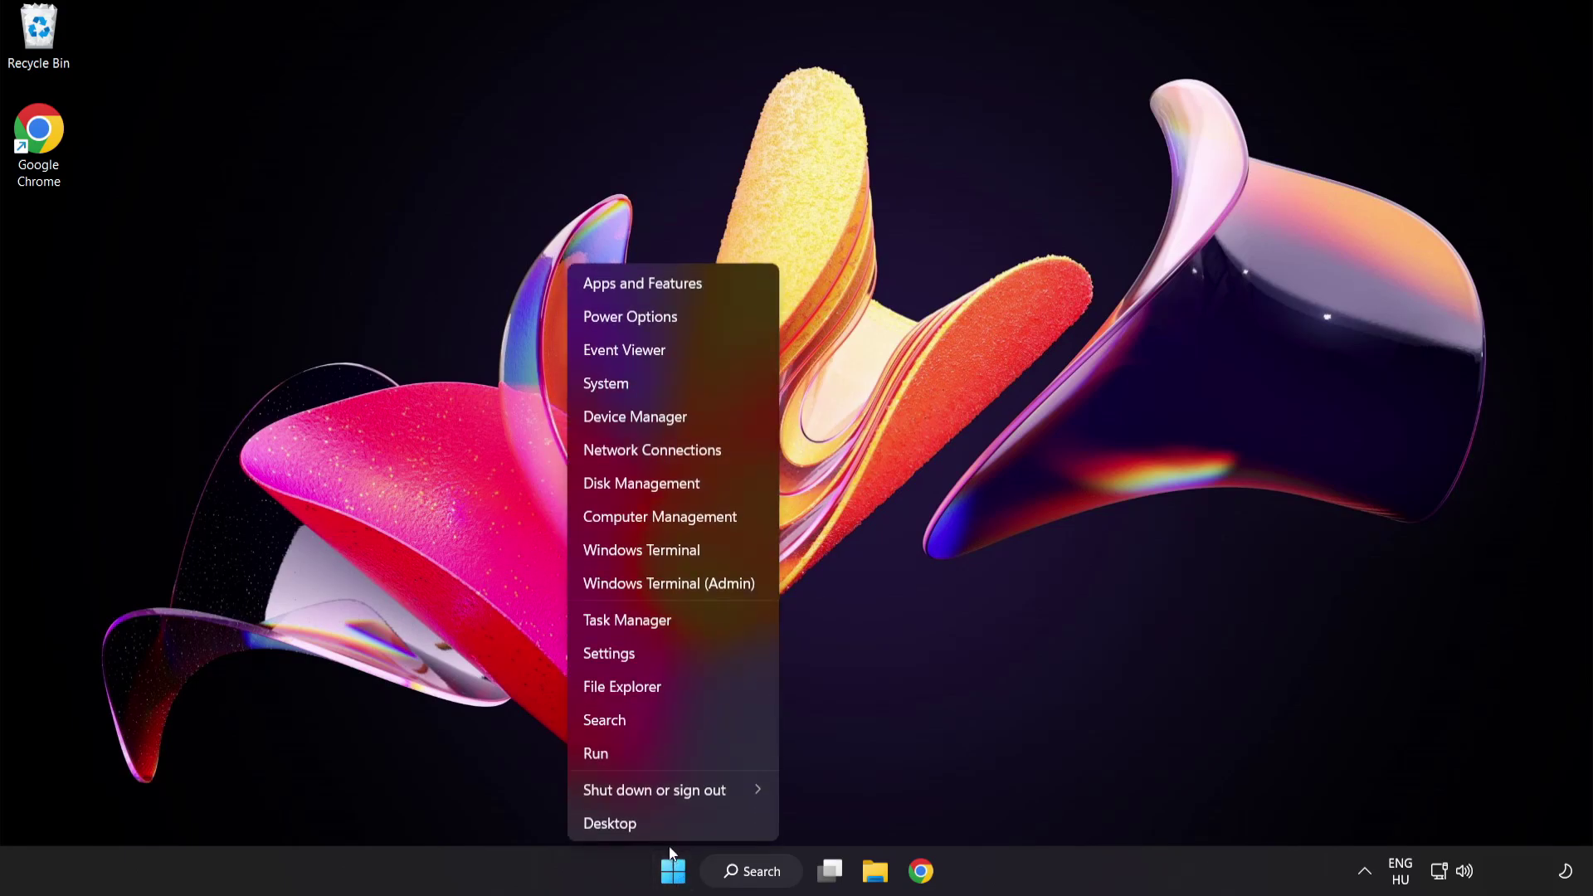
{"action": "left_click", "coordinate": [689, 622]}
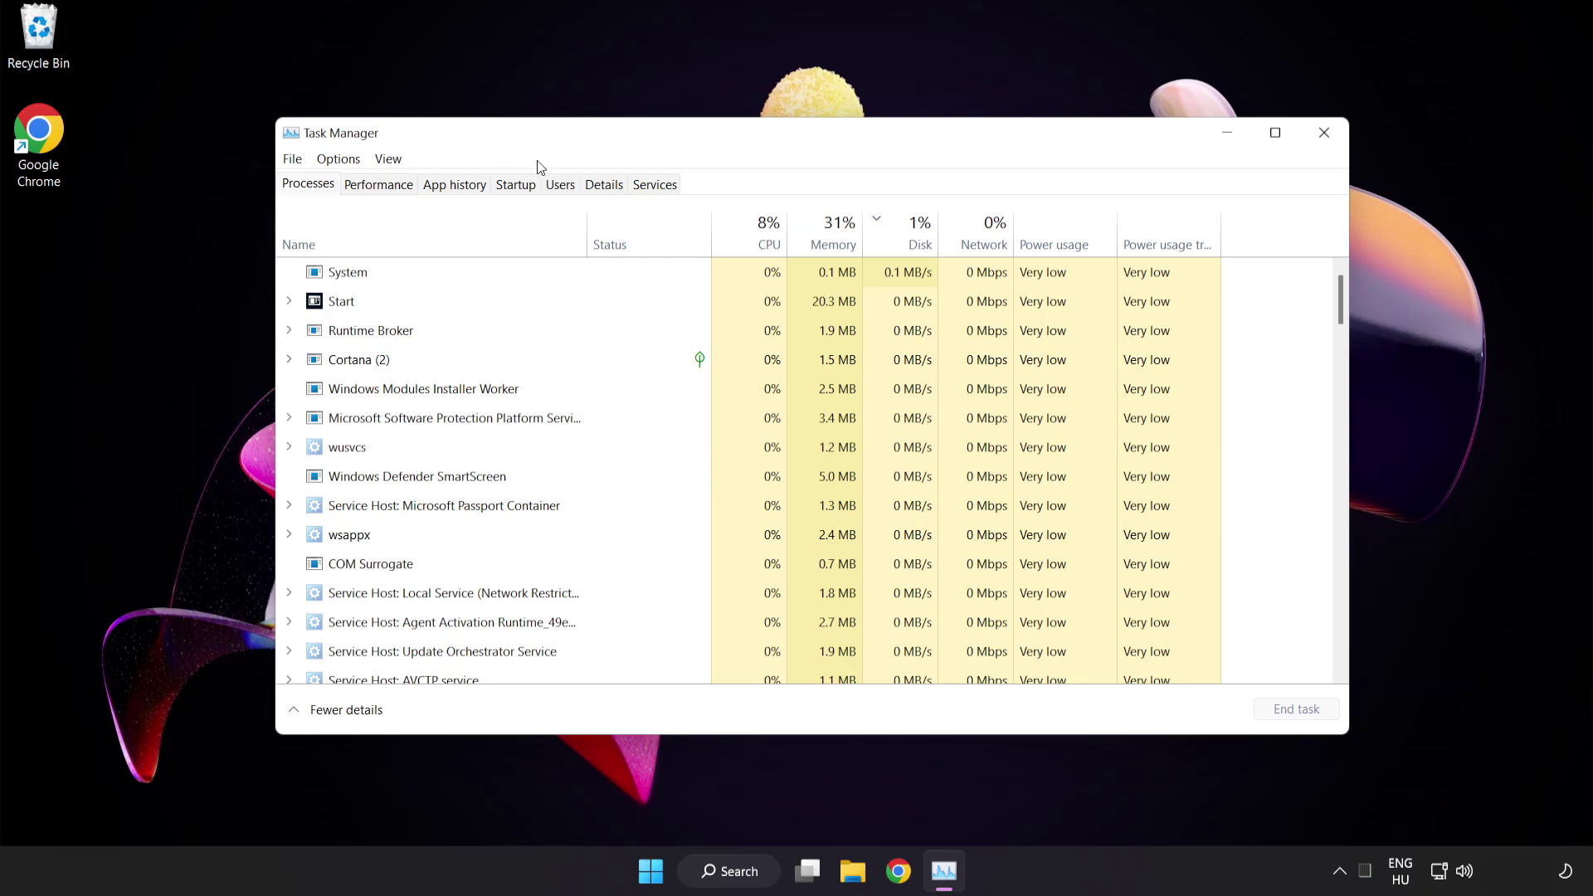
- Disable Cortana, Phone Link, Terminal and the Windows Security notification icon at startup, and close Task Manager
{"action": "left_click", "coordinate": [525, 186]}
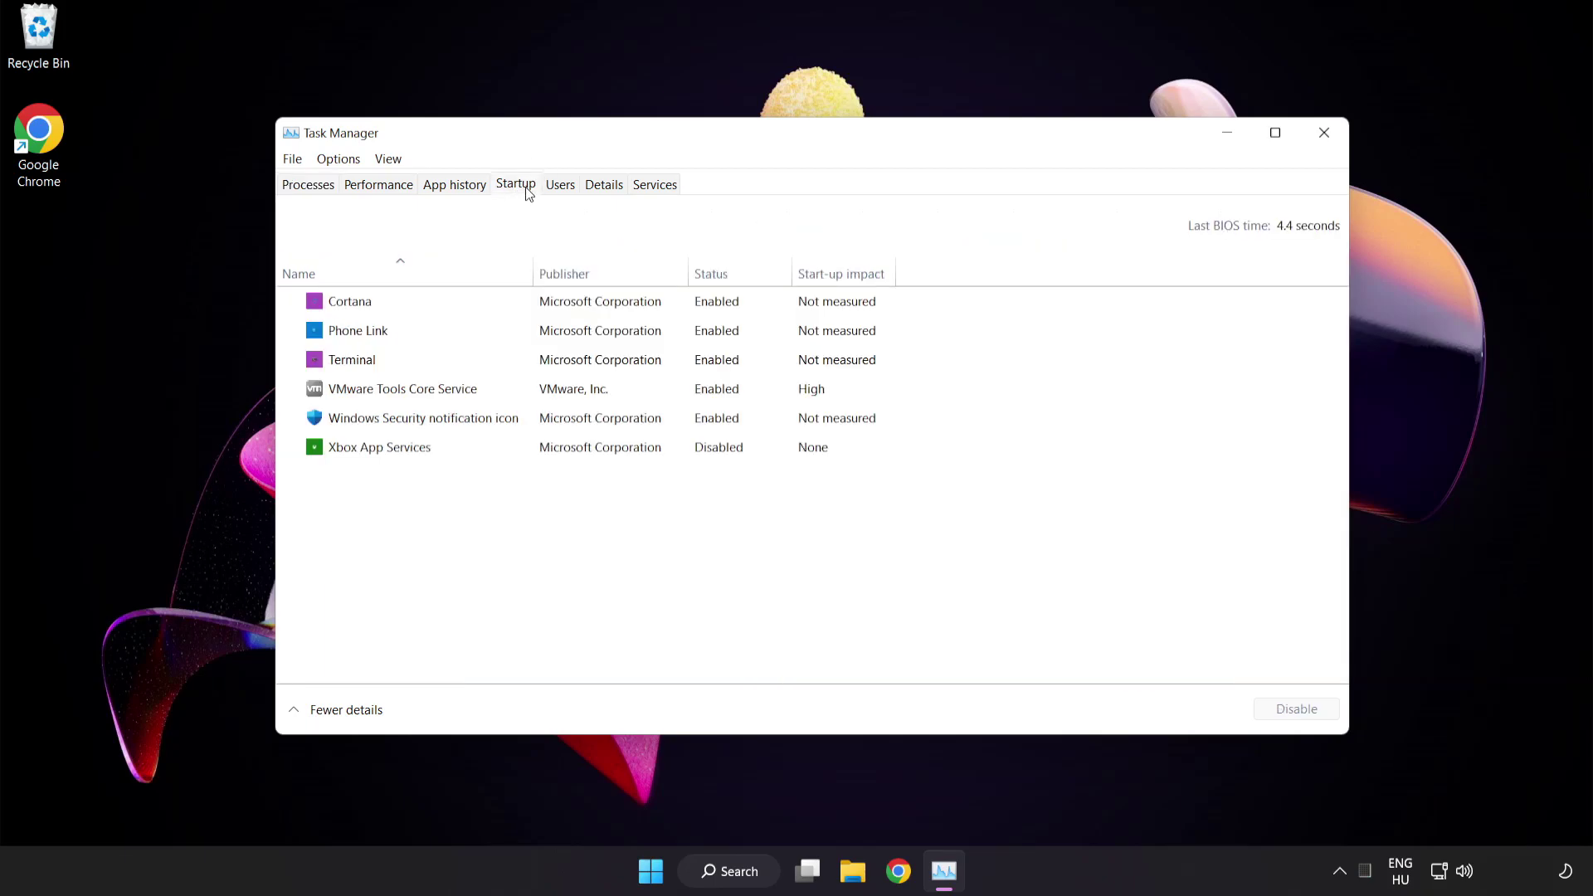
{"action": "left_click", "coordinate": [528, 308]}
{"action": "left_click", "coordinate": [1297, 711]}
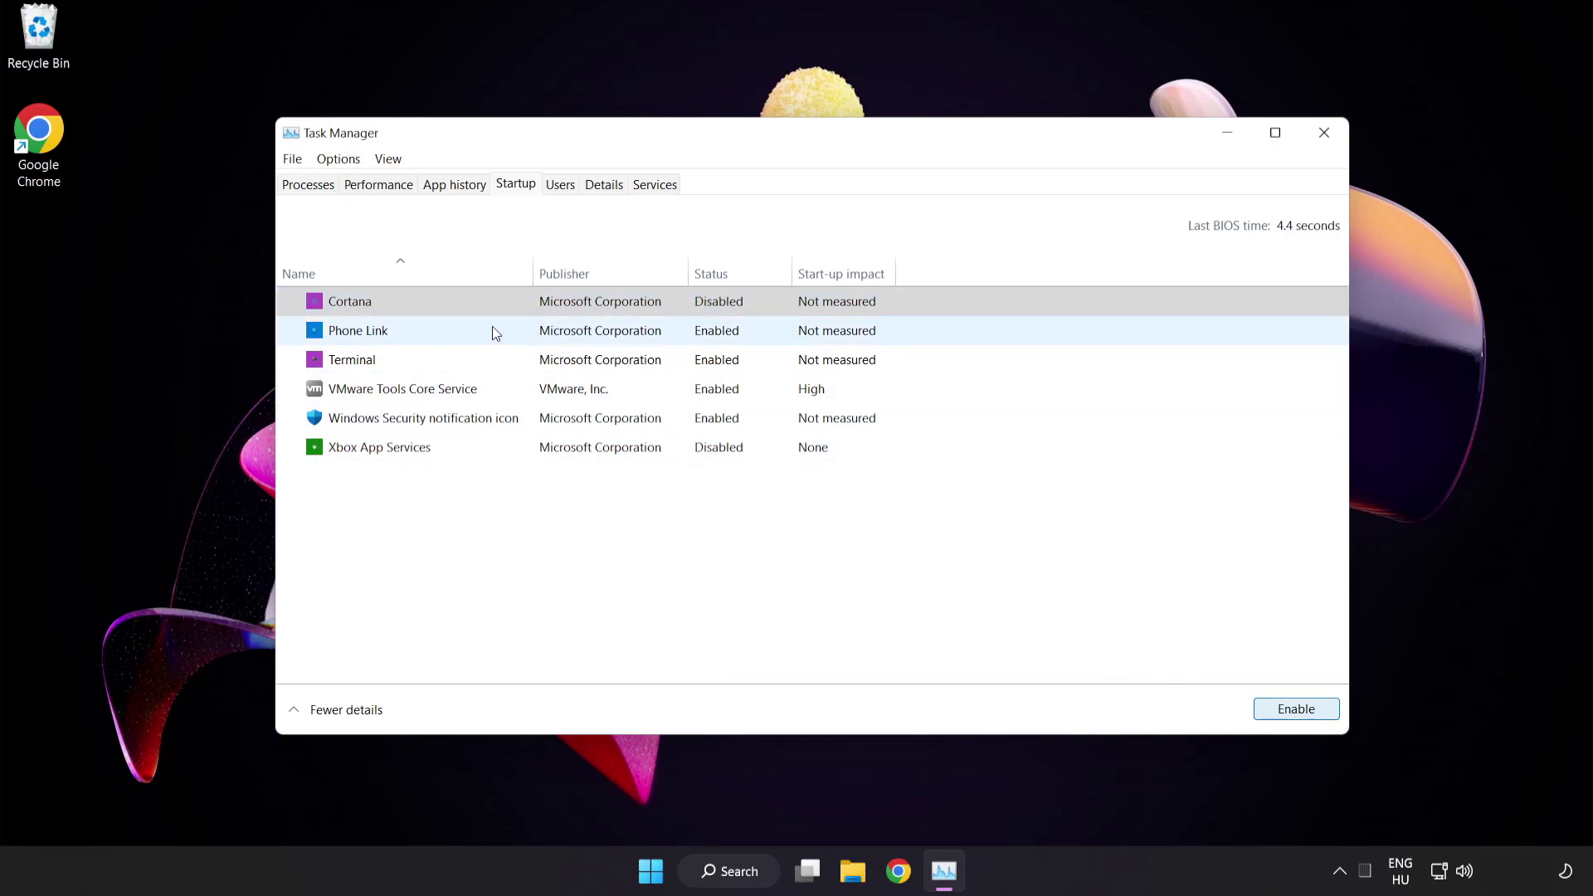
{"action": "left_click", "coordinate": [492, 327]}
{"action": "left_click", "coordinate": [1293, 712]}
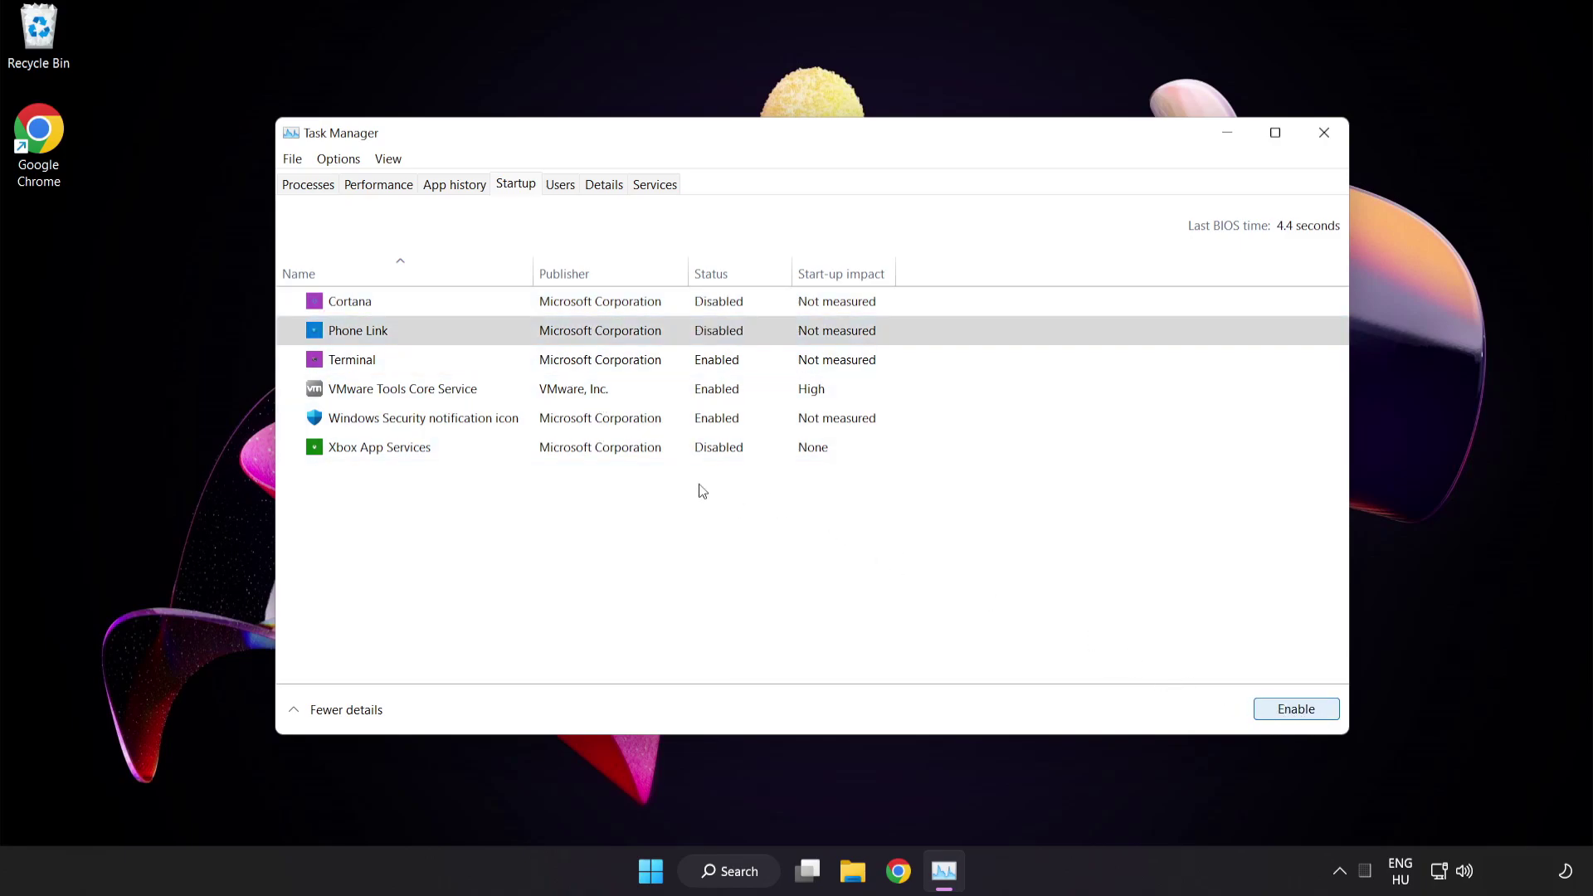
{"action": "left_click", "coordinate": [505, 361]}
{"action": "left_click", "coordinate": [1297, 710]}
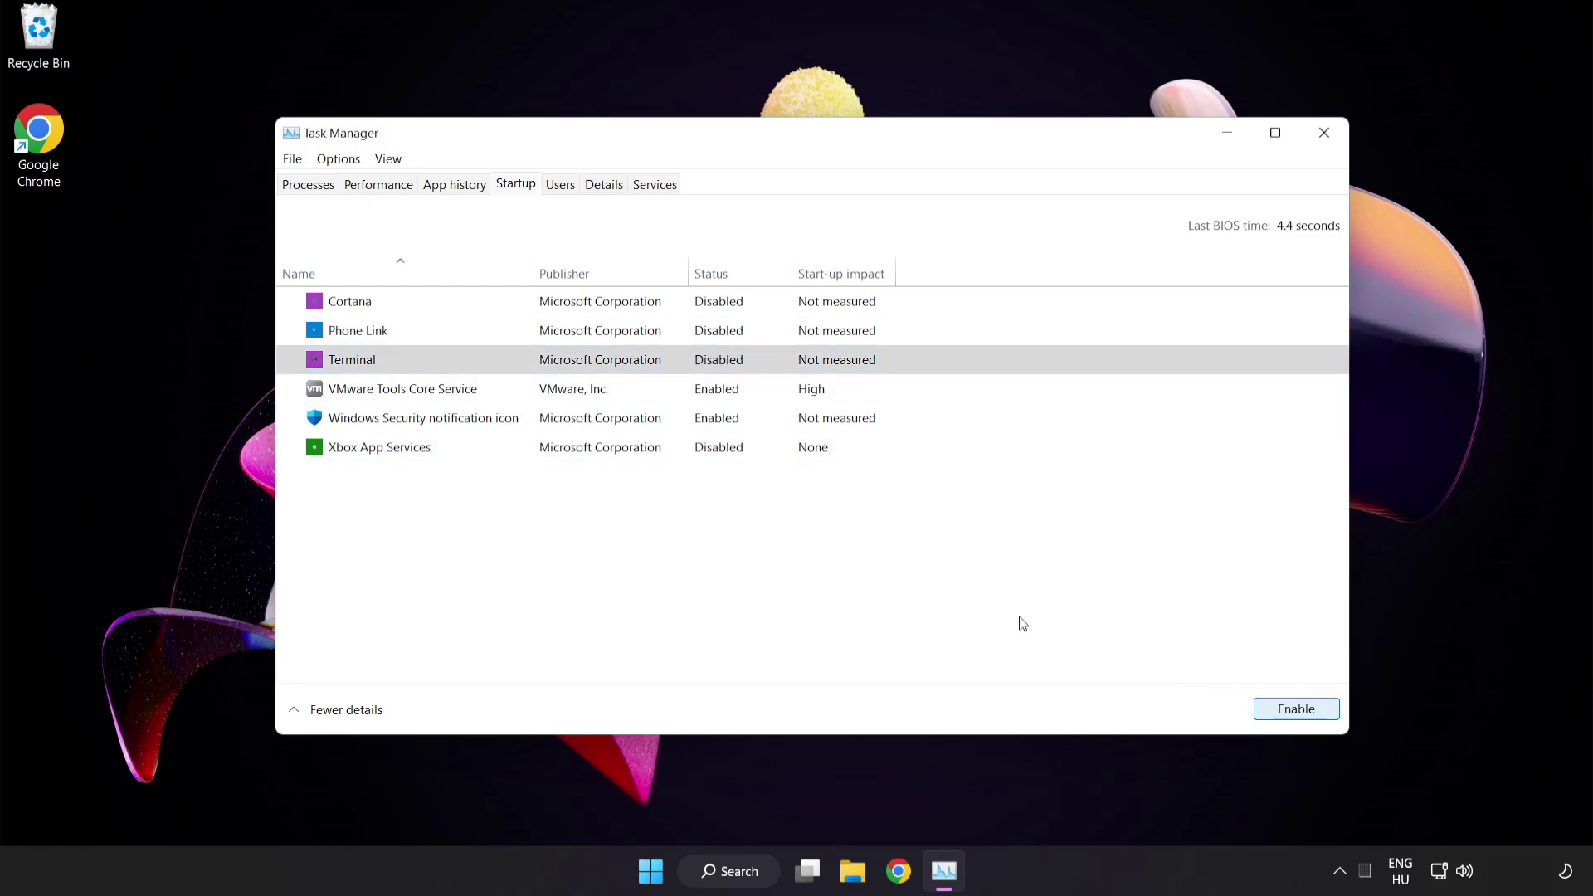
{"action": "left_click", "coordinate": [536, 418]}
{"action": "left_click", "coordinate": [1293, 710]}
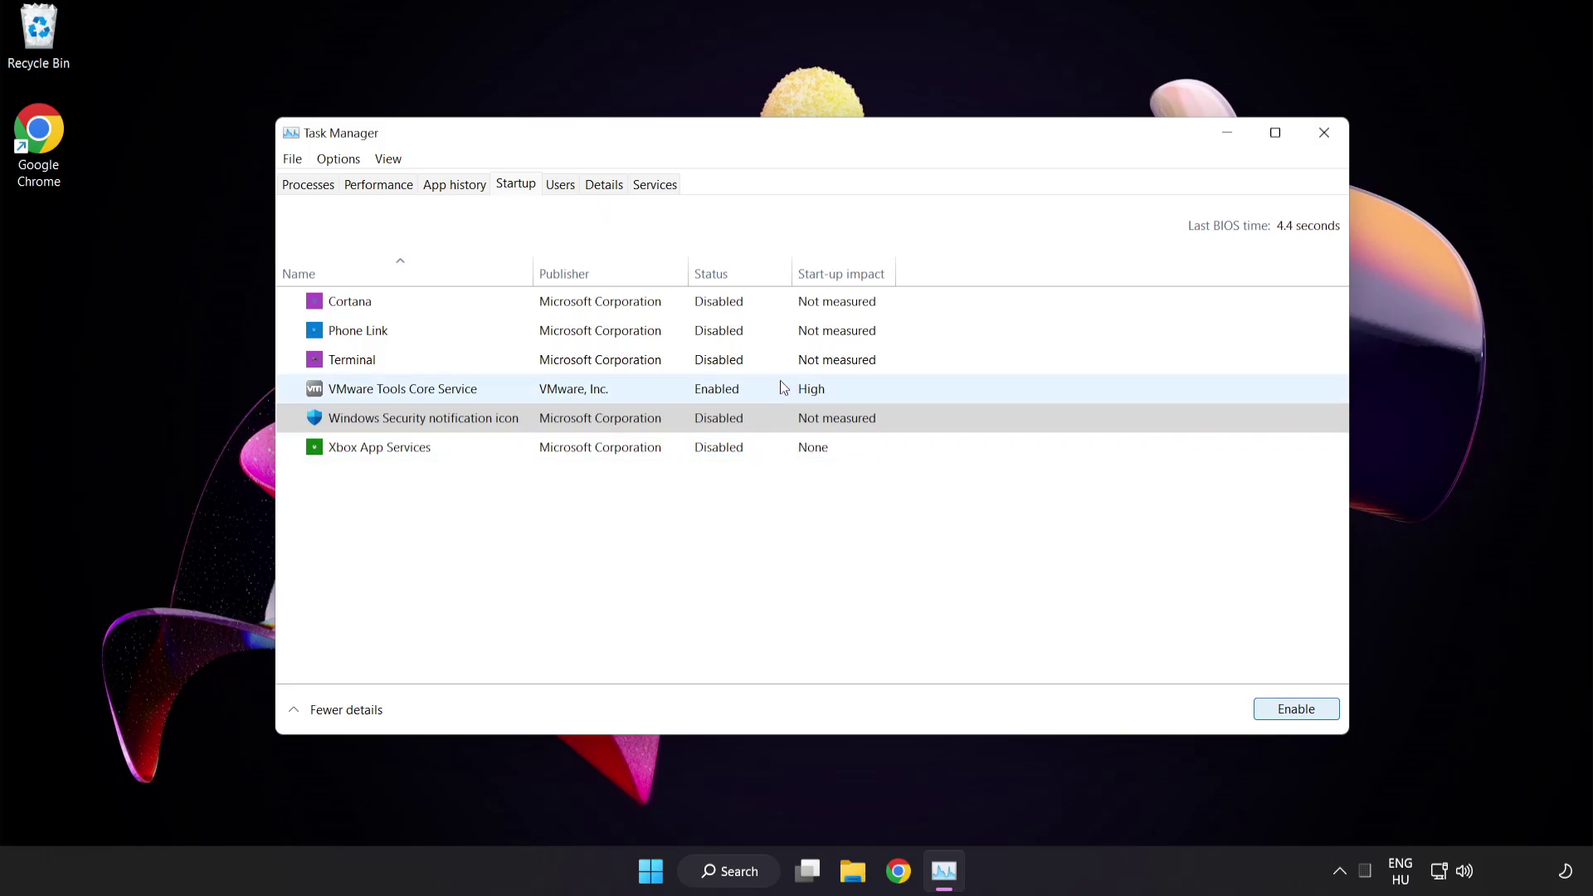
{"action": "left_click", "coordinate": [1325, 137]}
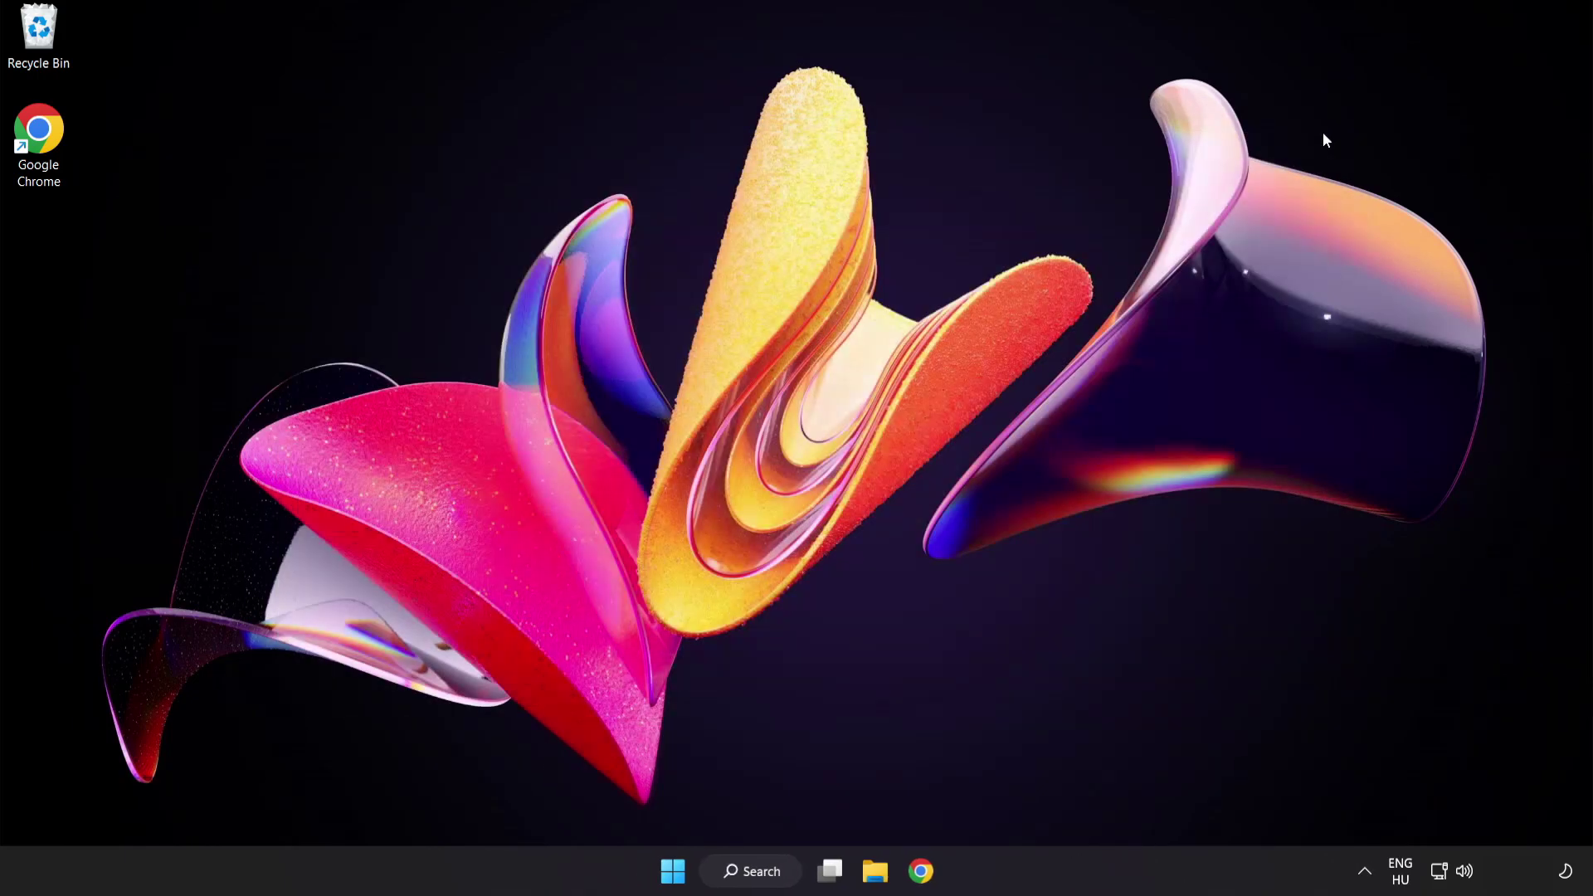
- Switch to Chrome and download the English DirectX End-User Runtime Web Installer from the Microsoft Download Center
{"action": "left_click", "coordinate": [919, 872]}
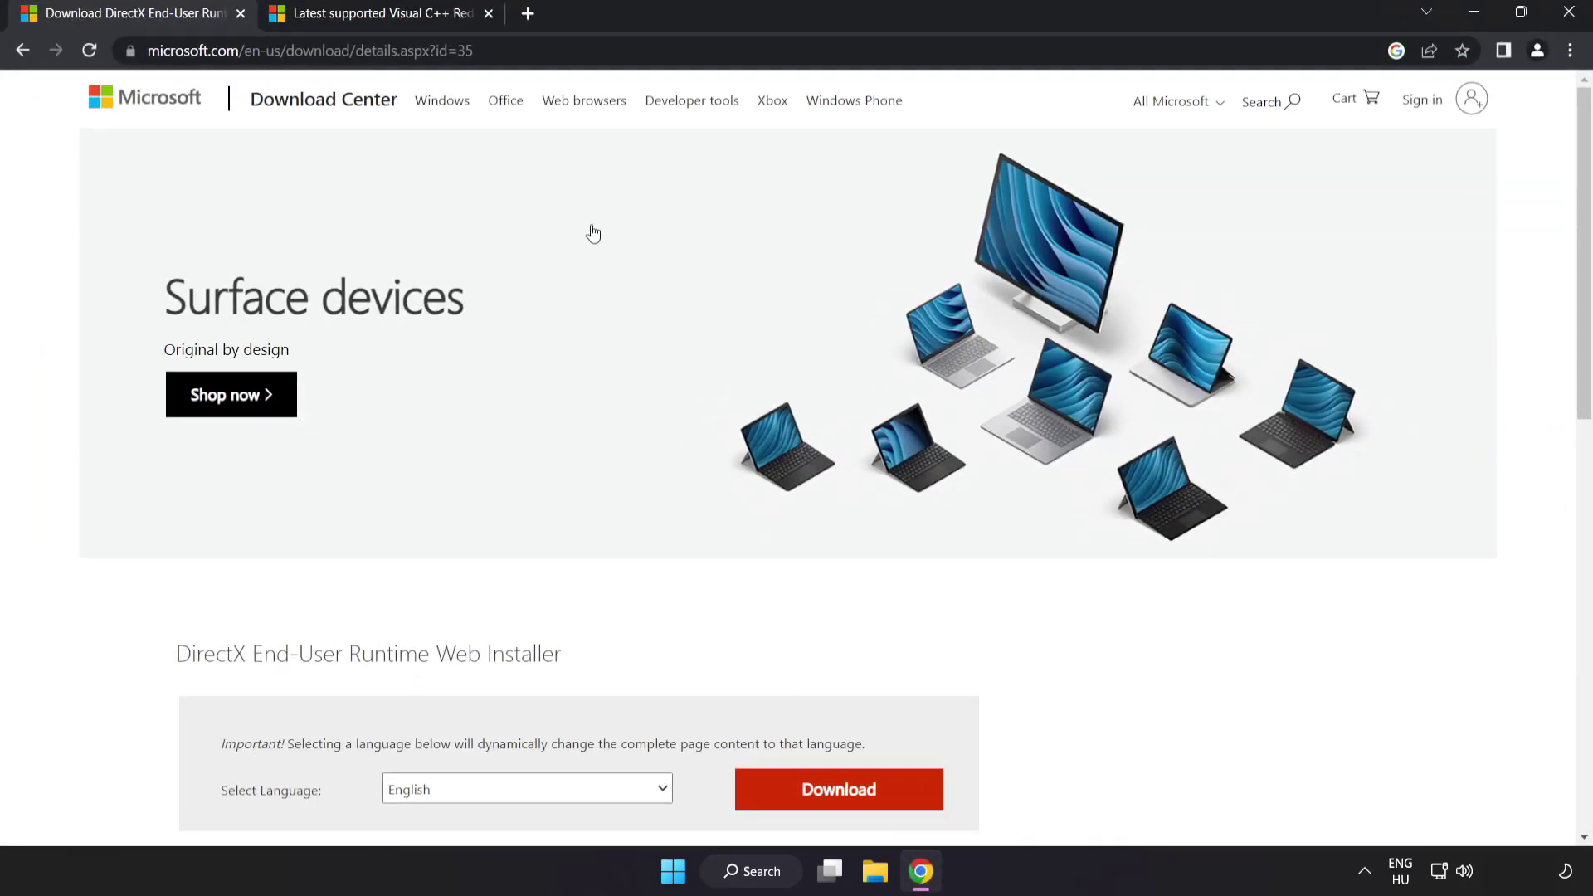
{"action": "left_click", "coordinate": [642, 43]}
{"action": "left_click", "coordinate": [643, 43]}
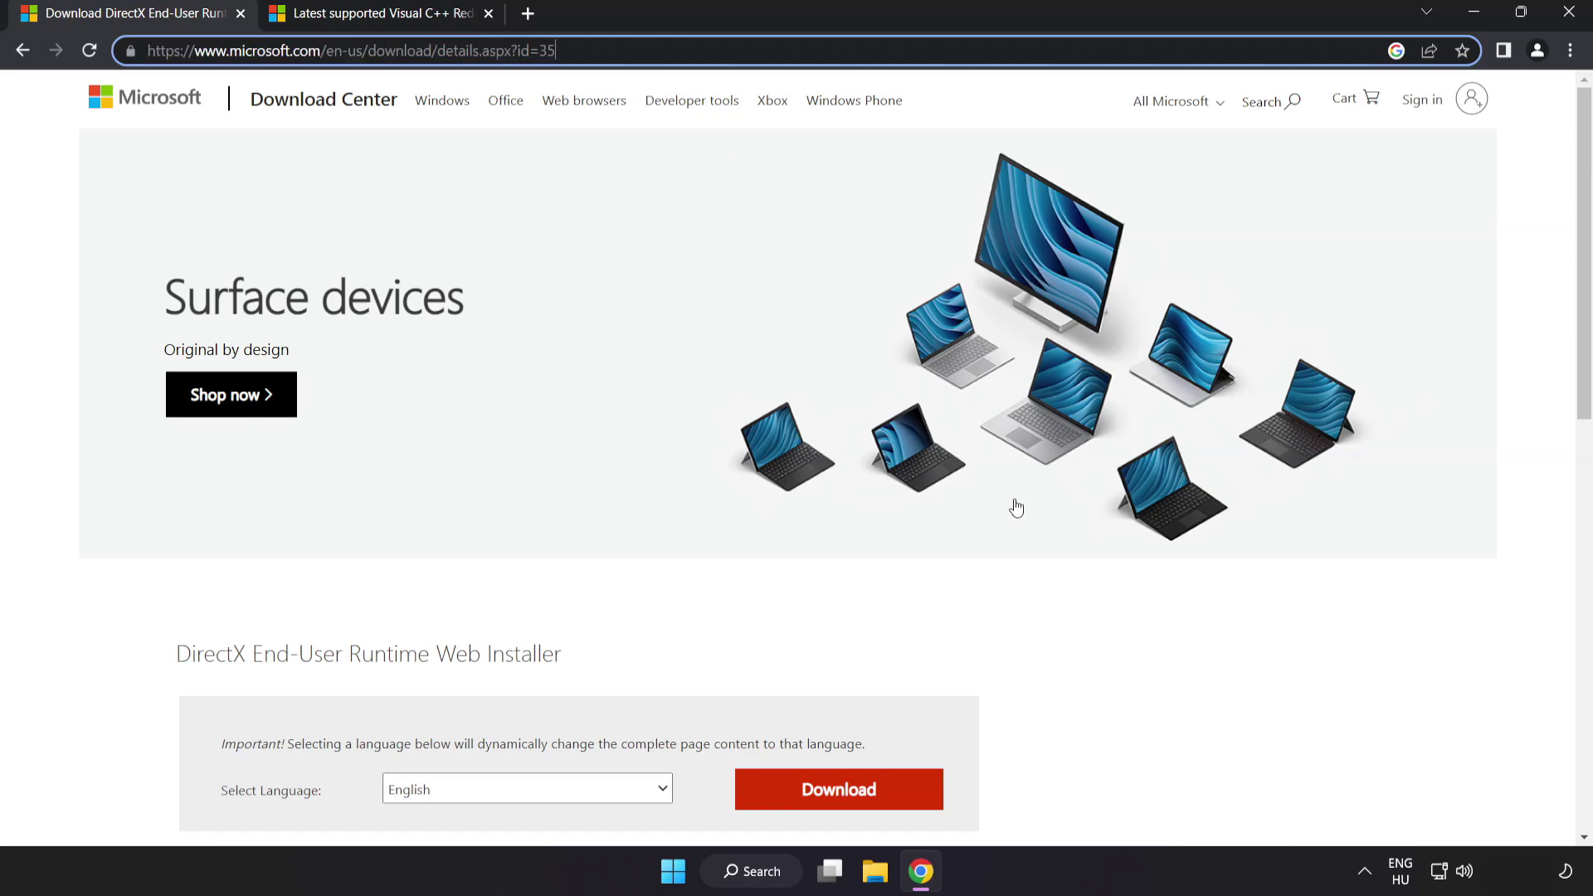
{"action": "left_click", "coordinate": [909, 534]}
{"action": "scroll", "coordinate": [909, 534], "scroll_direction": "down", "scroll_amount": 3}
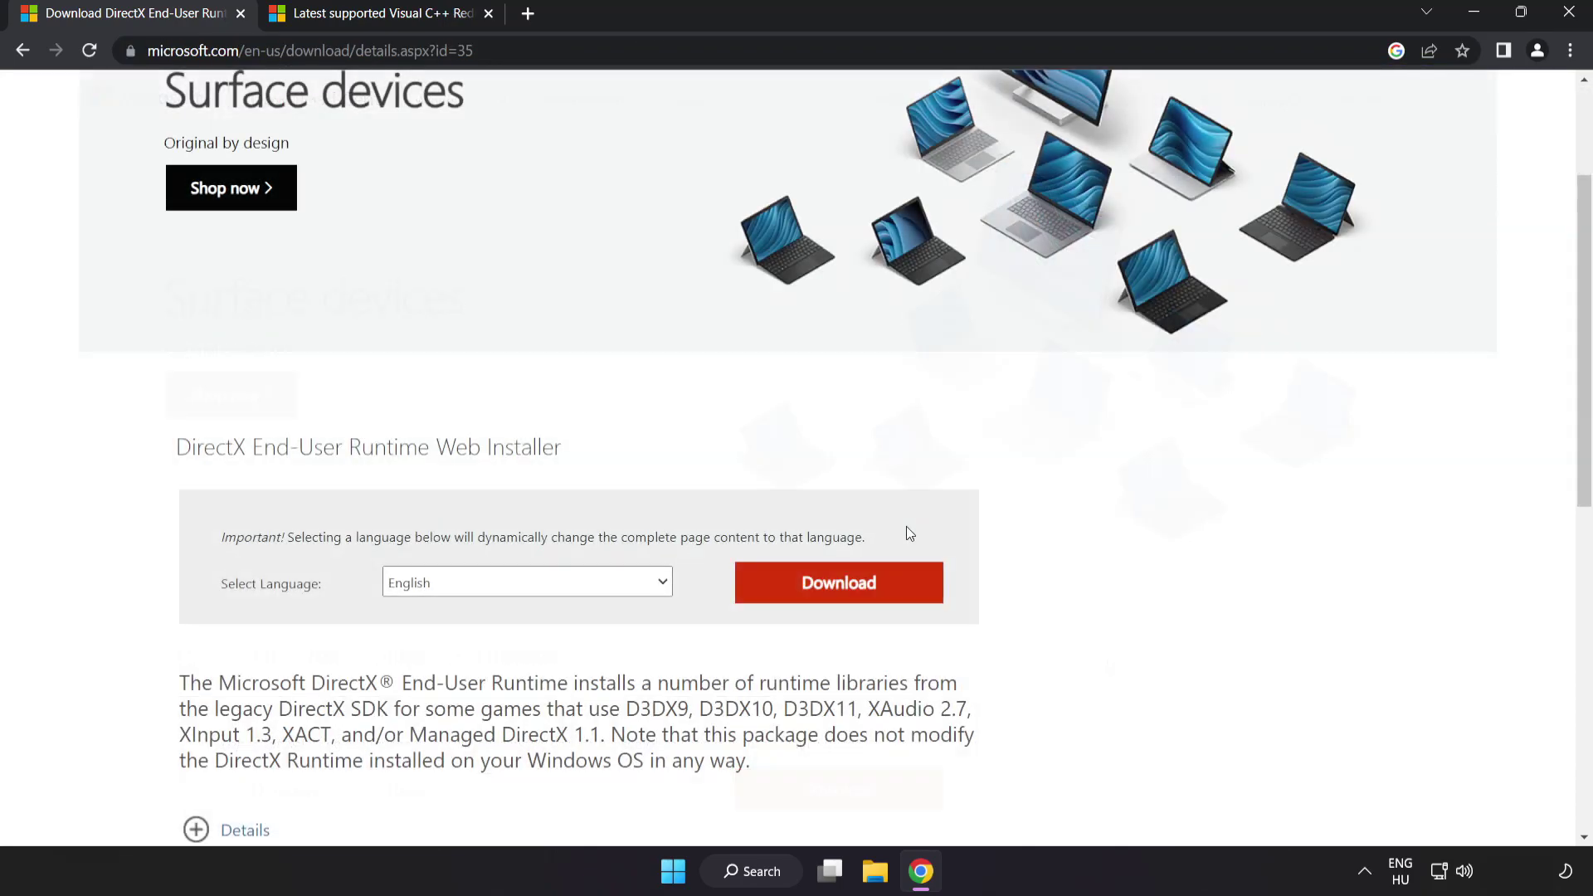
{"action": "left_click", "coordinate": [860, 599]}
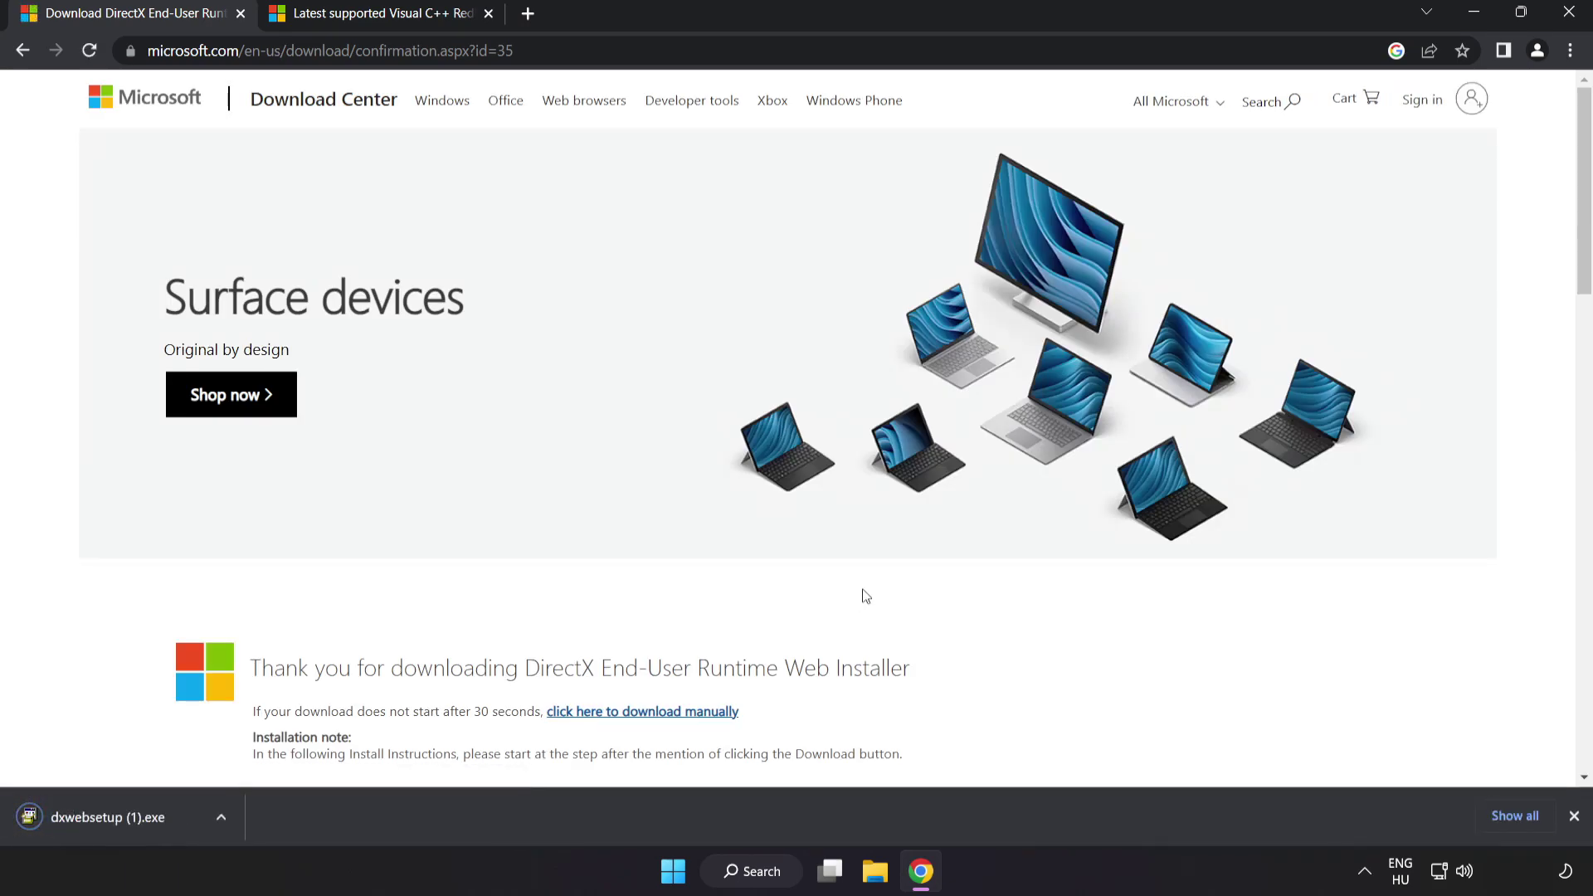
- Run the downloaded DirectX setup, accepting the license agreement and declining the Bing Bar, and finish the wizard
{"action": "left_click", "coordinate": [133, 818]}
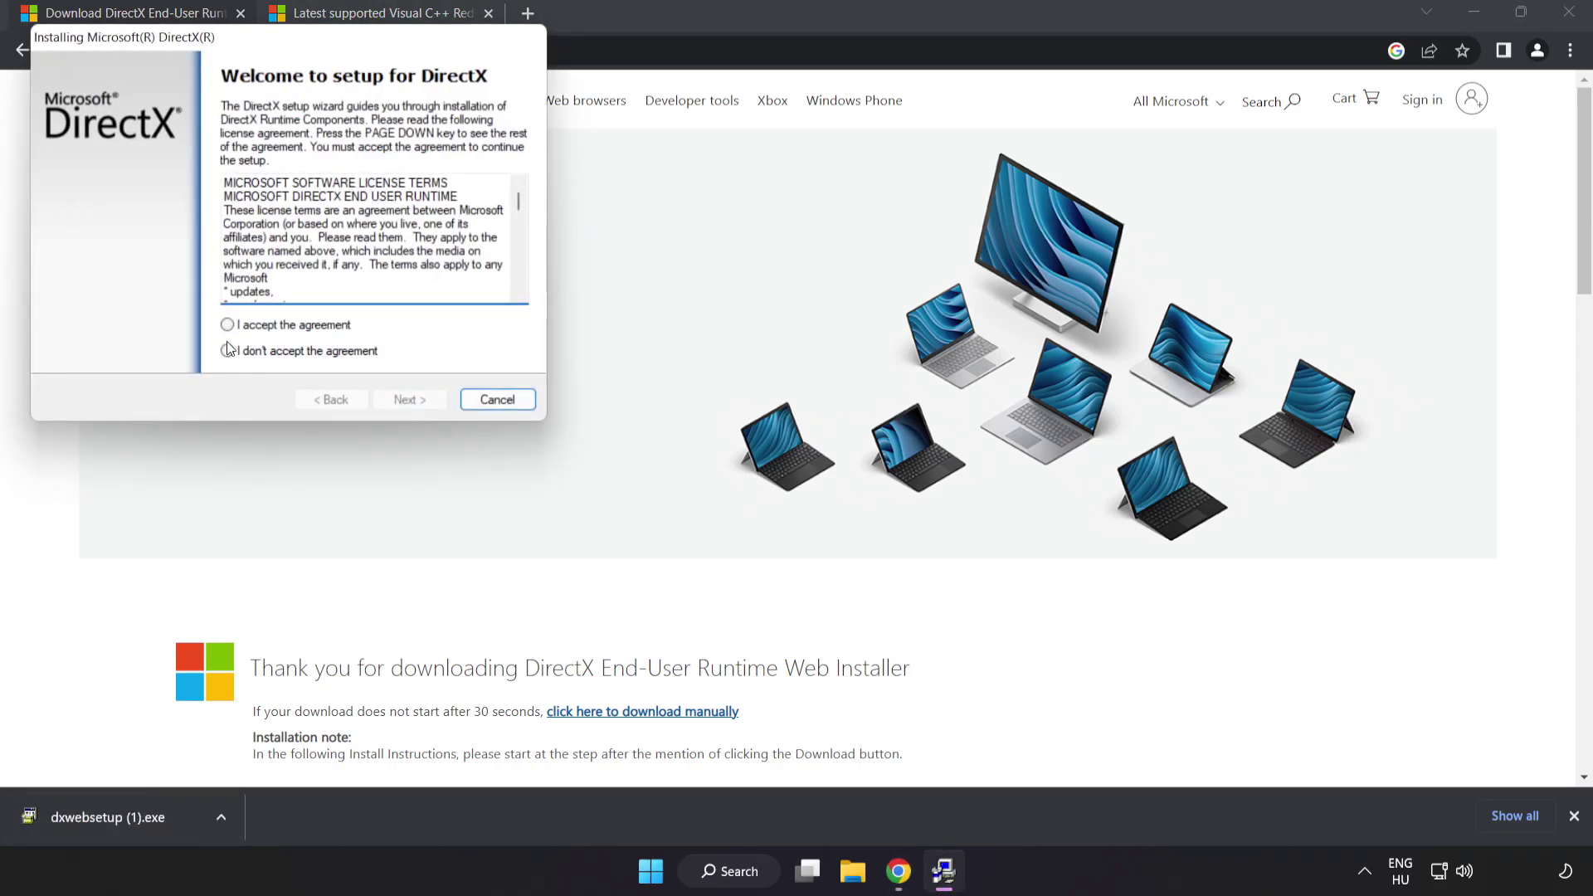
{"action": "left_click_drag", "start_coordinate": [240, 40], "coordinate": [729, 212]}
{"action": "left_click_drag", "start_coordinate": [1005, 380], "coordinate": [1014, 462]}
{"action": "left_click", "coordinate": [745, 502]}
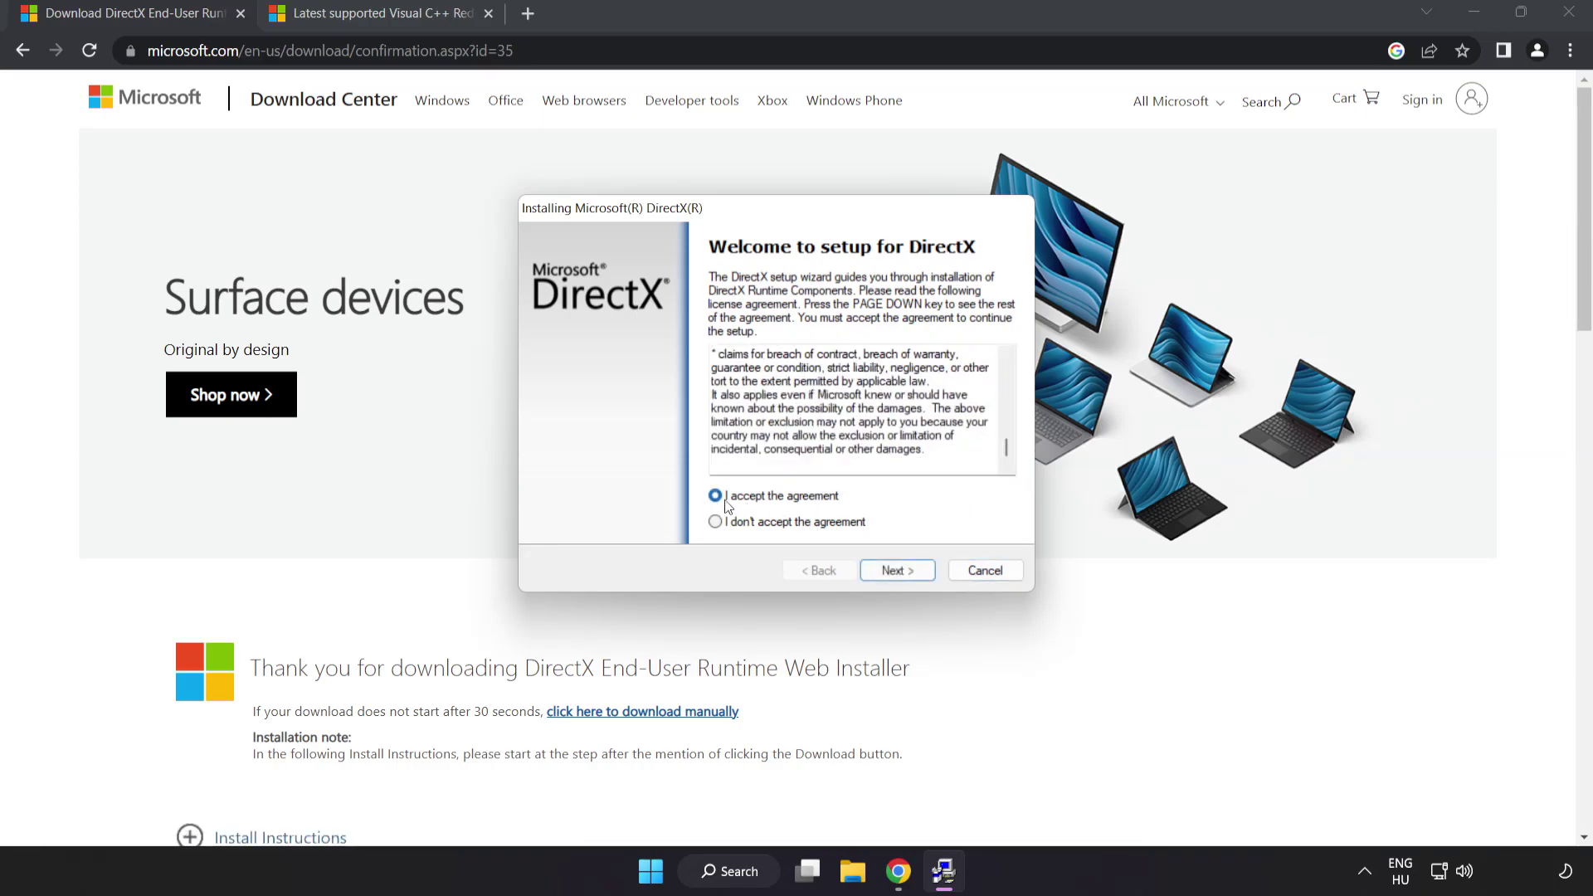
{"action": "left_click", "coordinate": [898, 575]}
{"action": "left_click", "coordinate": [704, 425]}
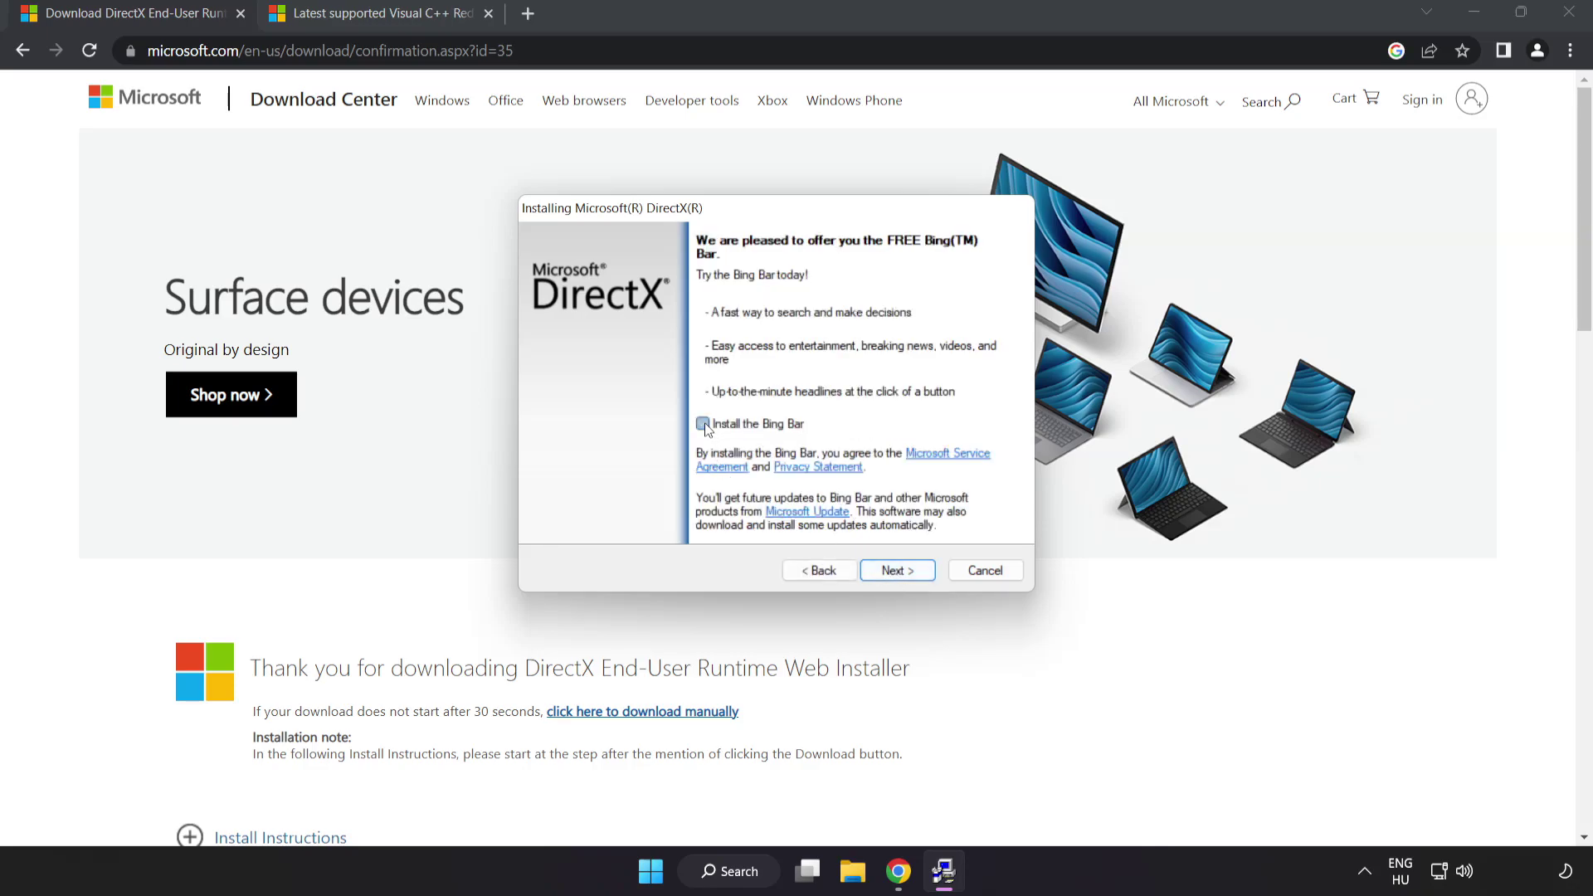
{"action": "left_click", "coordinate": [903, 573]}
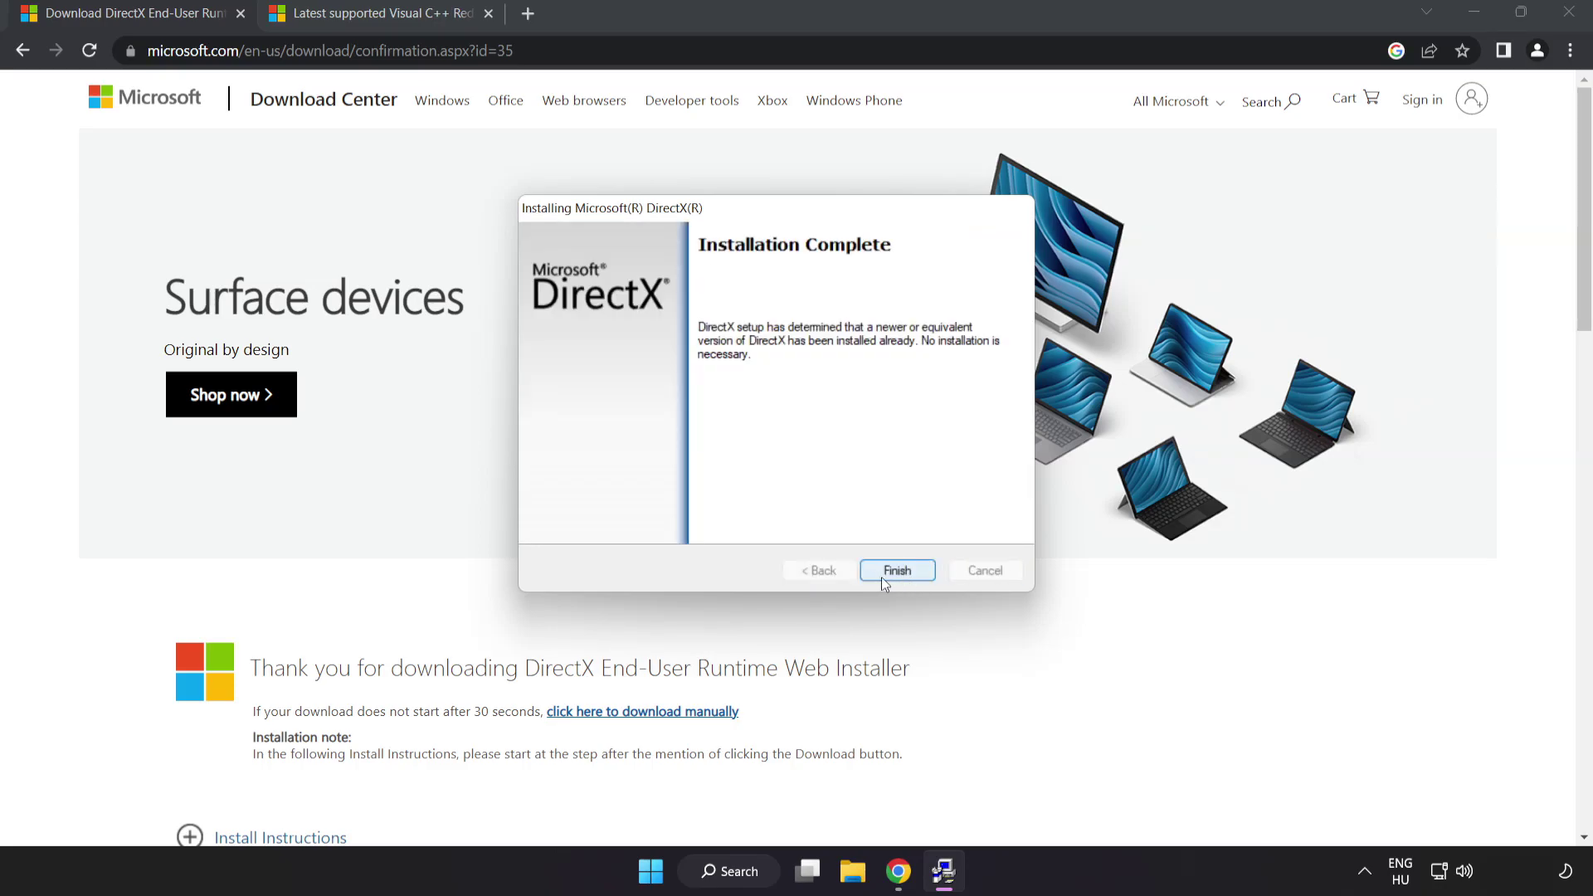
{"action": "left_click", "coordinate": [898, 573]}
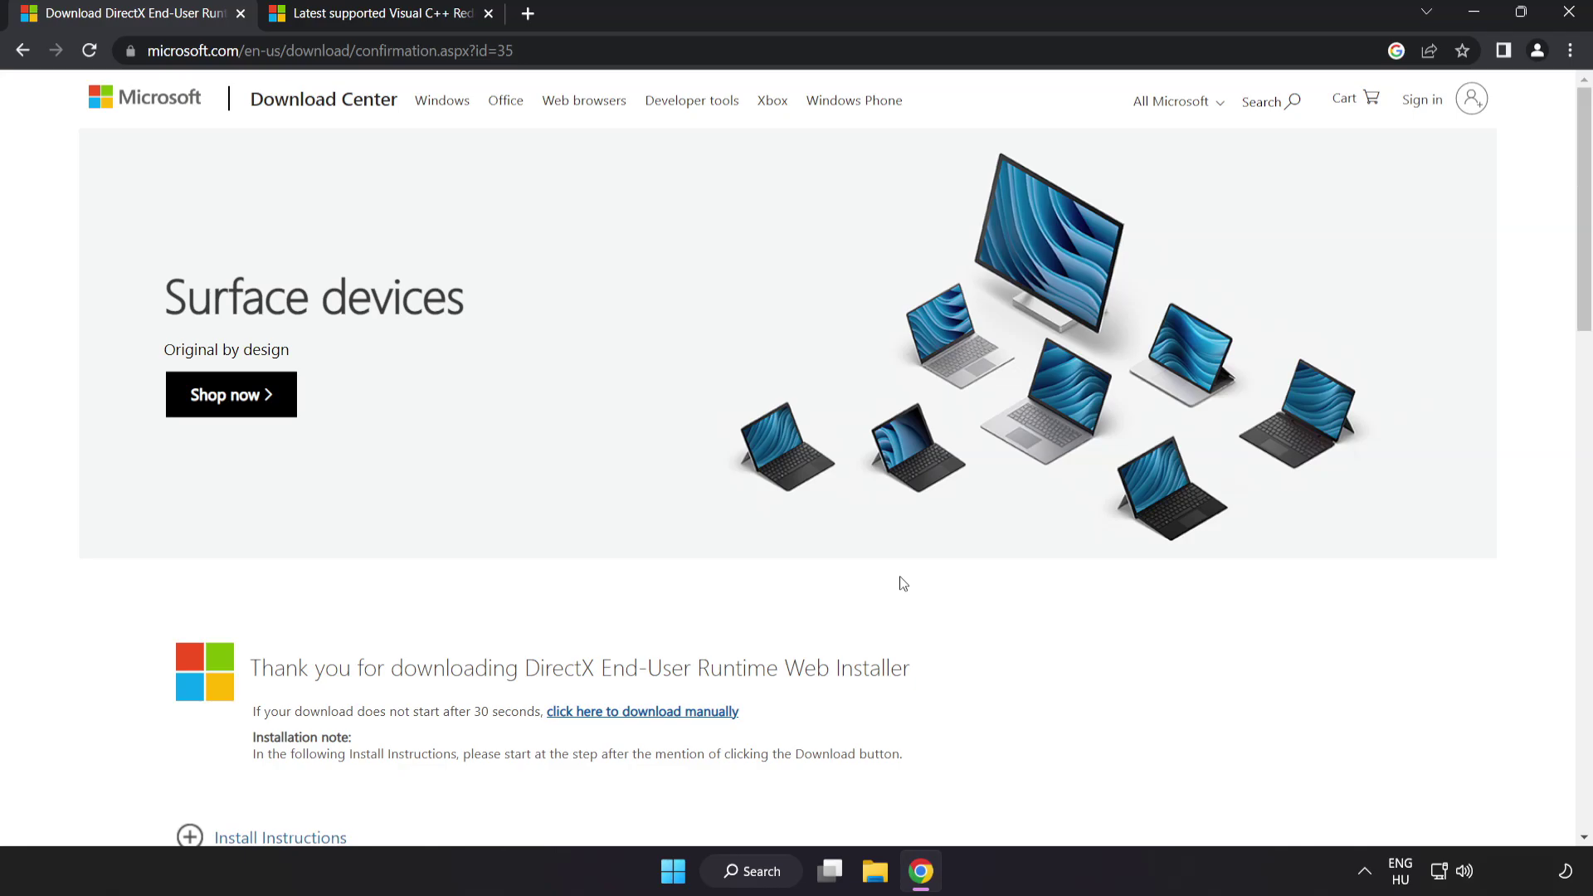
- Close the DirectX page and download the ARM64, X86 and X64 Visual C++ Redistributables for Visual Studio 2015, 2017, 2019 and 2022
{"action": "left_click", "coordinate": [241, 14]}
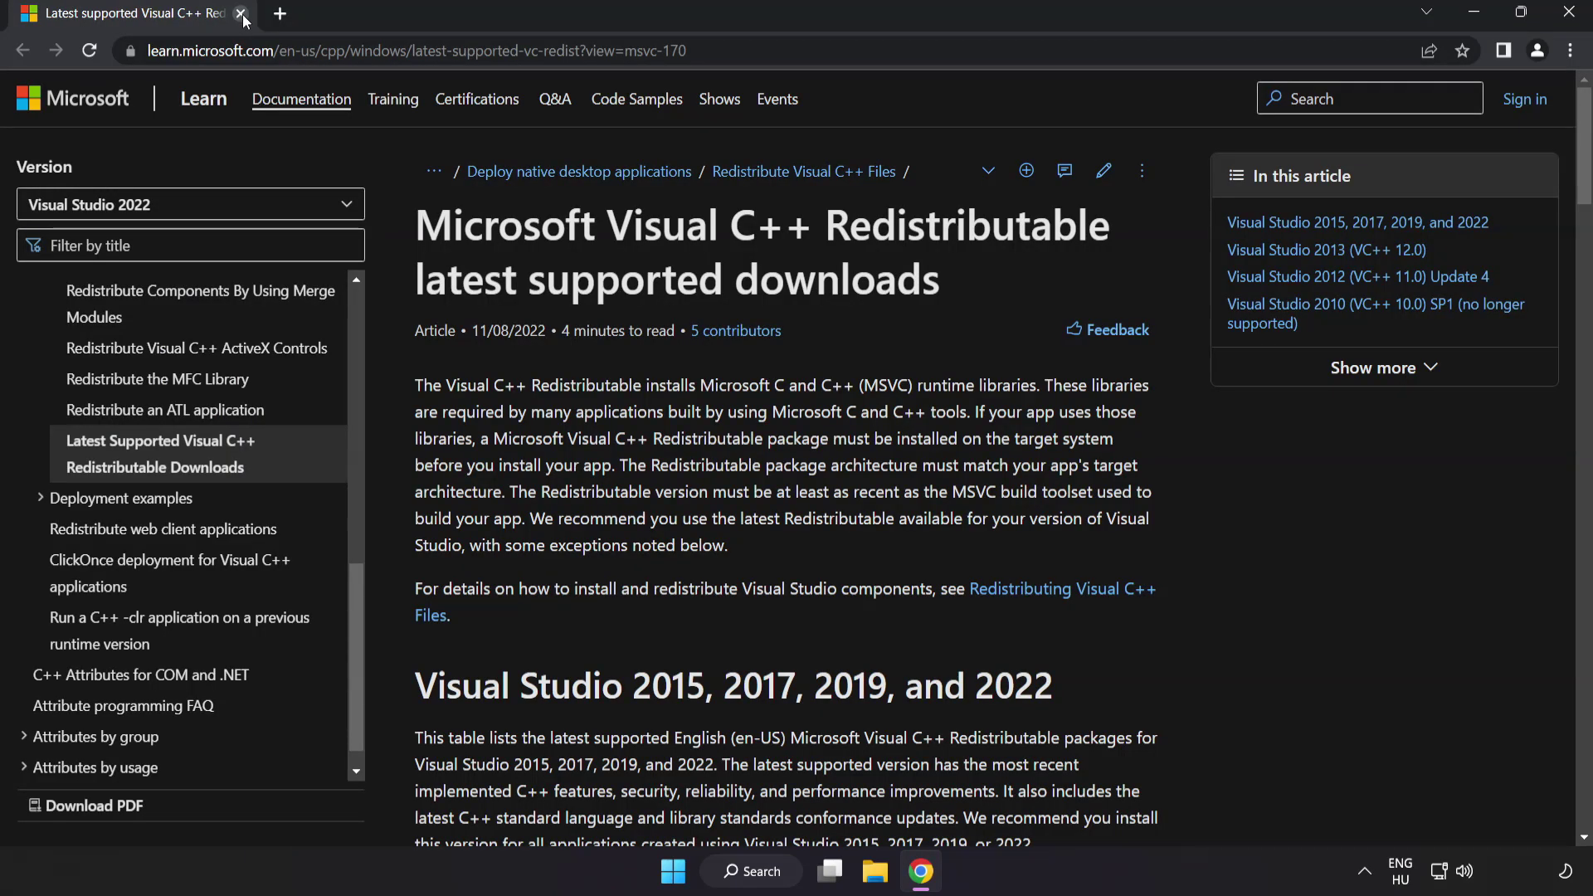
{"action": "left_click", "coordinate": [554, 35]}
{"action": "key", "text": "End"}
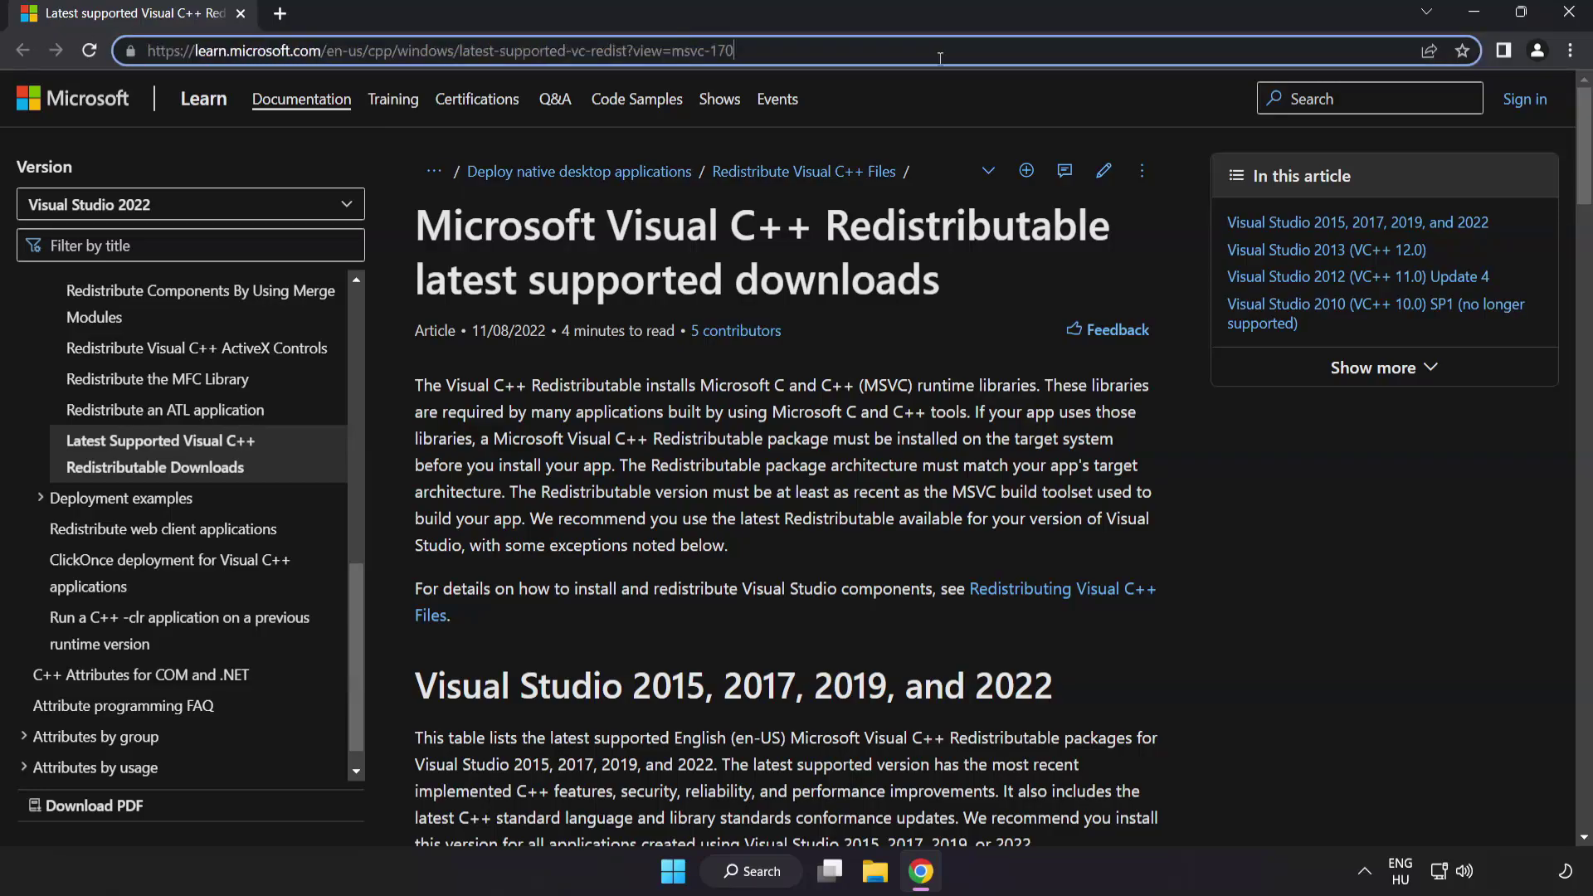
{"action": "left_click", "coordinate": [797, 246]}
{"action": "left_click_drag", "start_coordinate": [1577, 166], "coordinate": [1577, 257]}
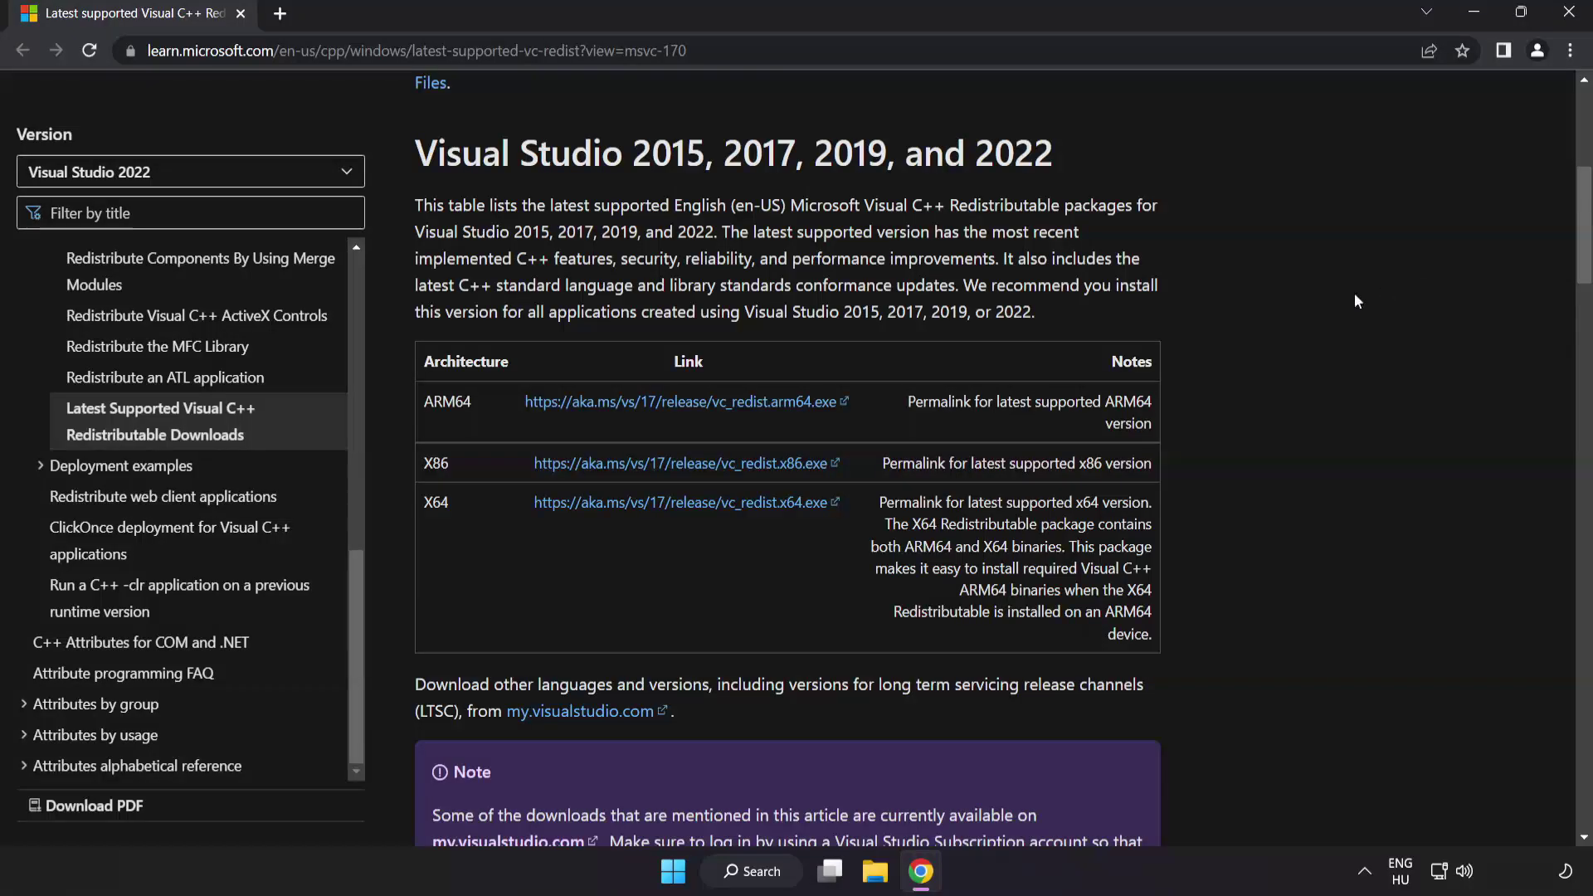
{"action": "left_click", "coordinate": [640, 402]}
{"action": "left_click", "coordinate": [664, 463]}
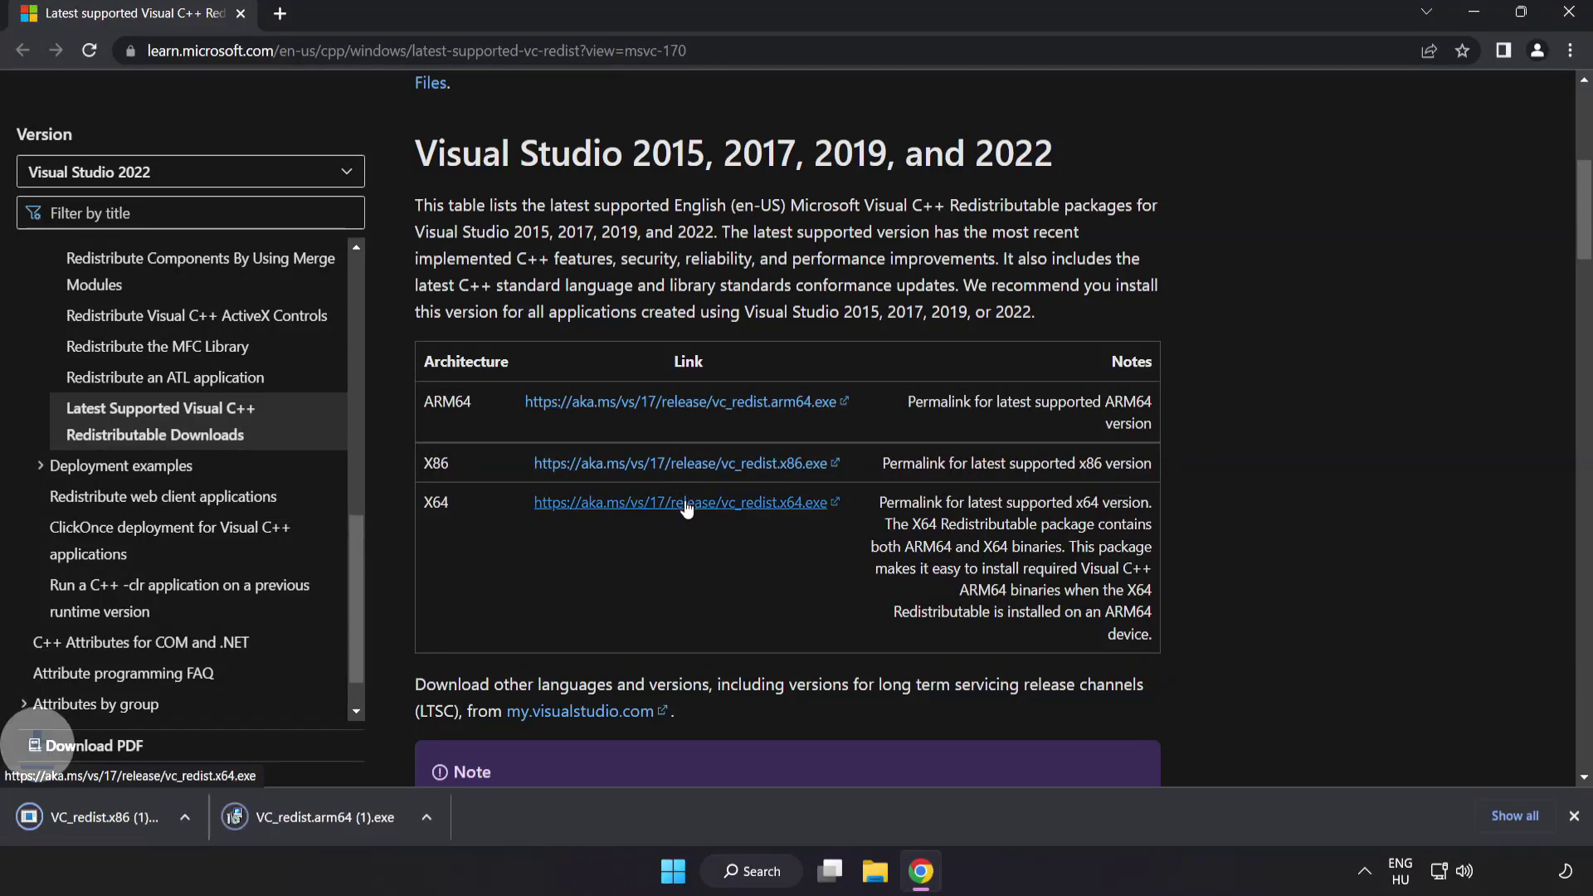
{"action": "left_click", "coordinate": [687, 512]}
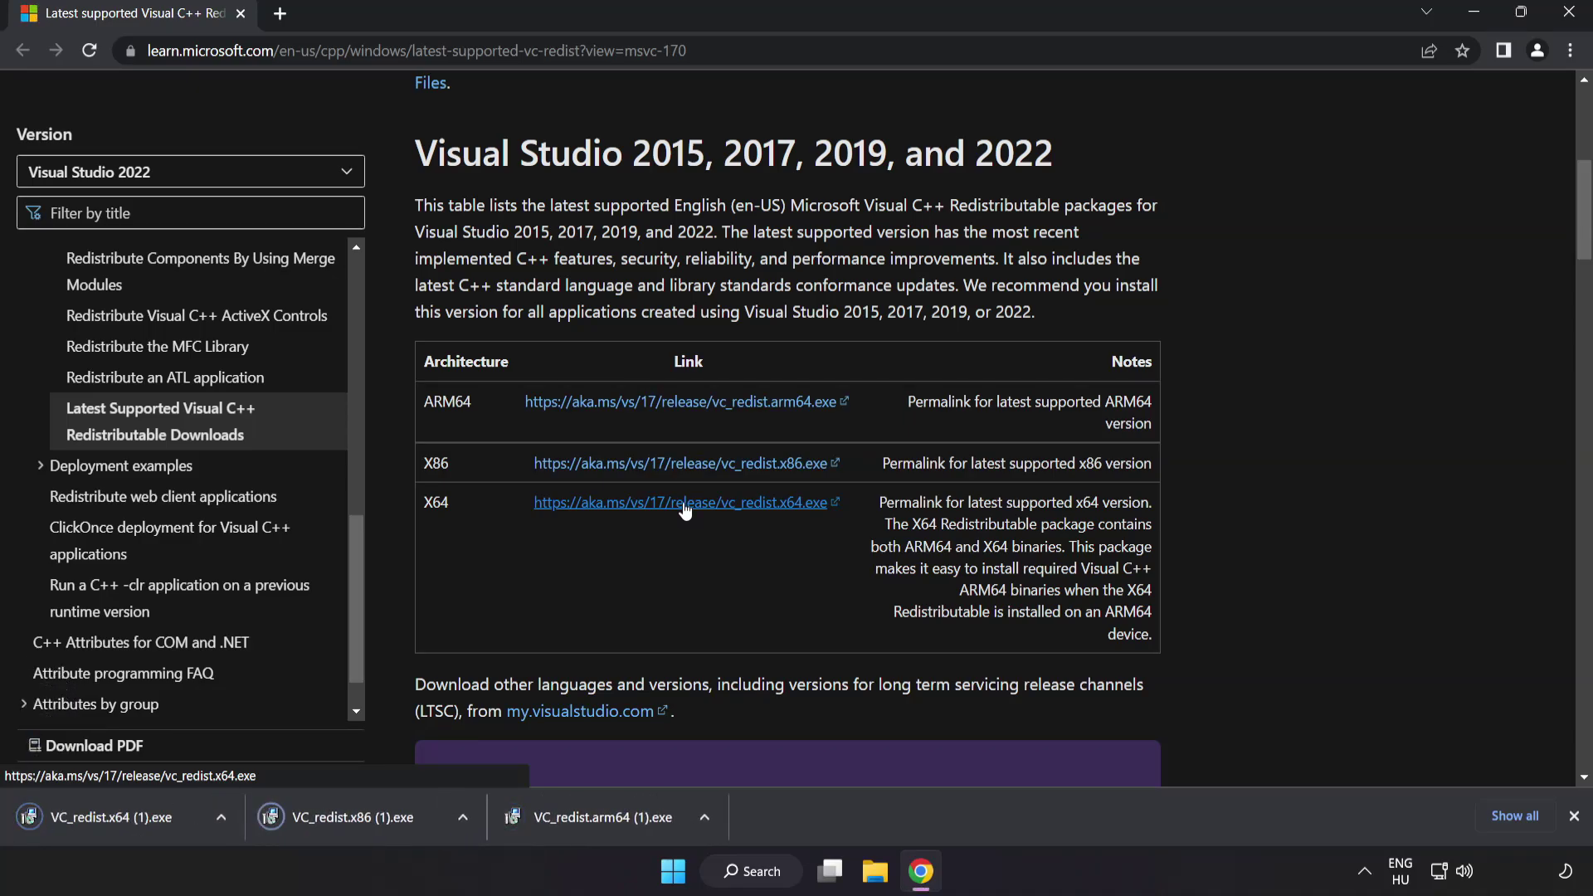
- Try to install the ARM64 Visual C++ Redistributable after agreeing to its license terms, and close the installer
{"action": "left_click", "coordinate": [599, 819]}
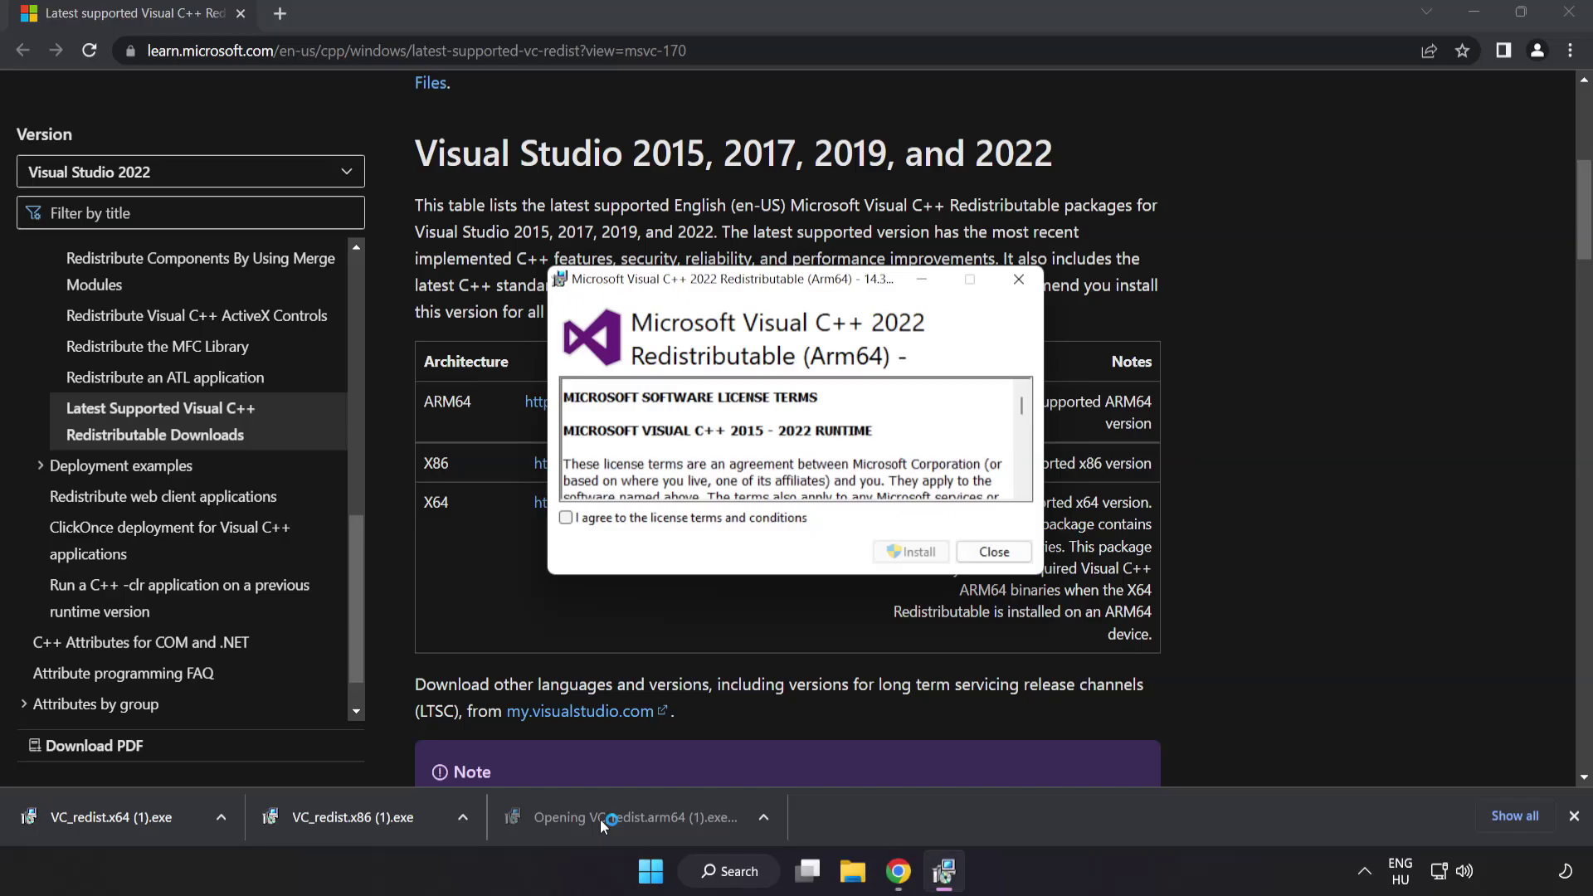
{"action": "left_click_drag", "start_coordinate": [1022, 406], "coordinate": [1020, 485]}
{"action": "left_click", "coordinate": [566, 518]}
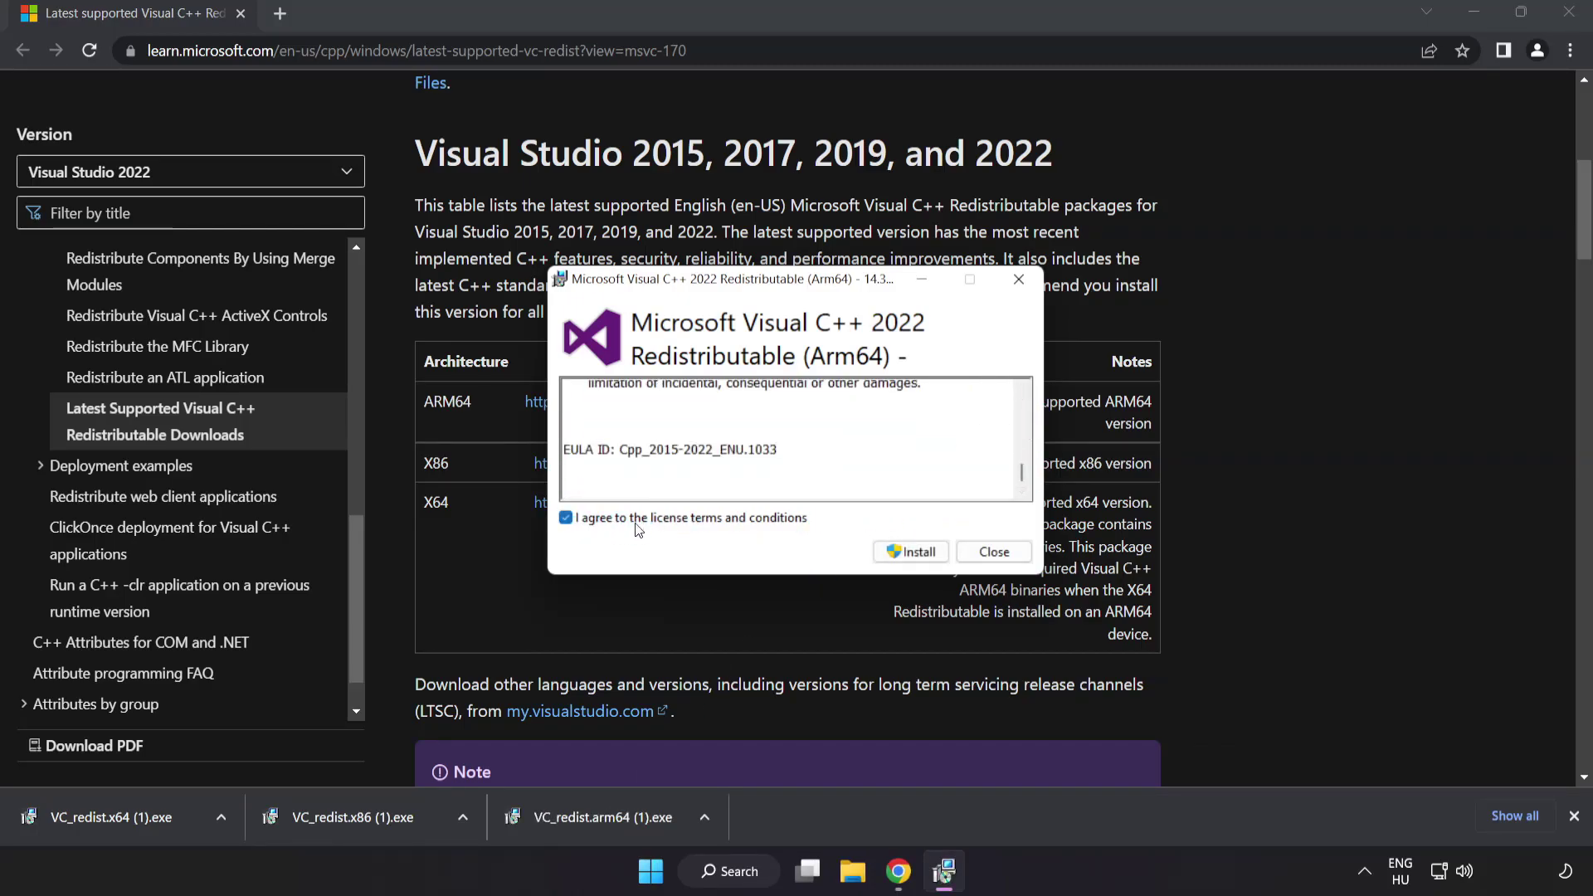
{"action": "left_click", "coordinate": [907, 553]}
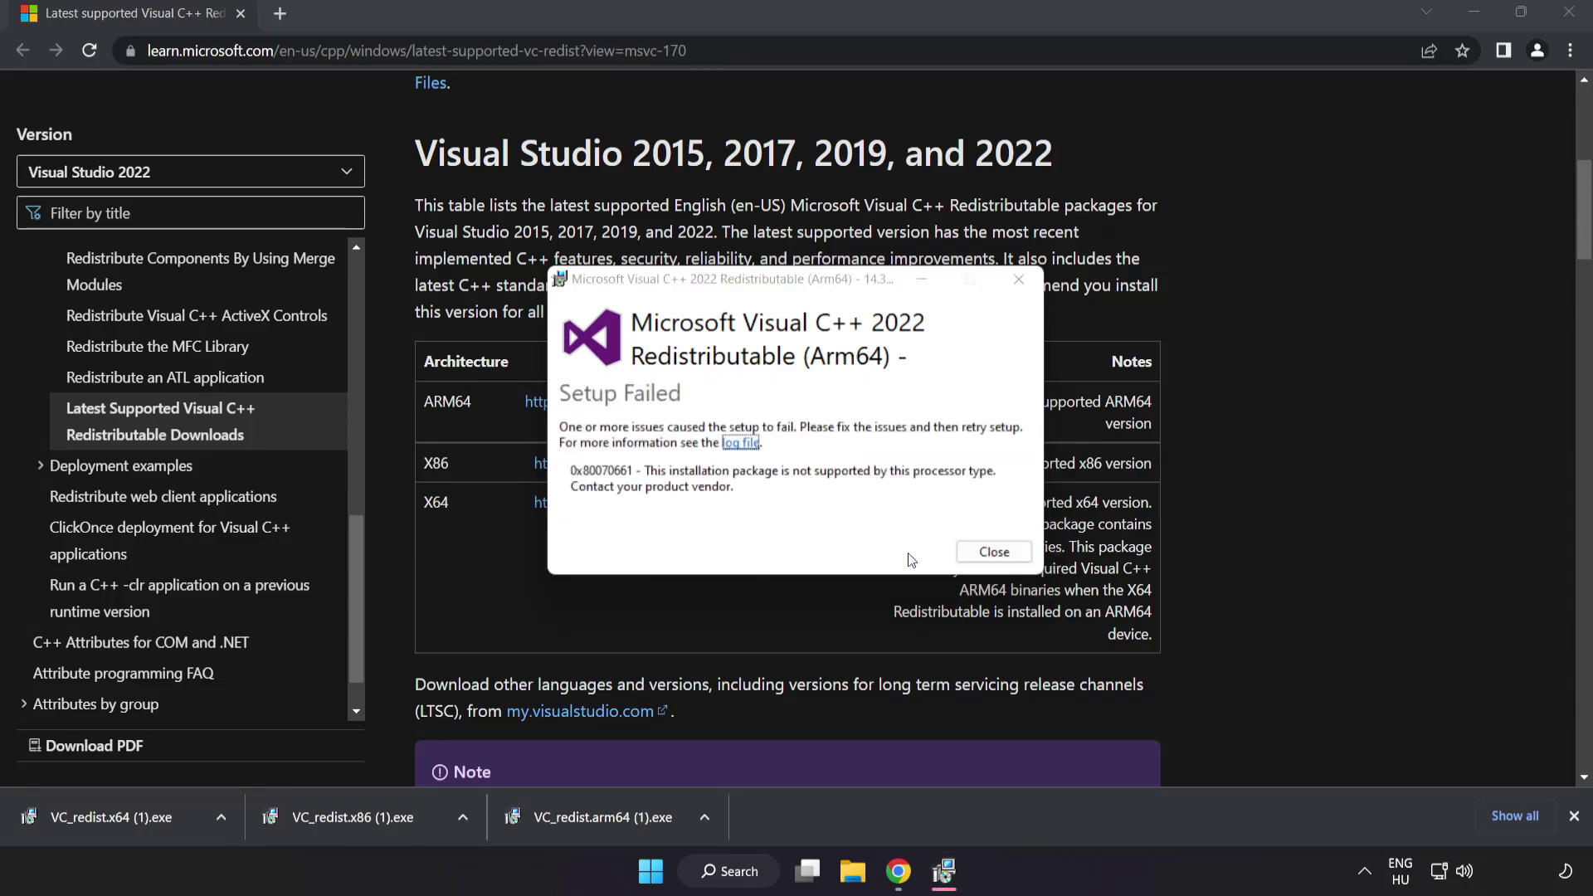
{"action": "left_click", "coordinate": [994, 552]}
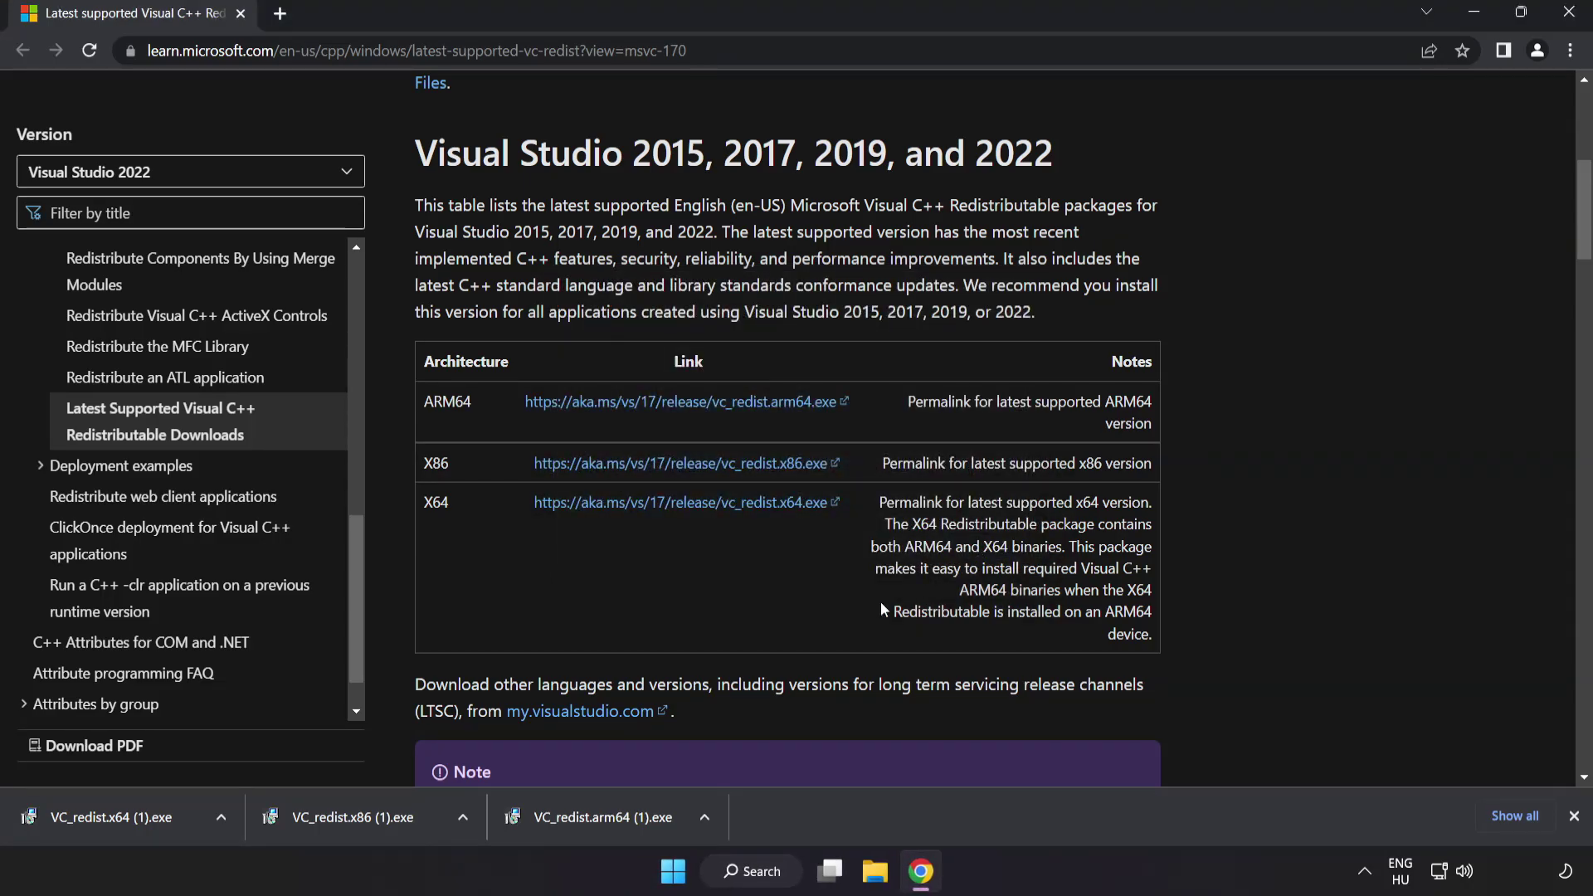
- Run the x86 and x64 Visual C++ Redistributable installers, closing each one, and close the browser
{"action": "left_click", "coordinate": [359, 820]}
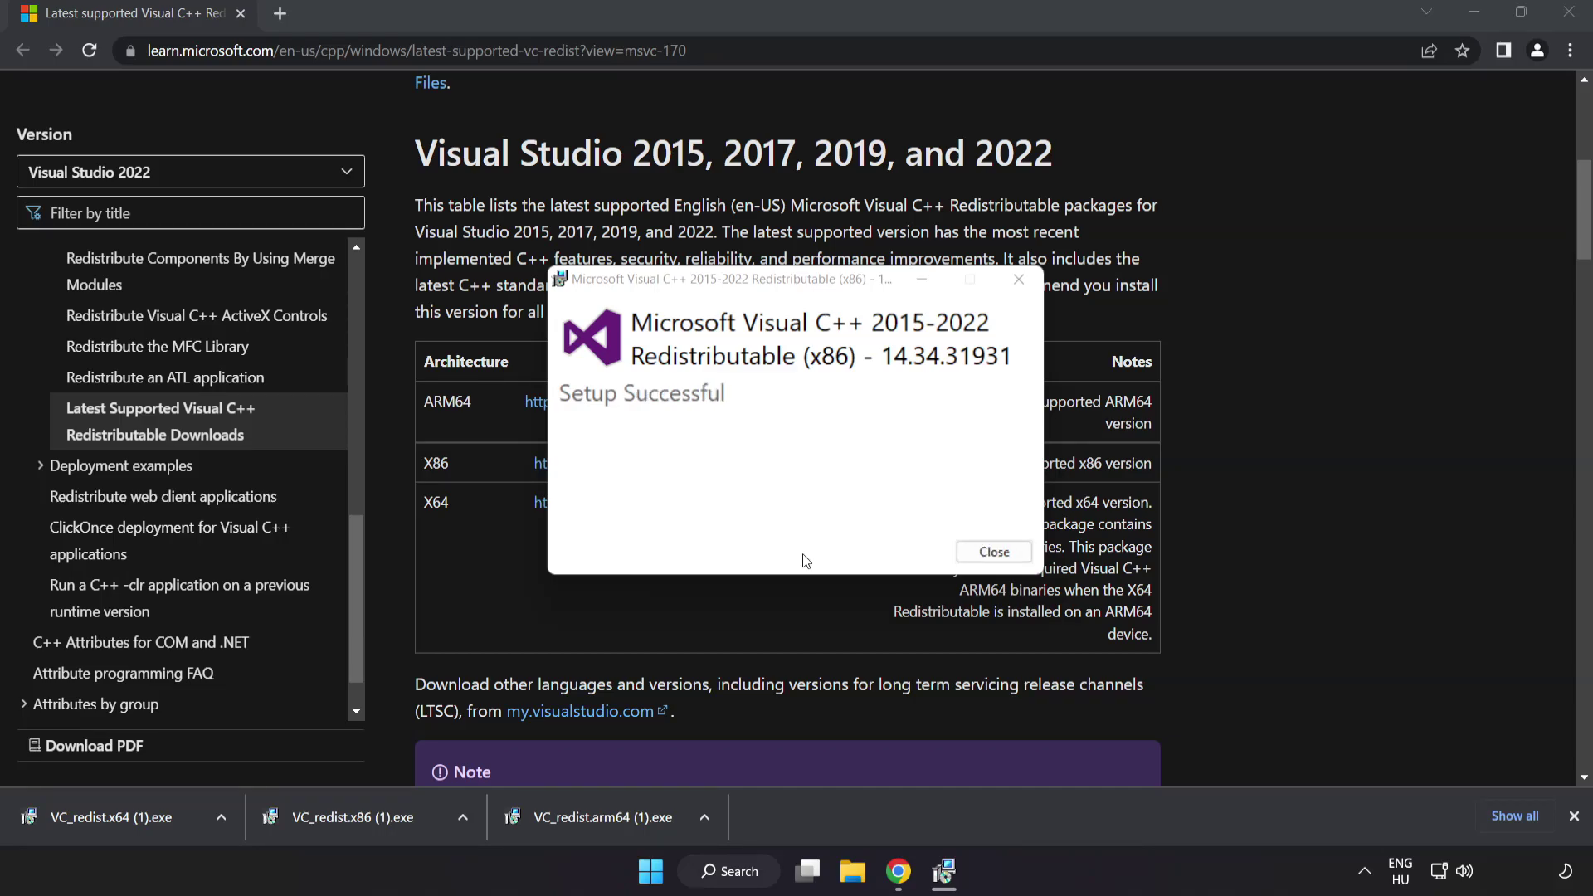
{"action": "left_click", "coordinate": [994, 552]}
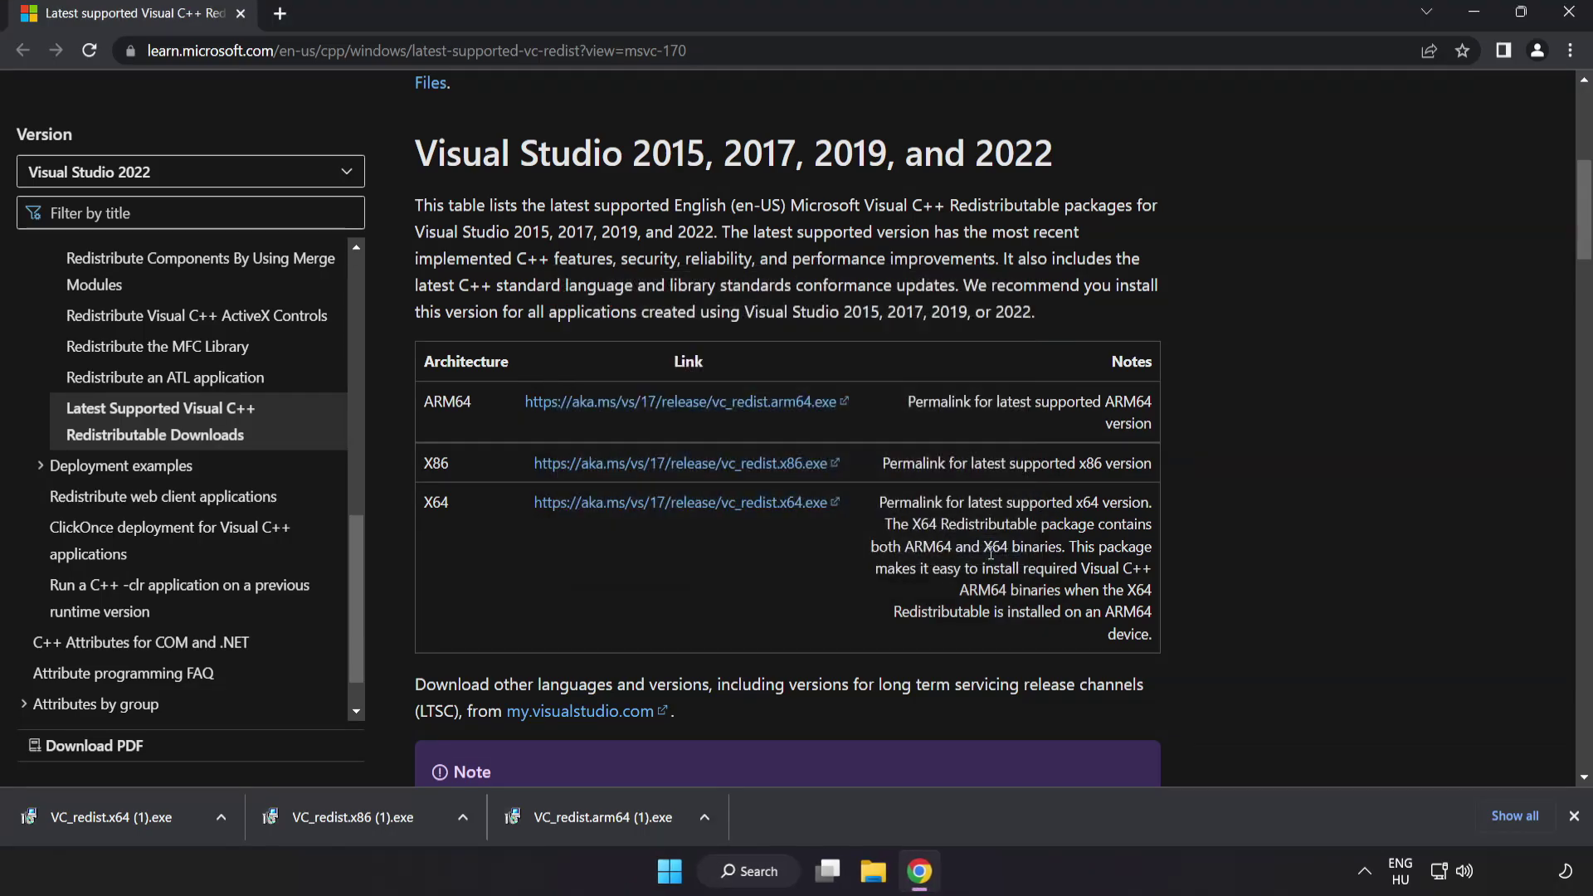
{"action": "left_click", "coordinate": [143, 815]}
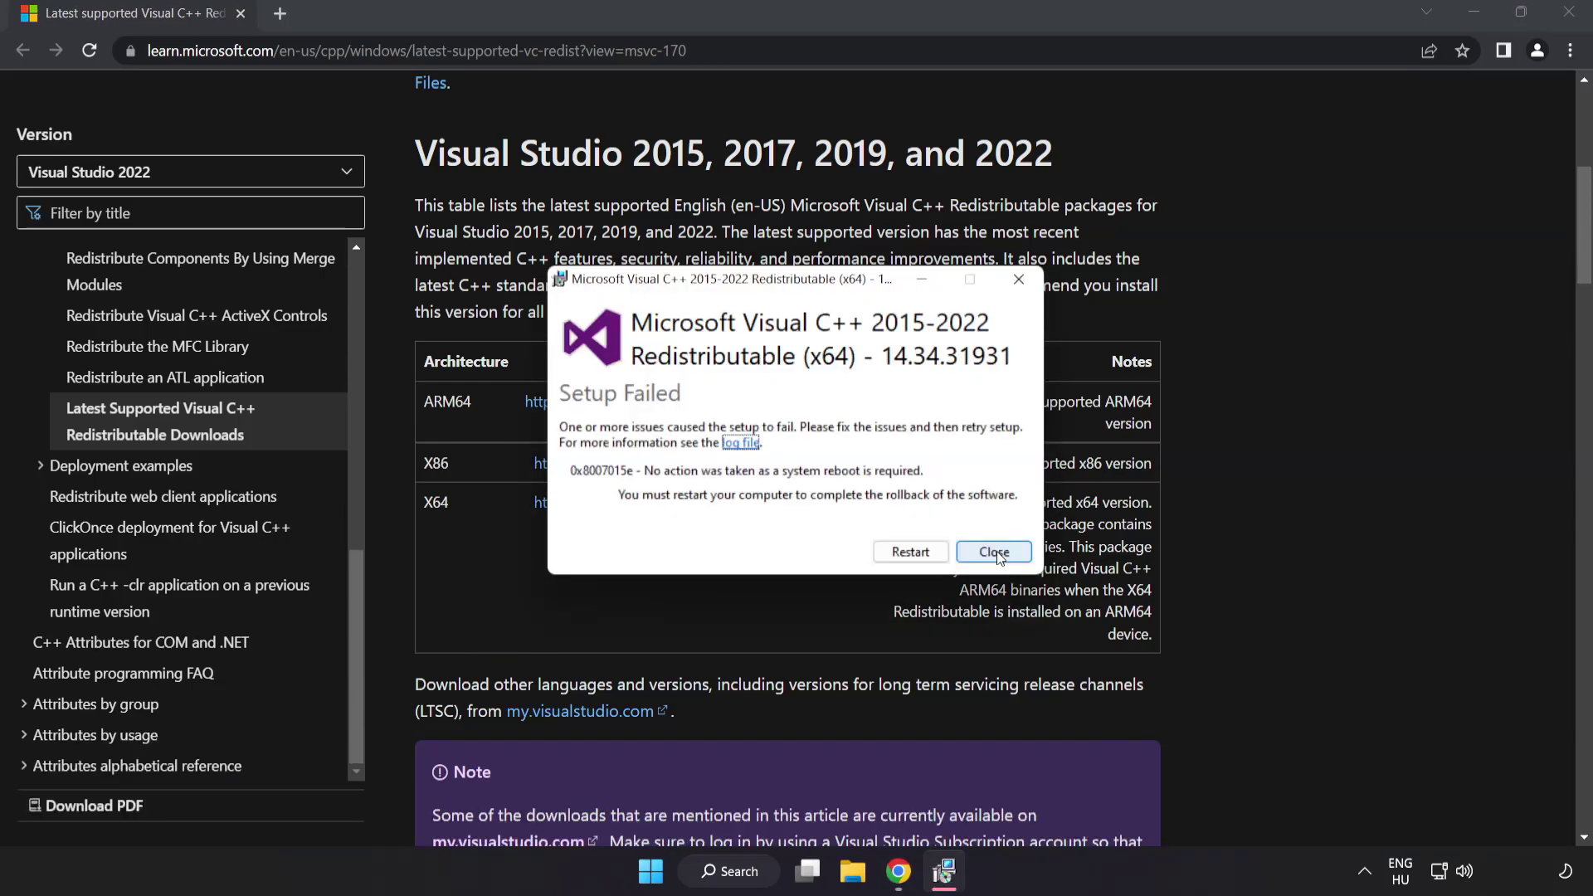
{"action": "left_click", "coordinate": [994, 552]}
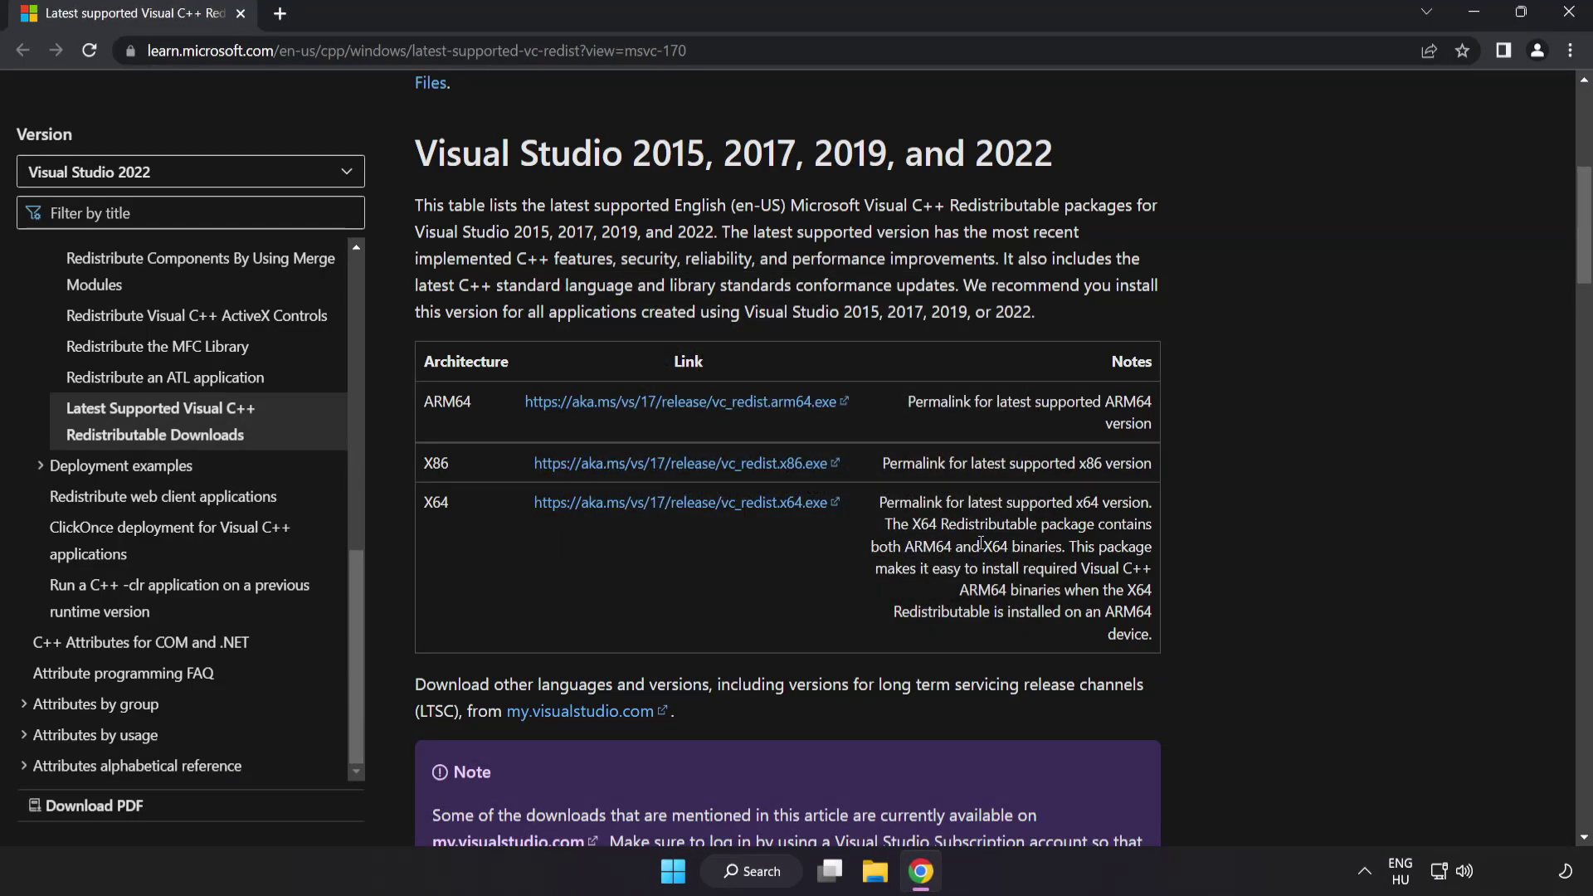
{"action": "left_click", "coordinate": [1568, 15]}
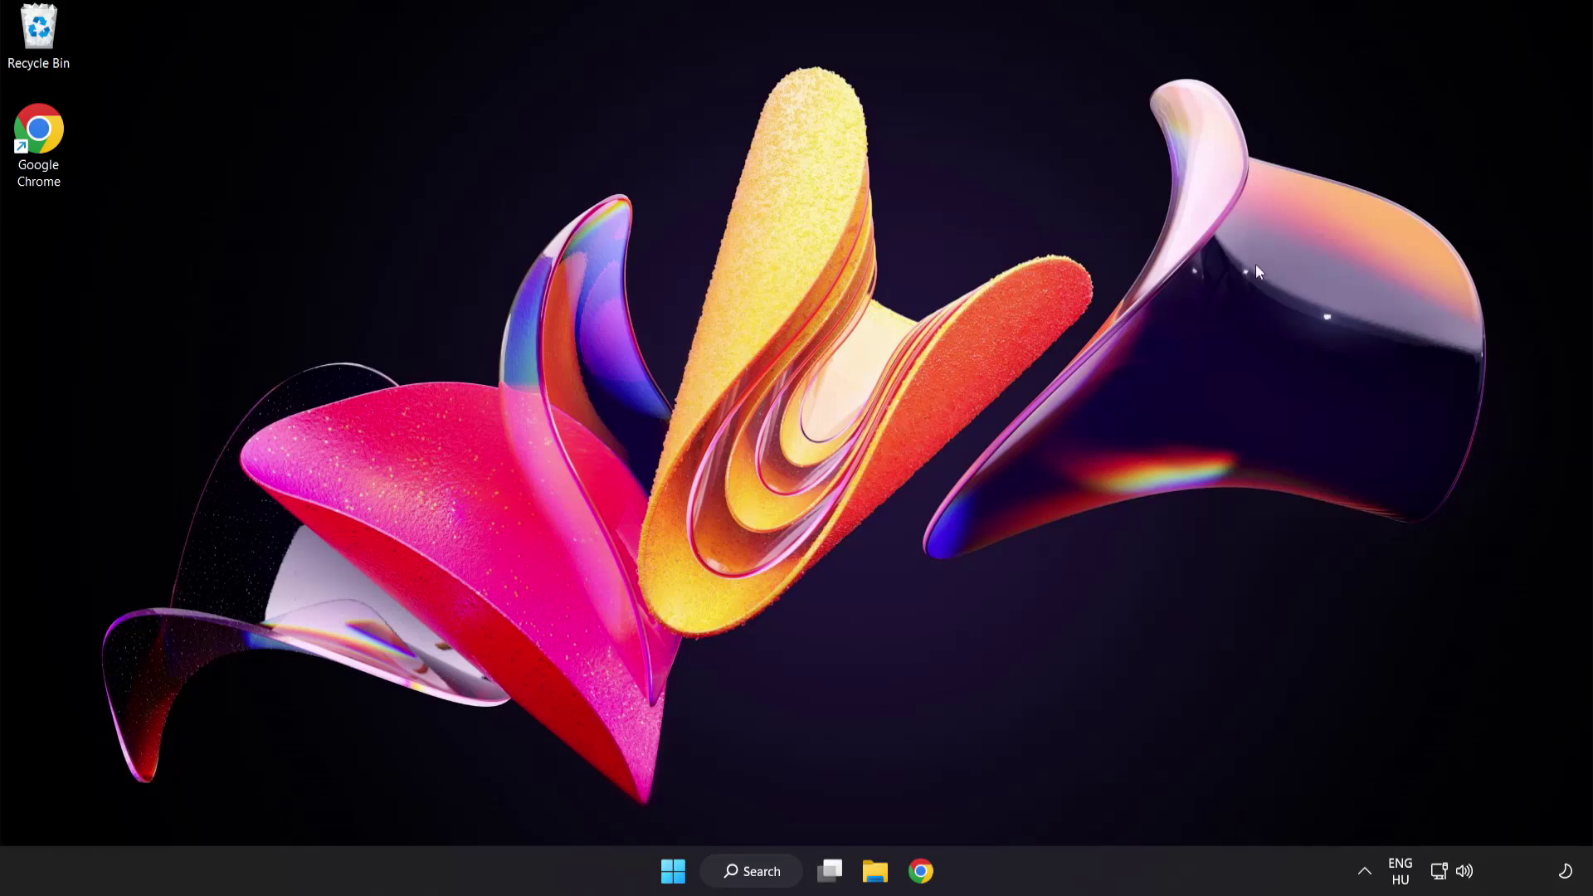
- Search Windows for cmd and run Command Prompt as administrator
{"action": "left_click", "coordinate": [757, 877]}
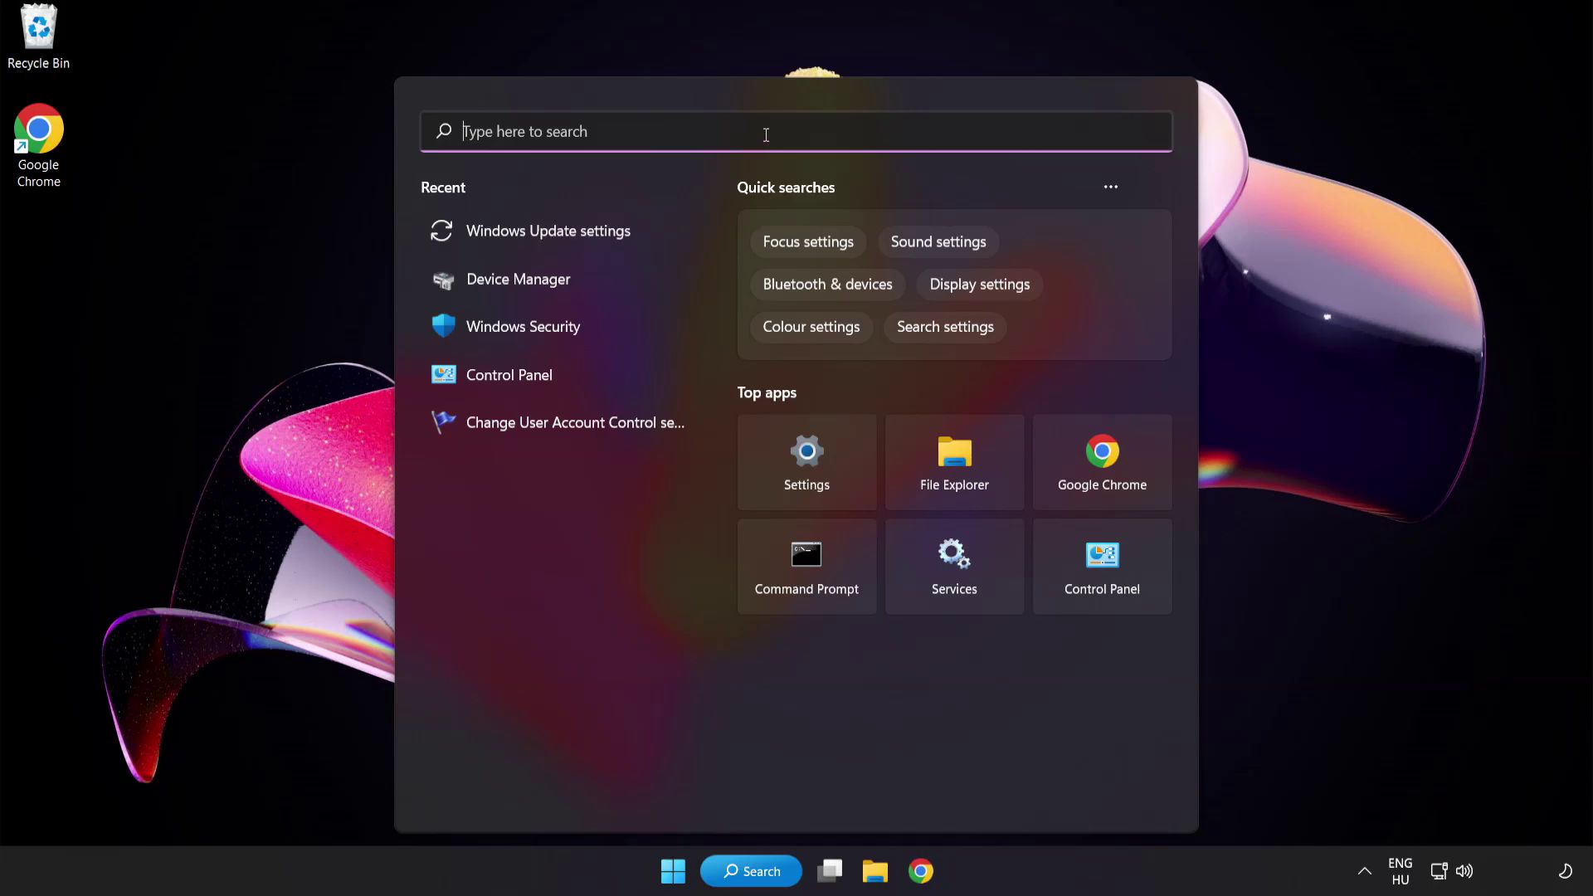
{"action": "type", "text": "cmd"}
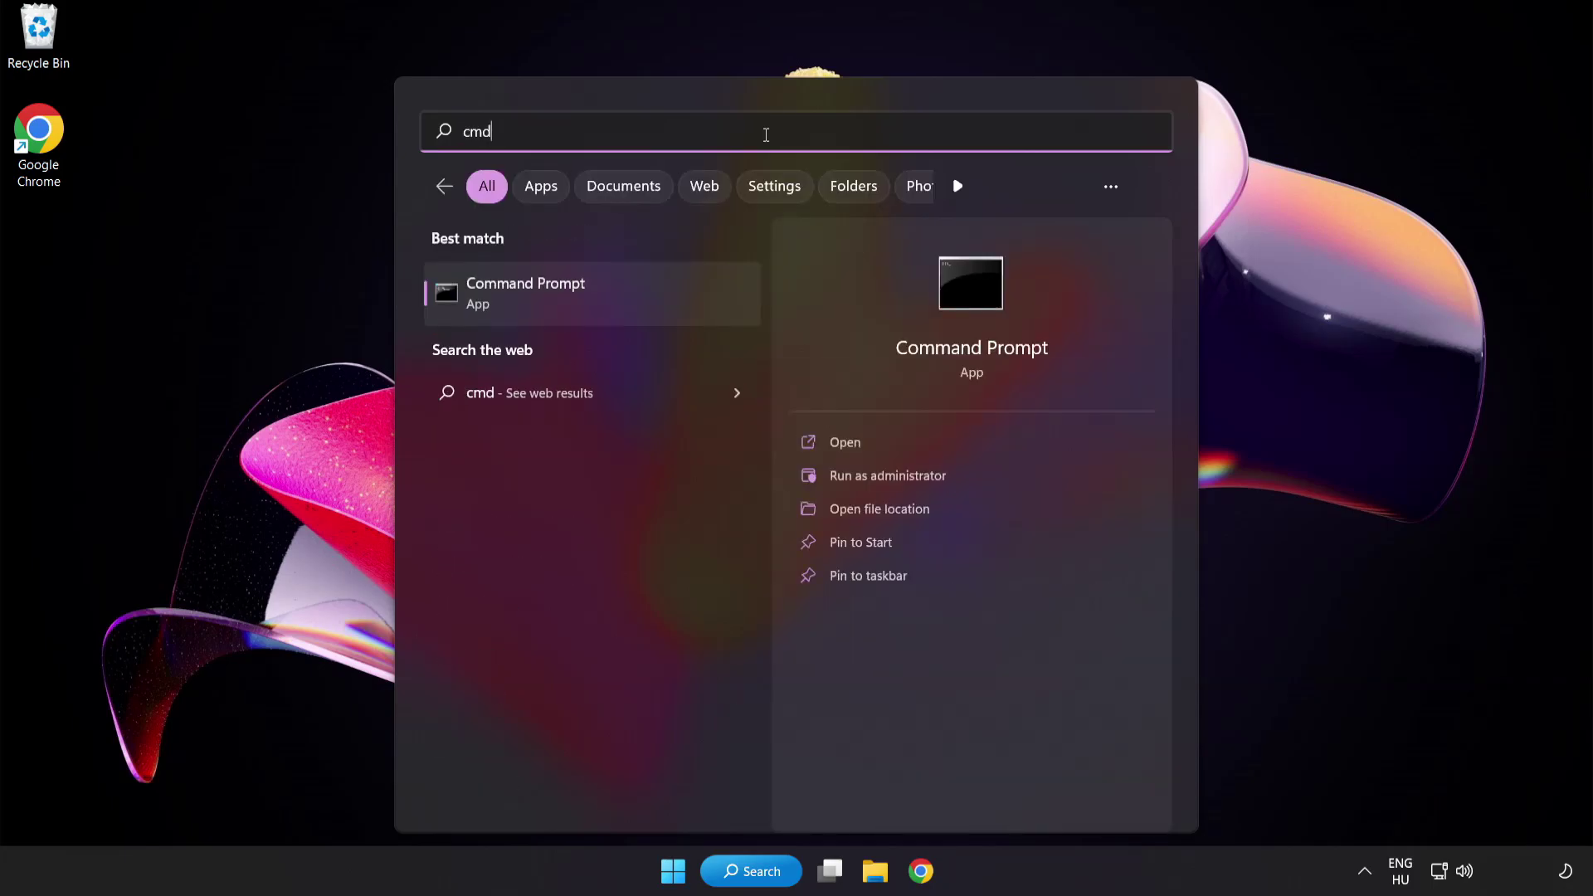
{"action": "right_click", "coordinate": [597, 307]}
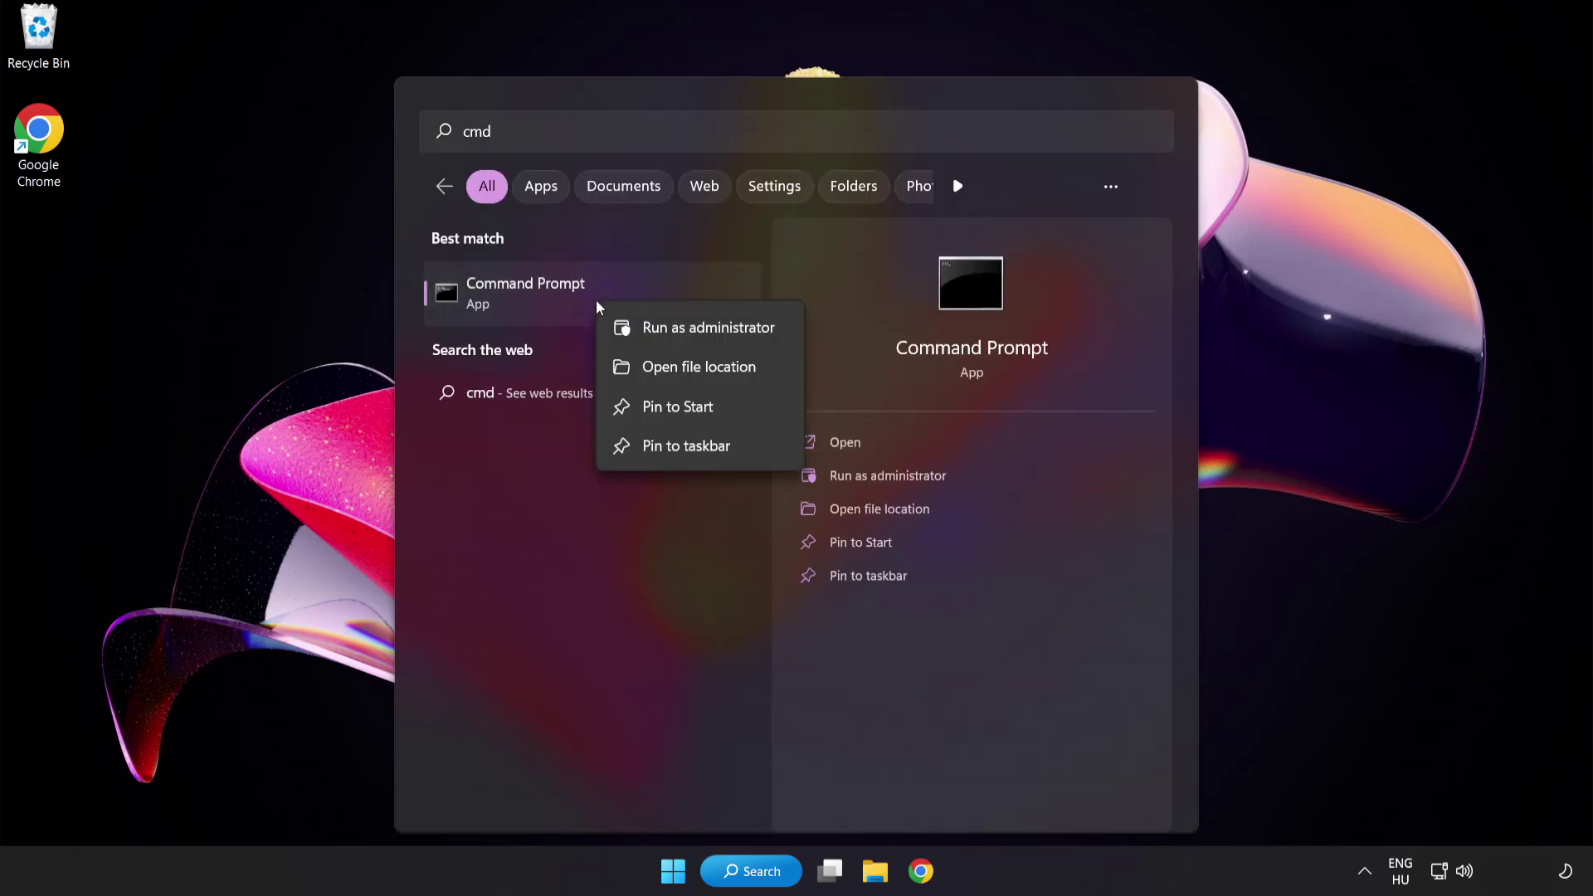
{"action": "left_click", "coordinate": [673, 332]}
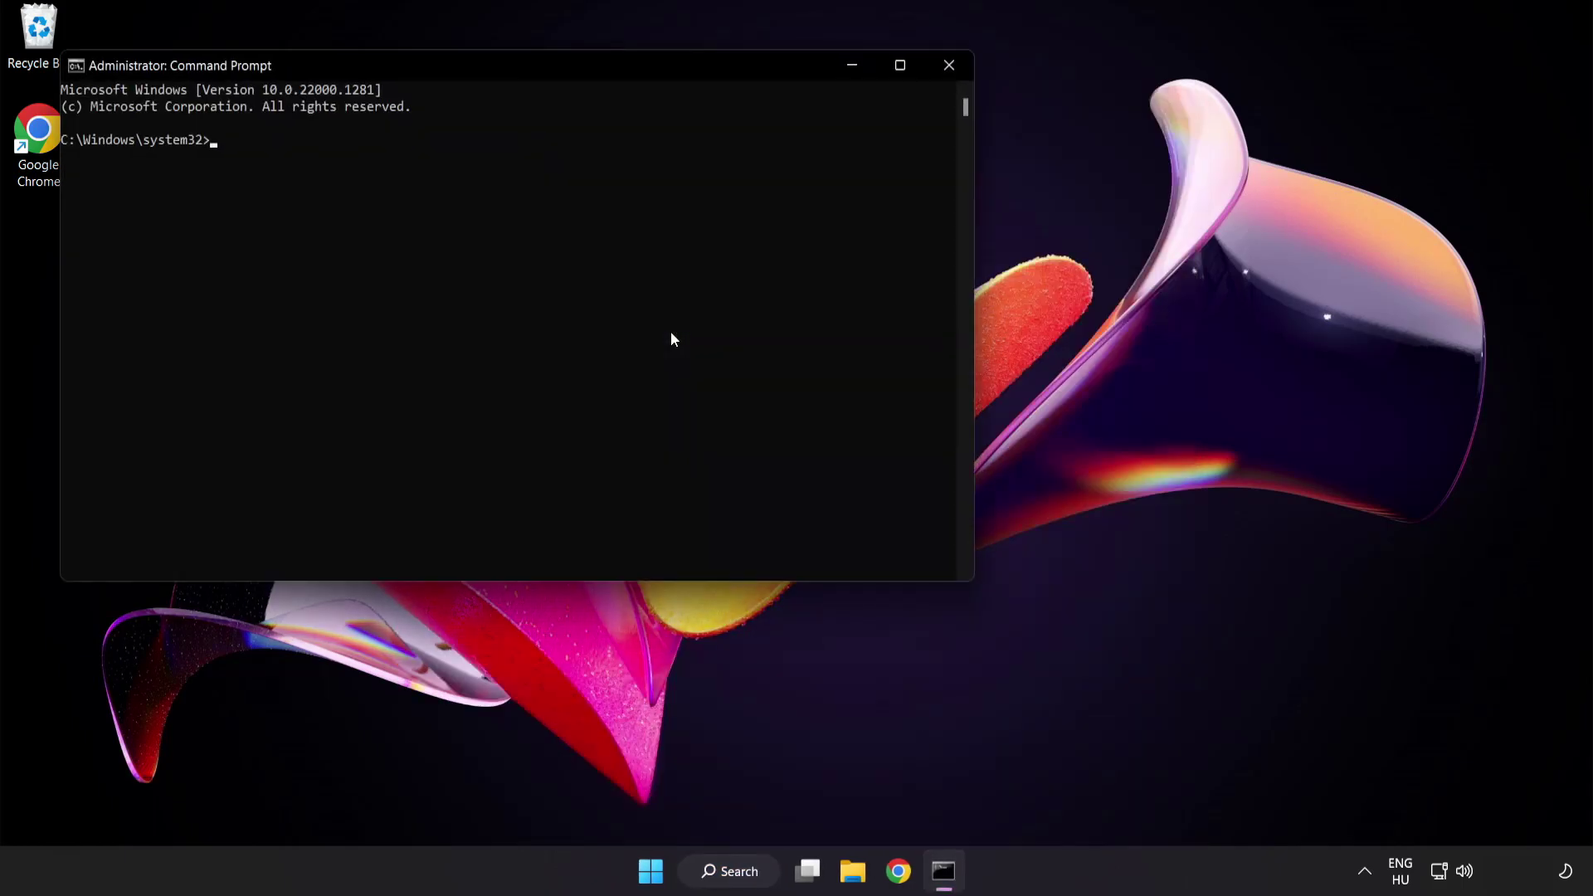
- Scan the Windows system files in Command Prompt with the command sfc /scannow
{"action": "left_click_drag", "start_coordinate": [455, 66], "coordinate": [693, 157]}
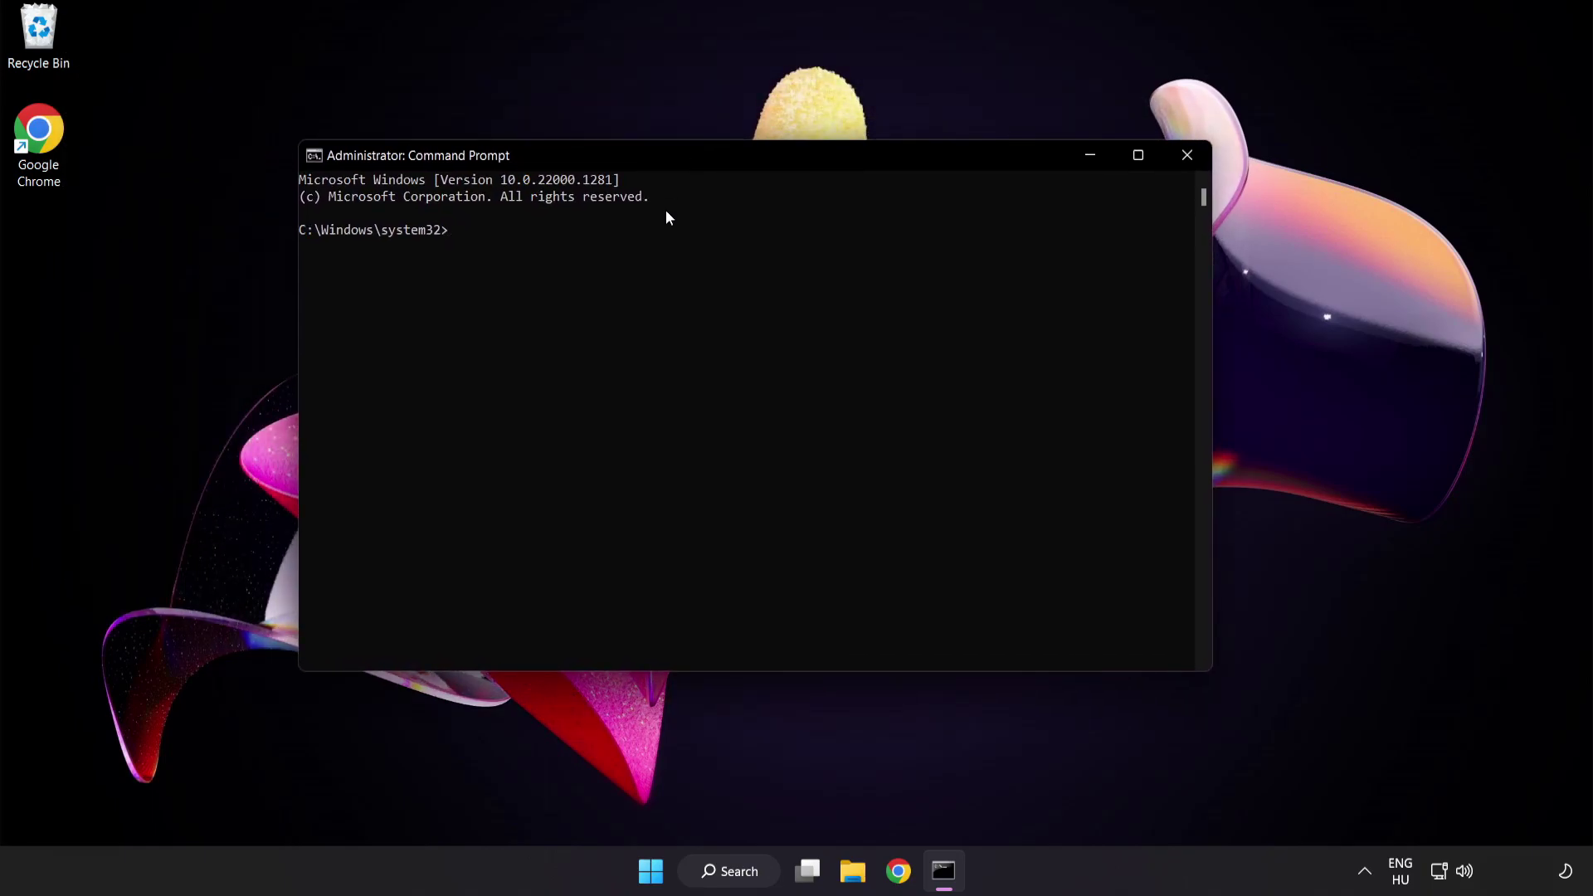
{"action": "type", "text": "sfc"}
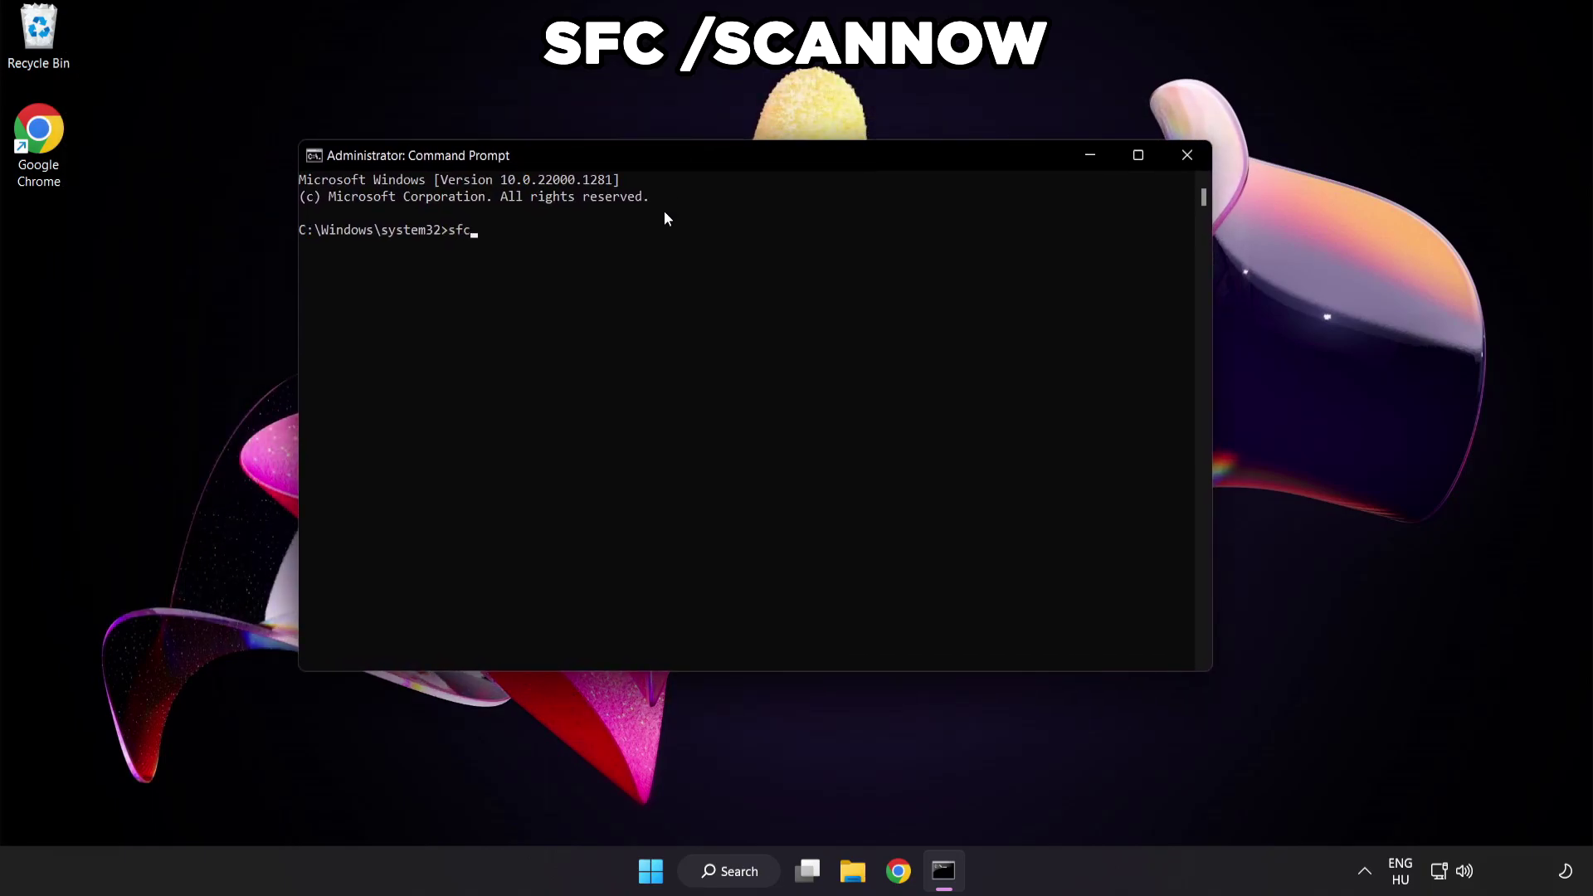
{"action": "type", "text": " /scannow"}
{"action": "key", "text": "Return"}
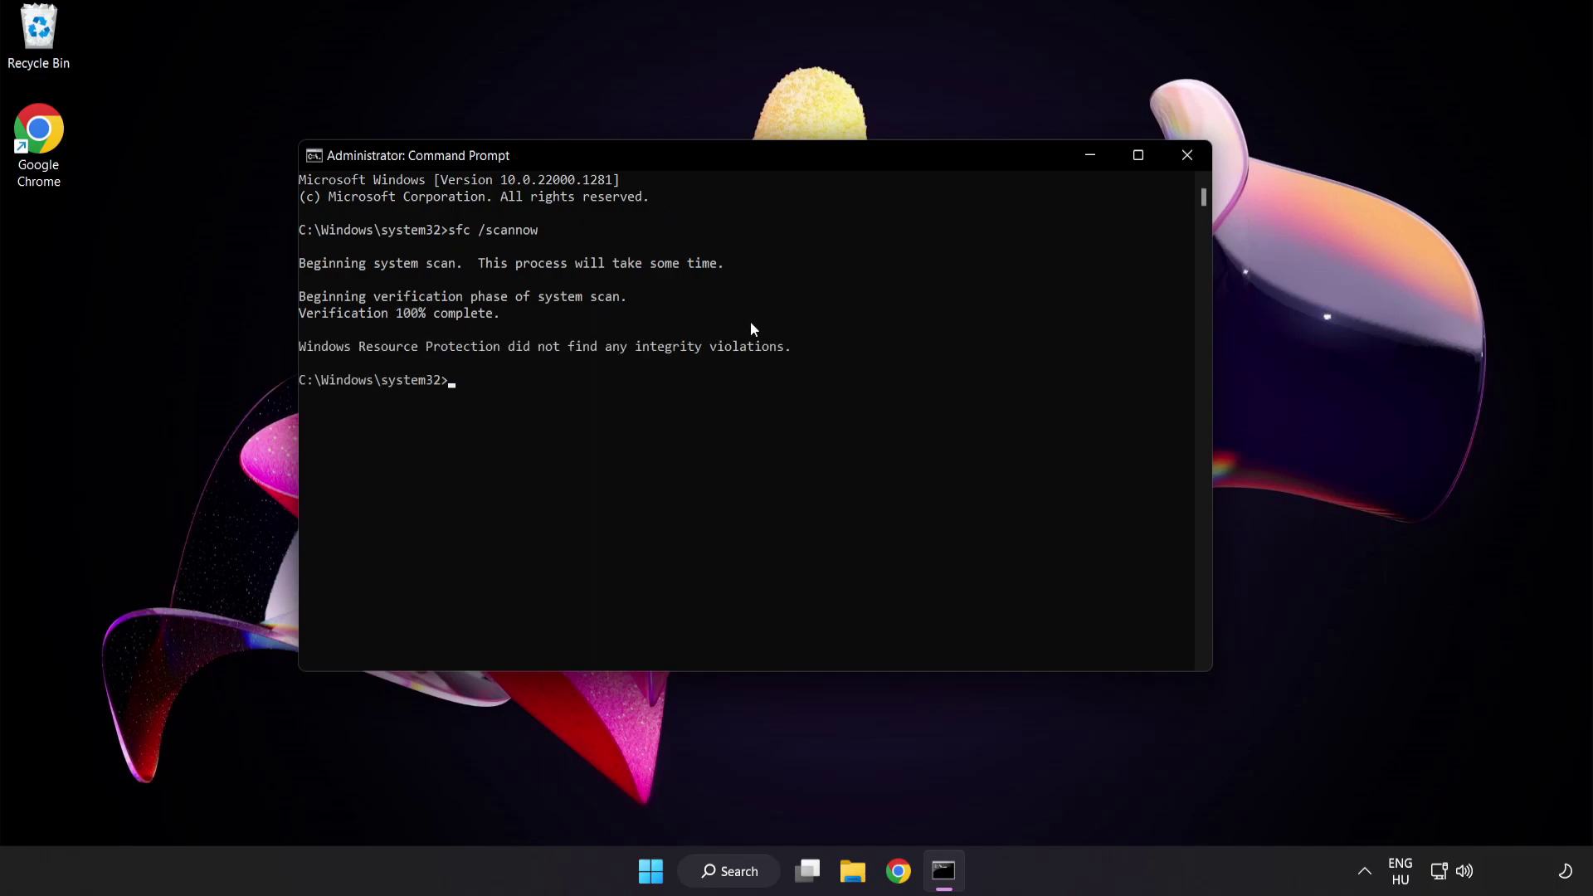
- Close Command Prompt and bring up the power options for restarting the computer
{"action": "left_click", "coordinate": [1187, 156]}
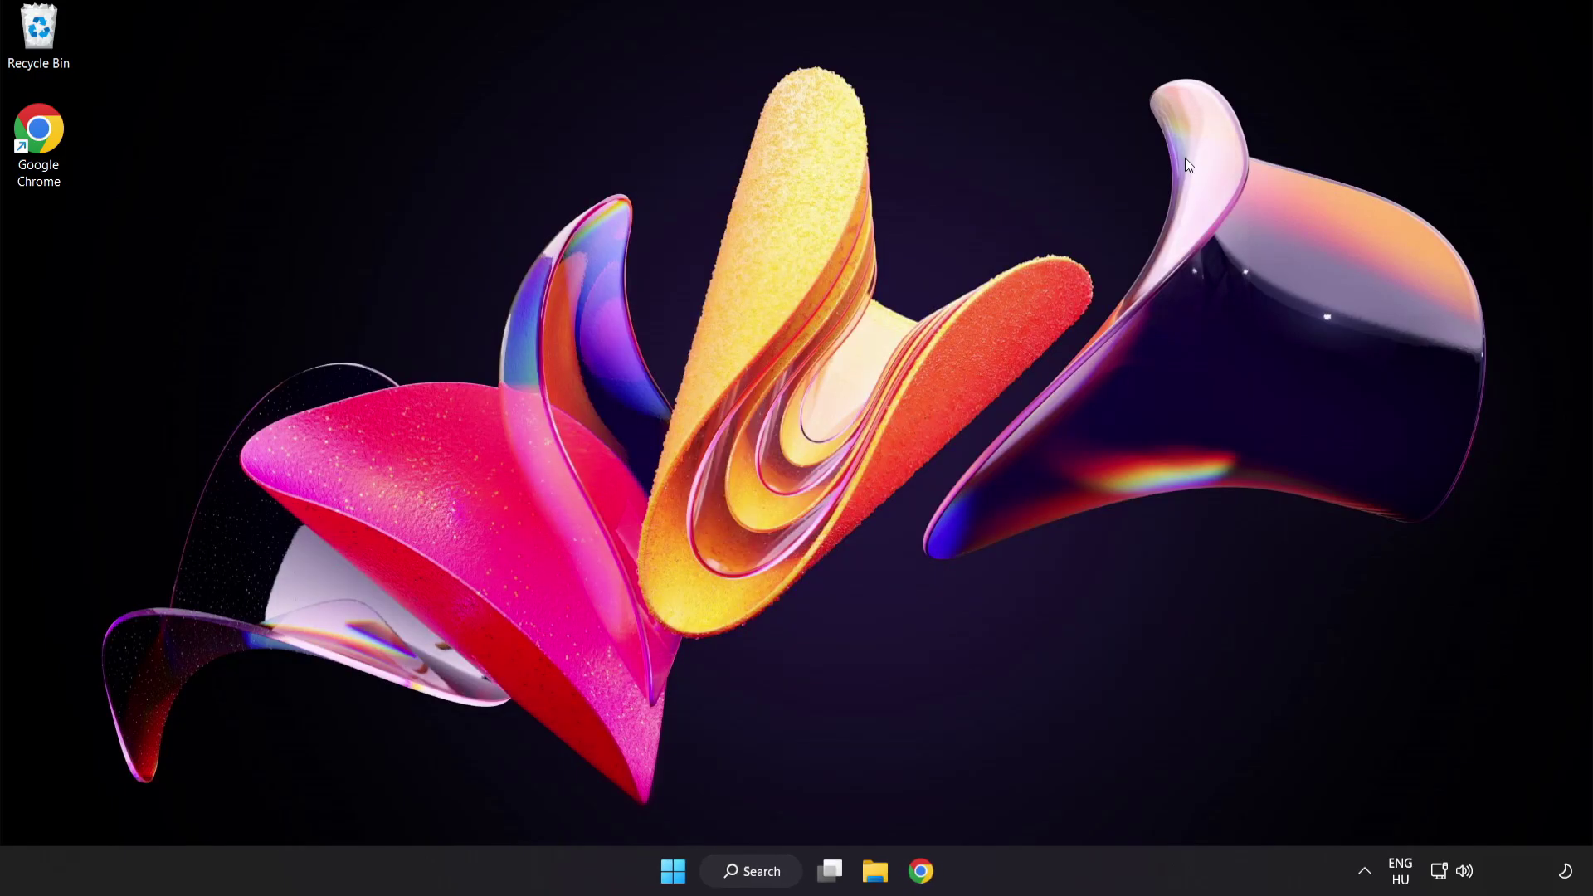
{"action": "left_click", "coordinate": [674, 870]}
{"action": "left_click", "coordinate": [1056, 799]}
- Search Windows for security and open the Windows Security app
{"action": "left_click", "coordinate": [767, 873]}
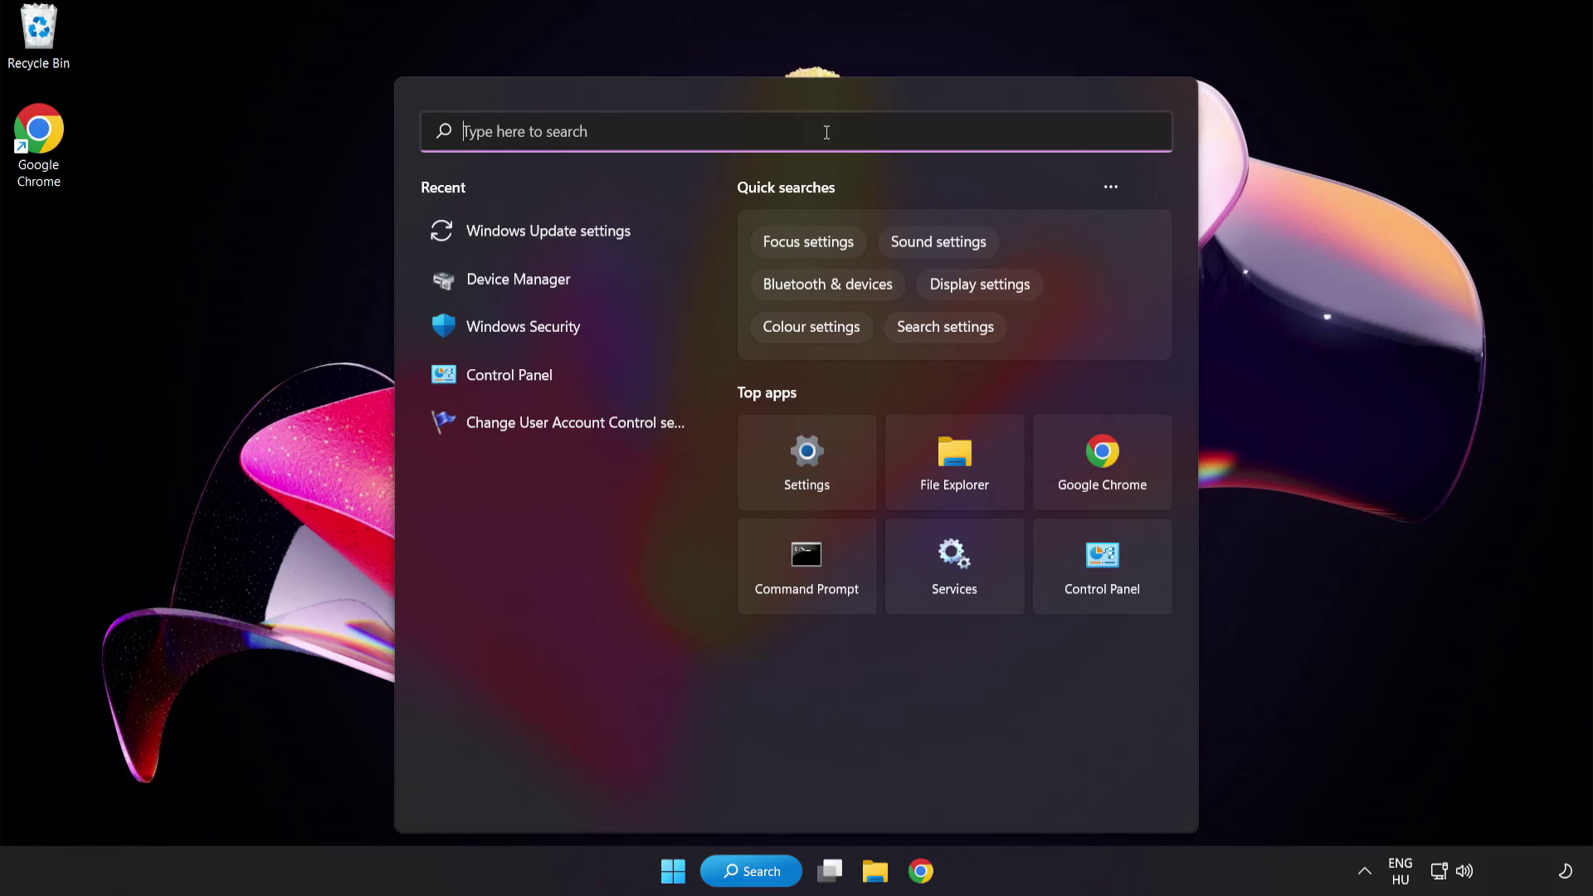
{"action": "type", "text": "securit"}
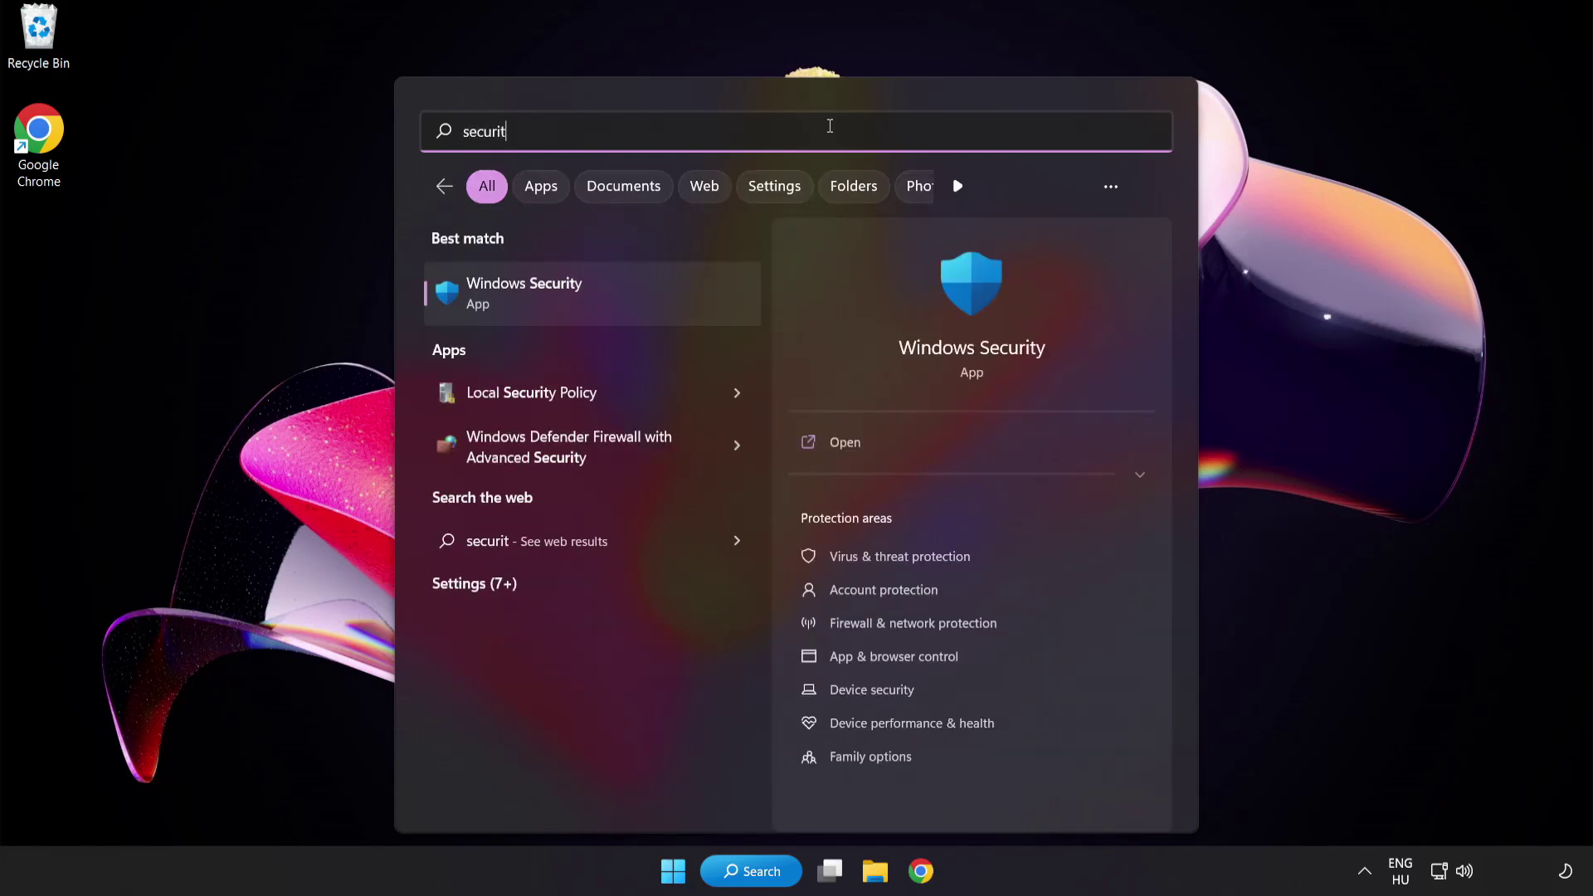
{"action": "type", "text": "y"}
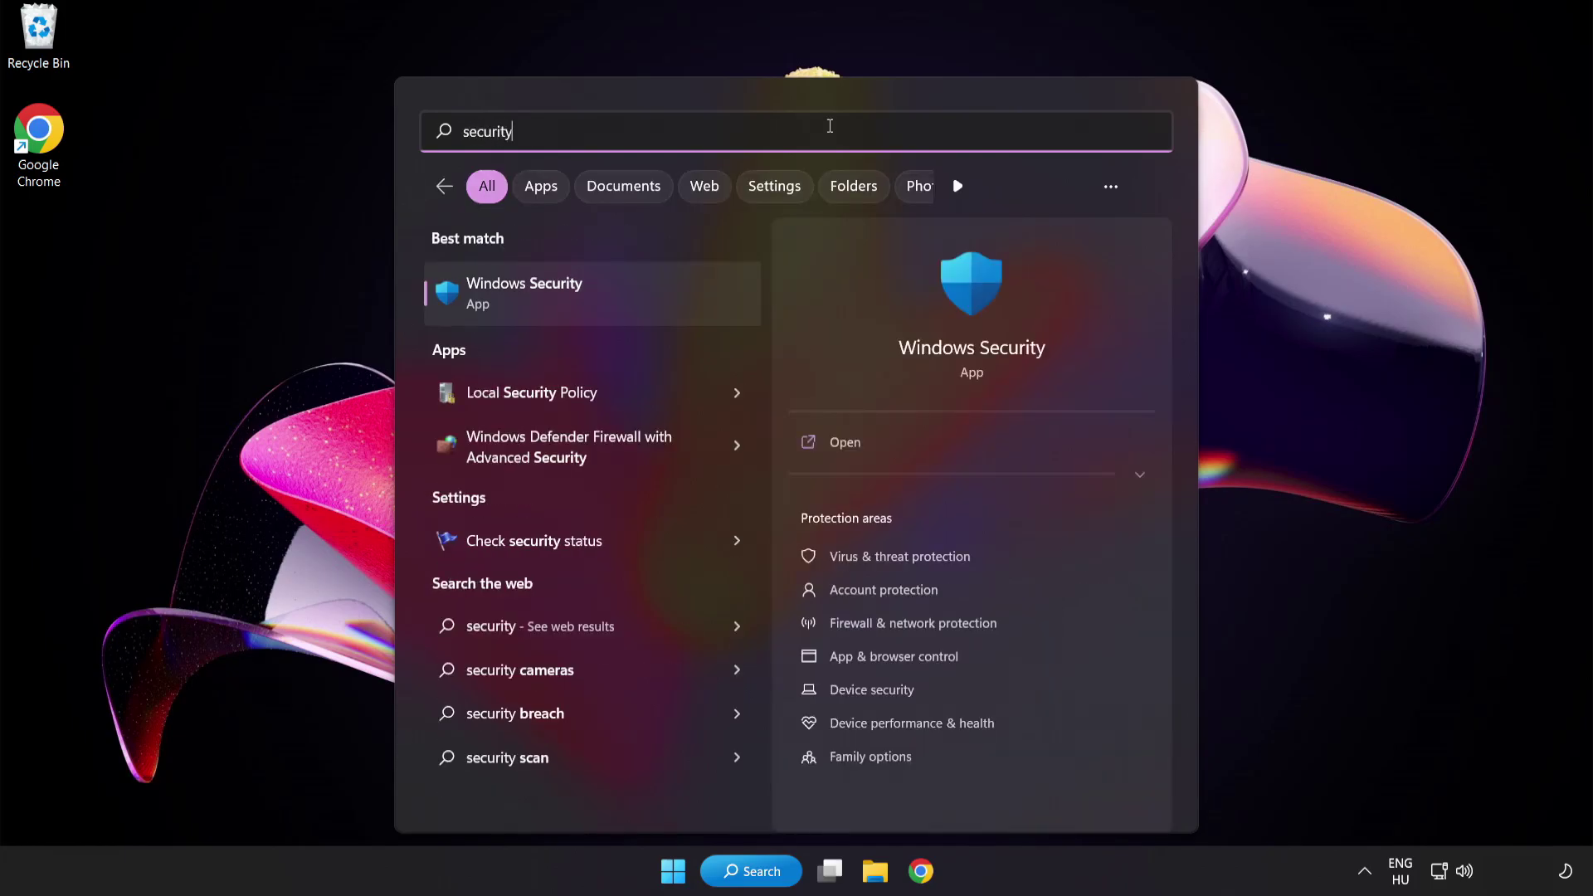
{"action": "left_click", "coordinate": [601, 292]}
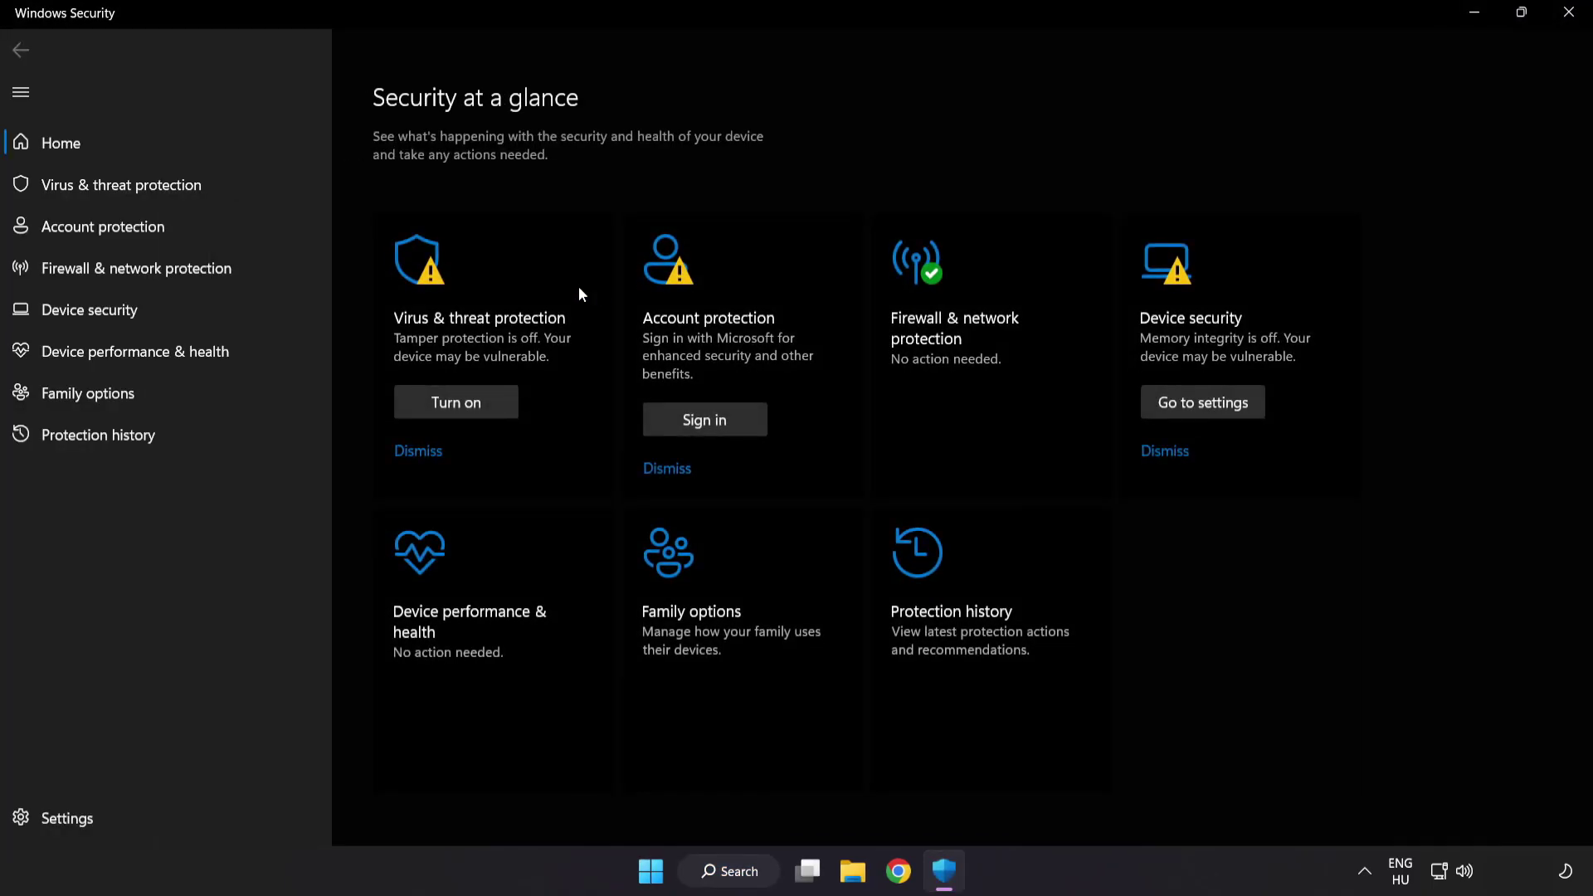
- Open the Microsoft Defender exclusions list within the virus and threat protection settings
{"action": "left_click", "coordinate": [241, 187]}
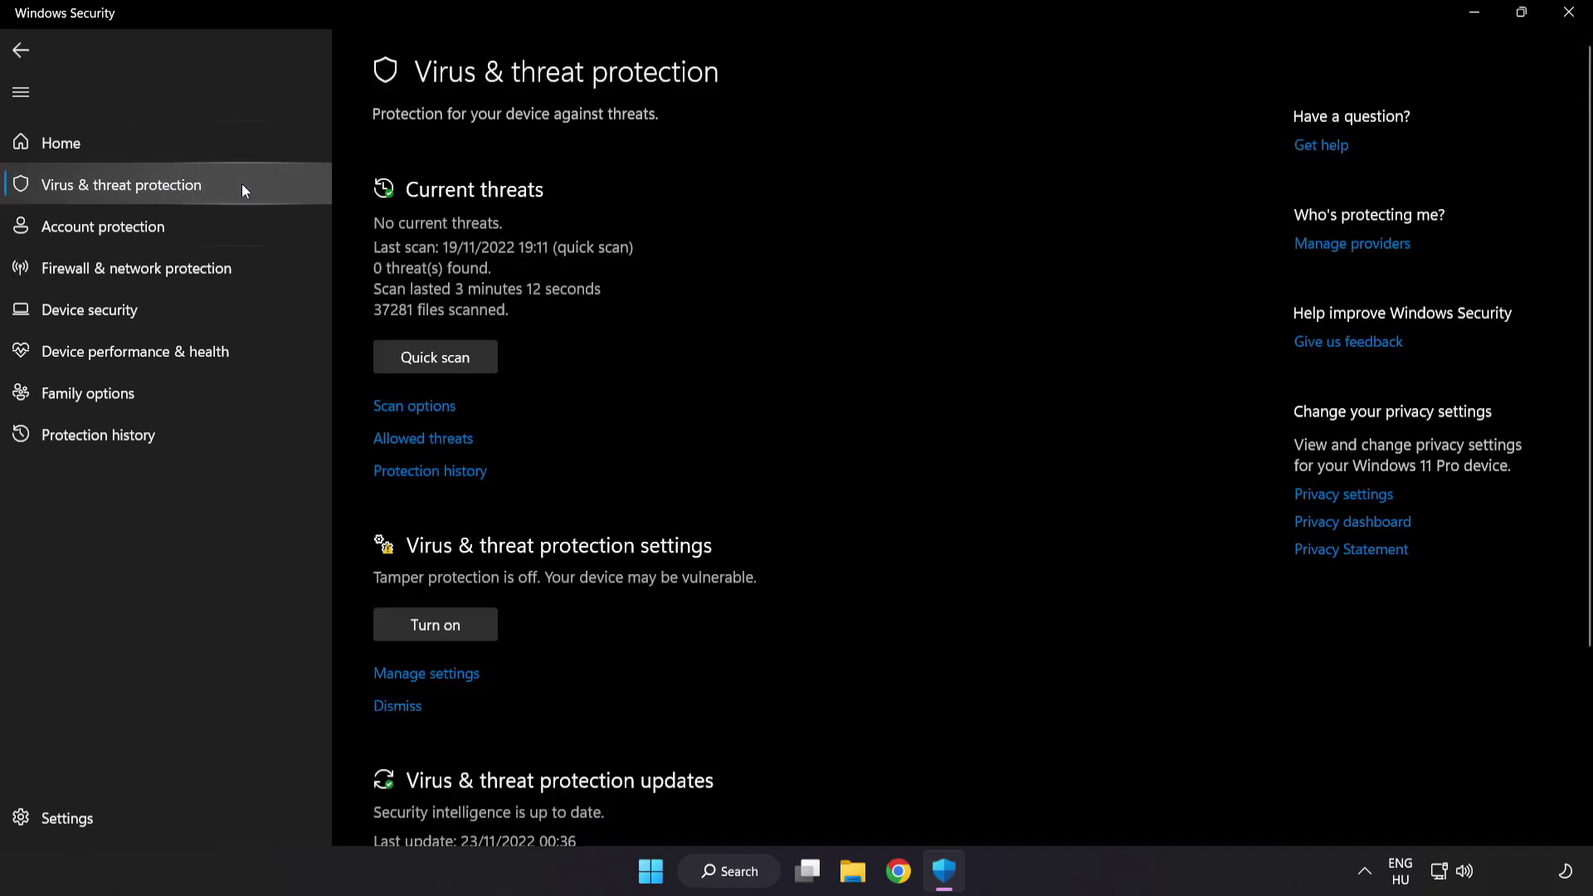
{"action": "scroll", "coordinate": [1006, 240], "scroll_direction": "down", "scroll_amount": 3}
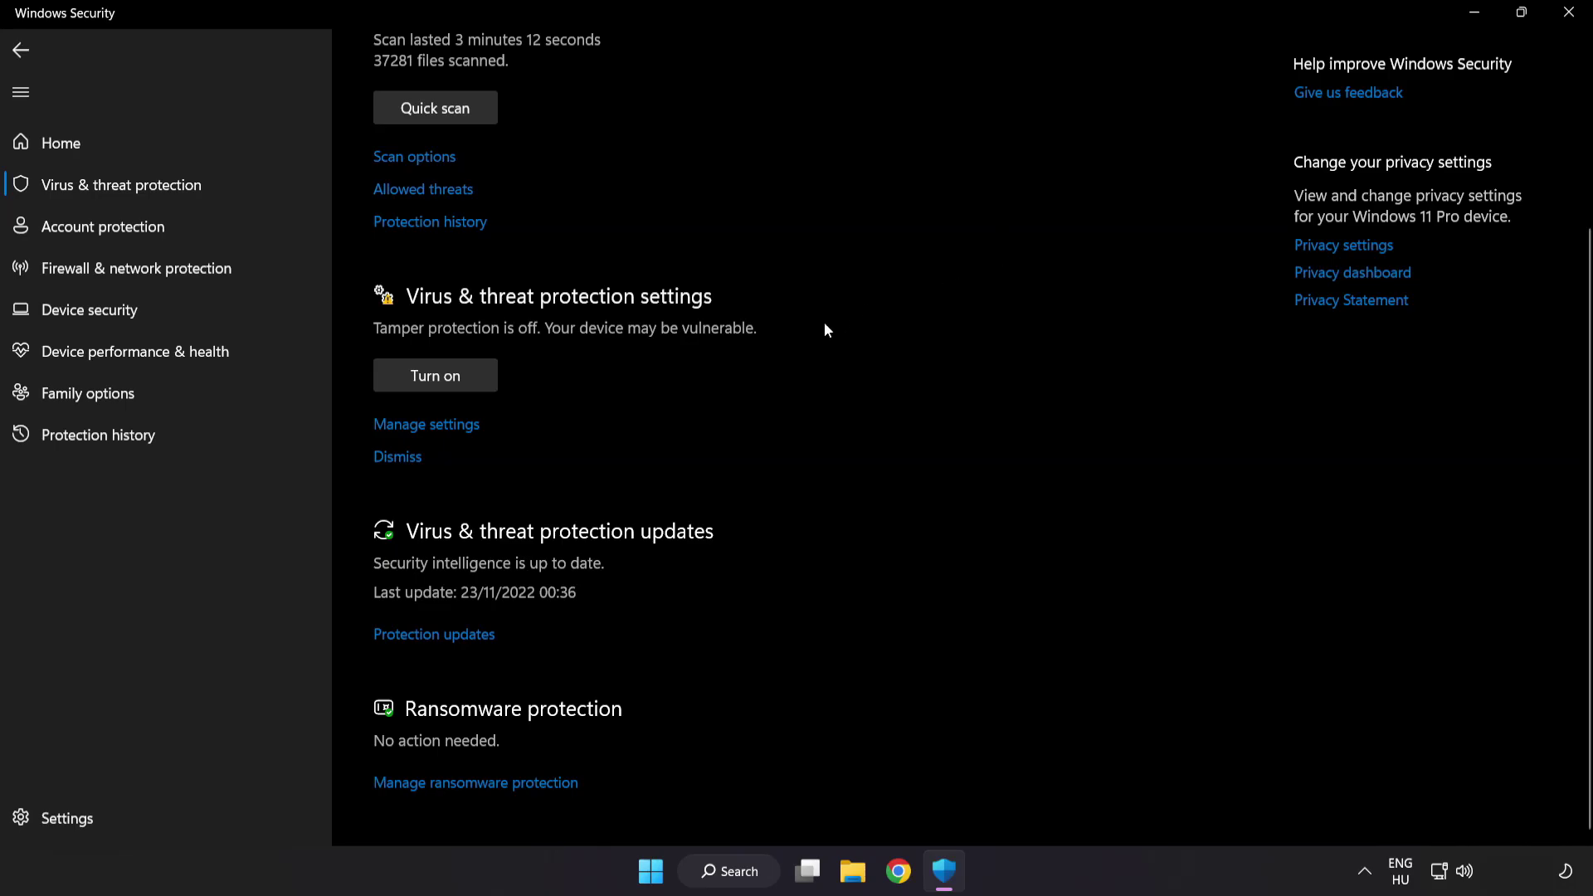
{"action": "left_click", "coordinate": [437, 425]}
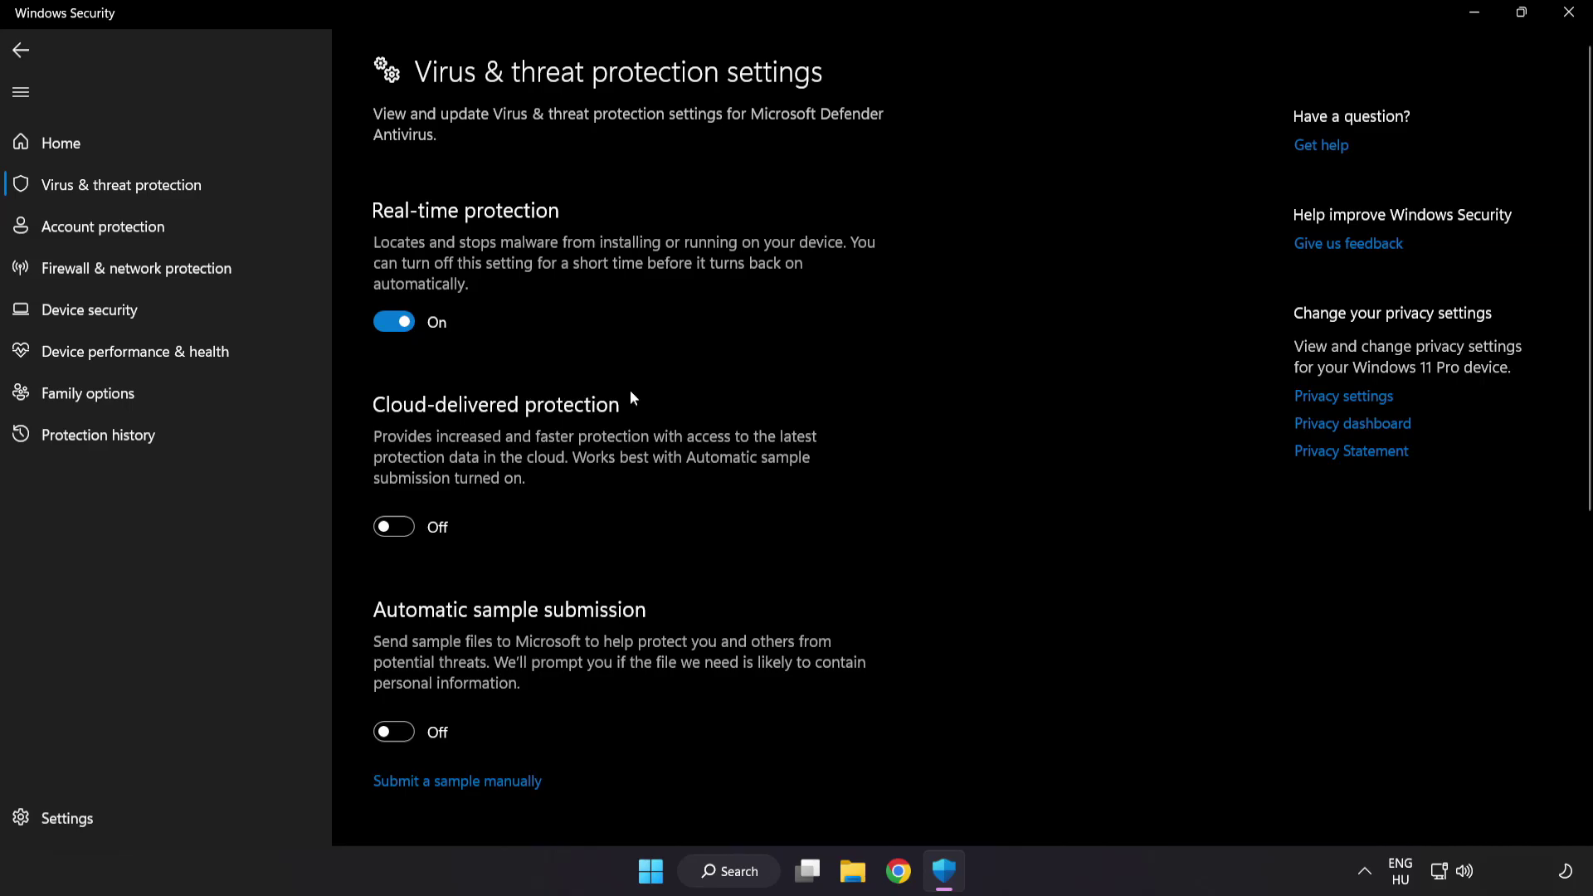
{"action": "scroll", "coordinate": [928, 440], "scroll_direction": "down", "scroll_amount": 6}
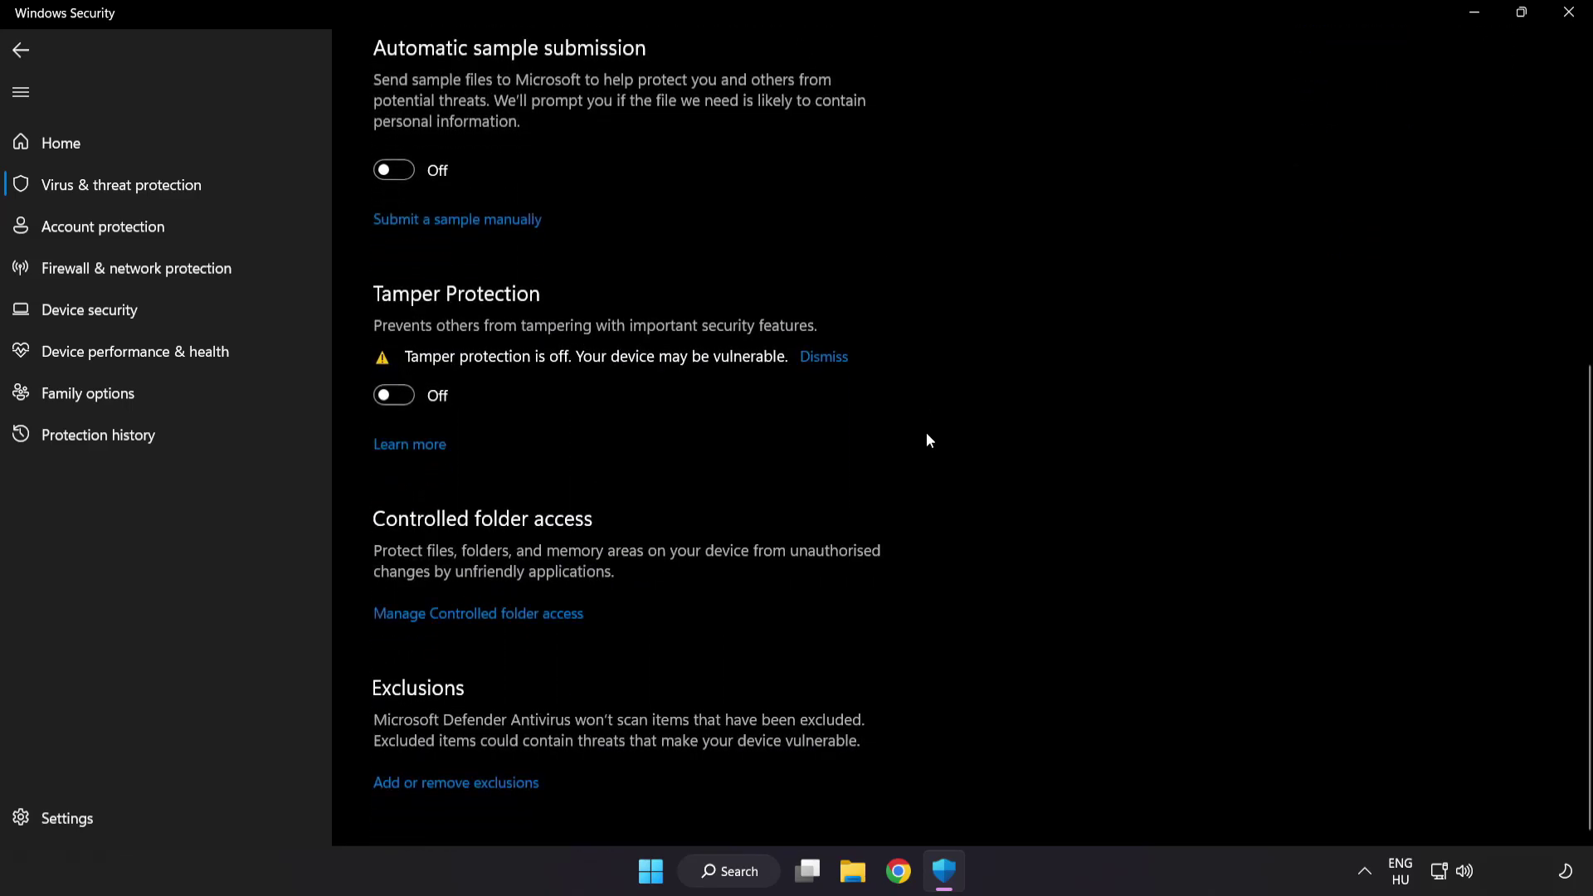
{"action": "left_click", "coordinate": [462, 784]}
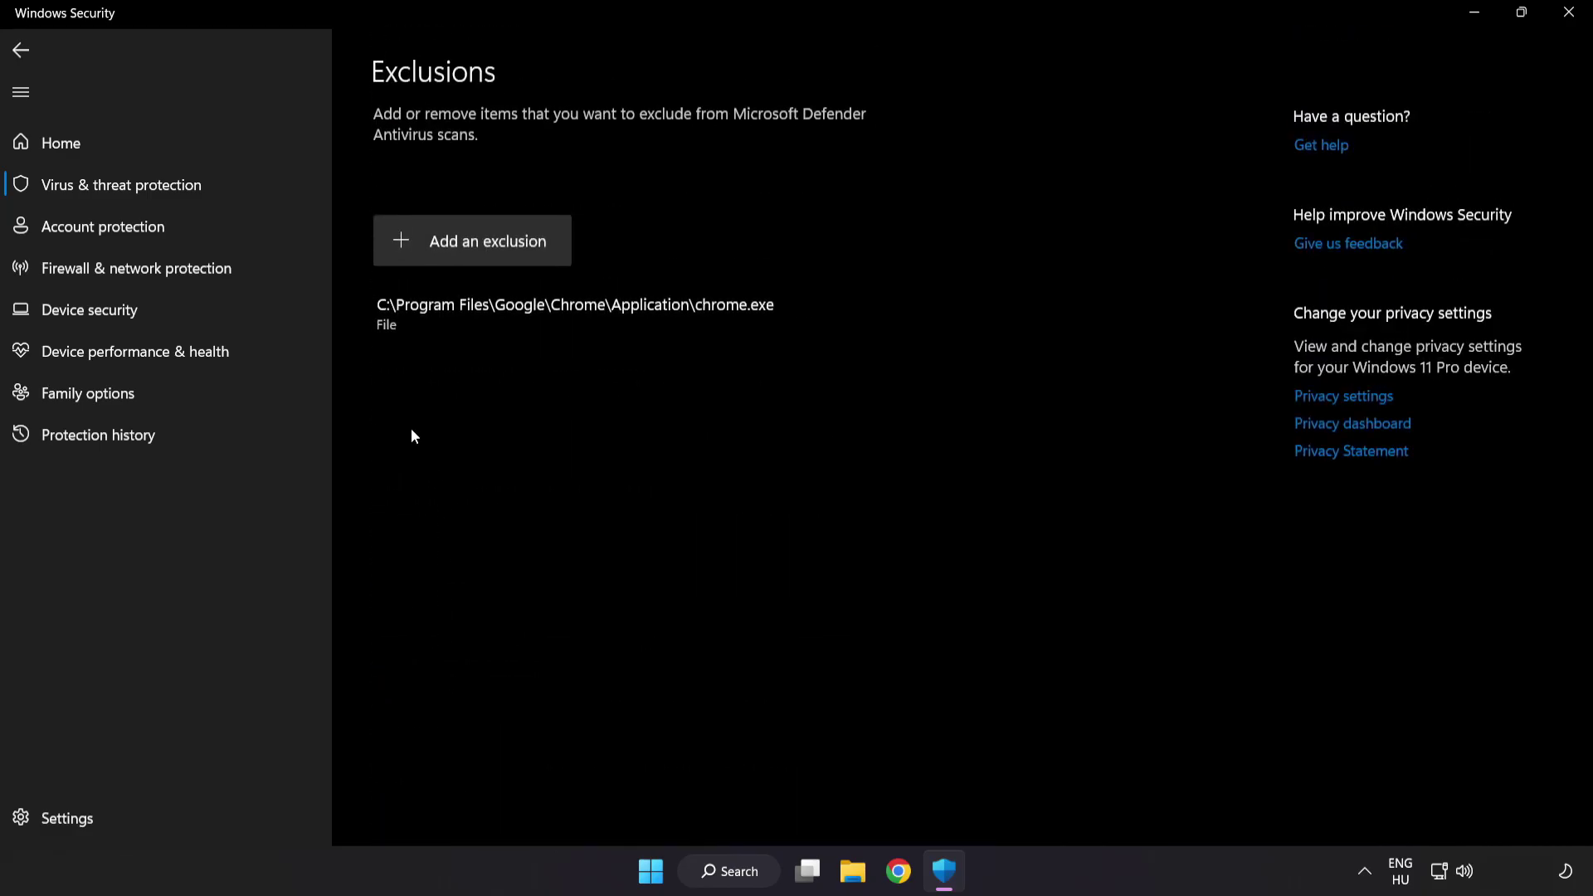
- Choose the NOT WORKING APP shortcut in C:\Program Files (x86)\NOT WORKING APP as a file exclusion
{"action": "left_click", "coordinate": [478, 259]}
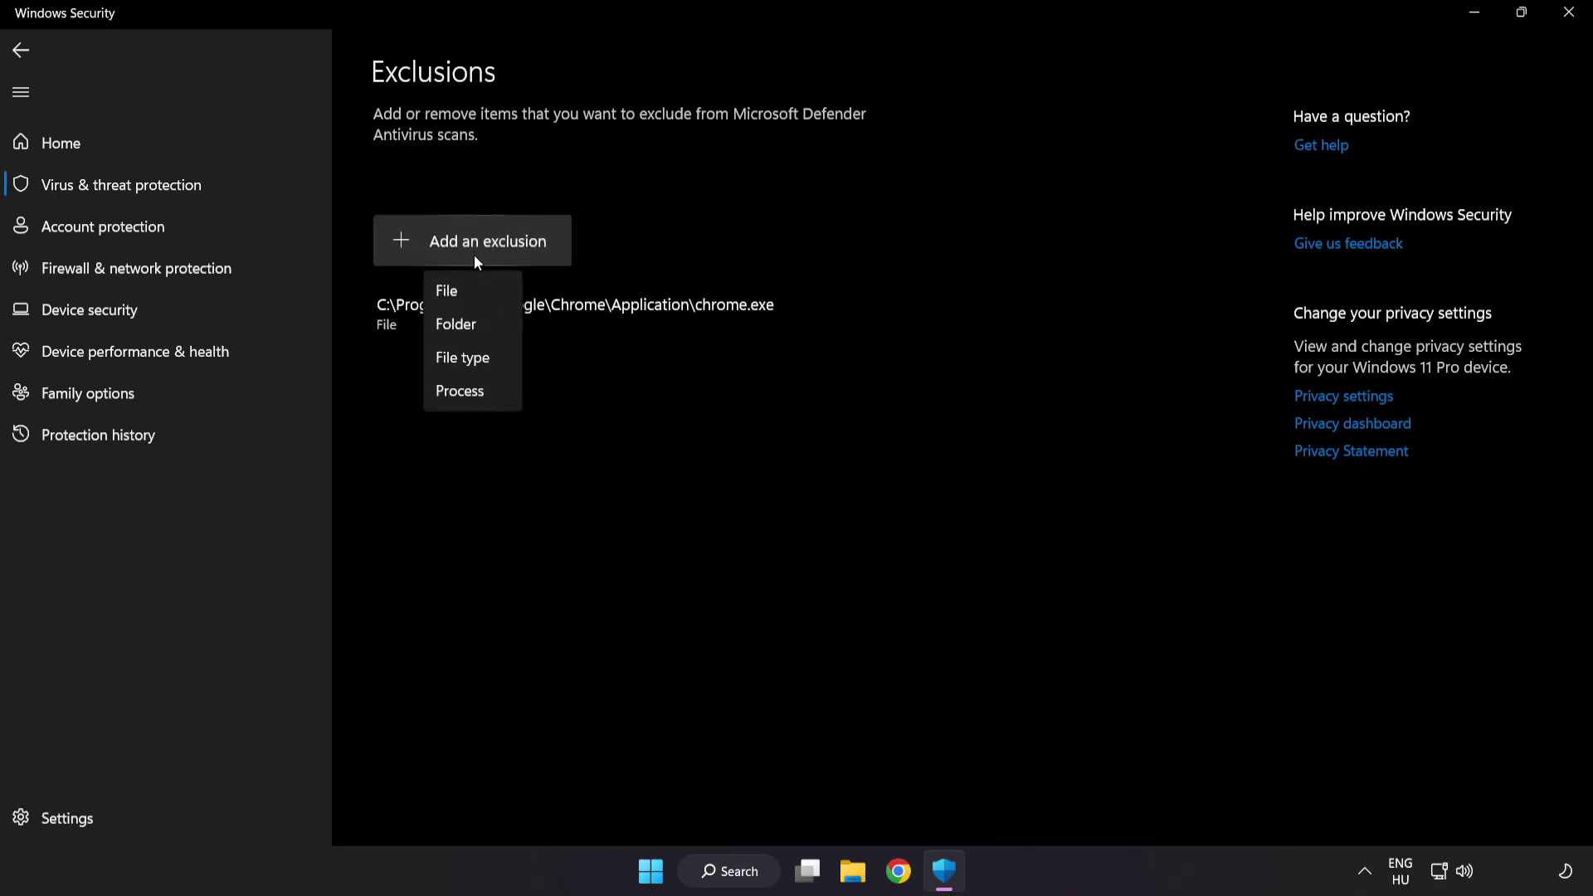
{"action": "left_click", "coordinate": [463, 297]}
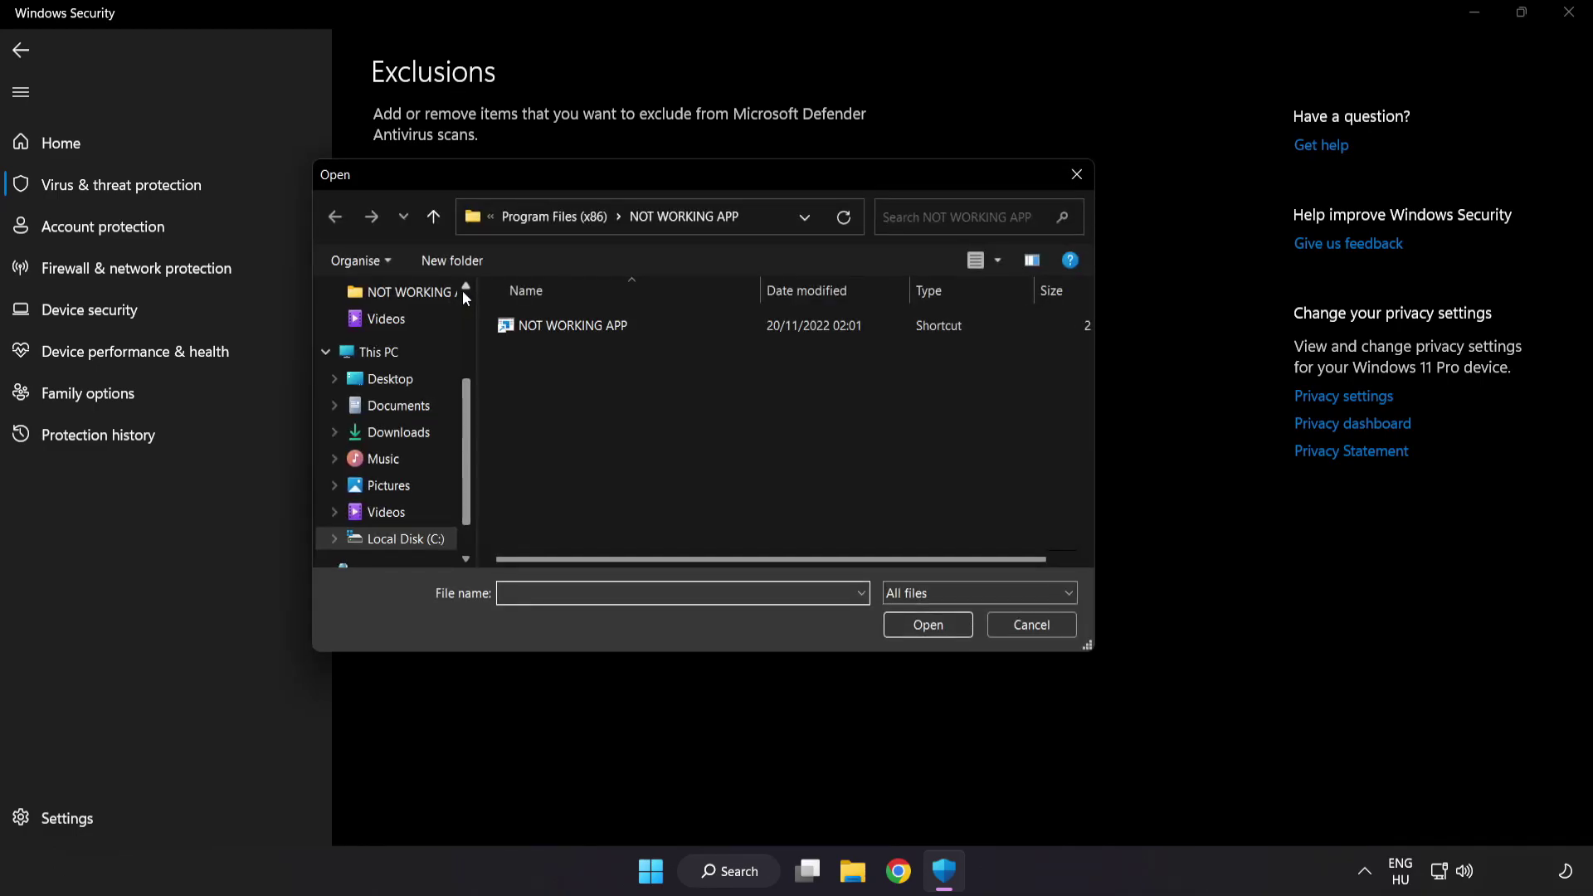
{"action": "left_click", "coordinate": [512, 219]}
{"action": "left_click", "coordinate": [518, 217]}
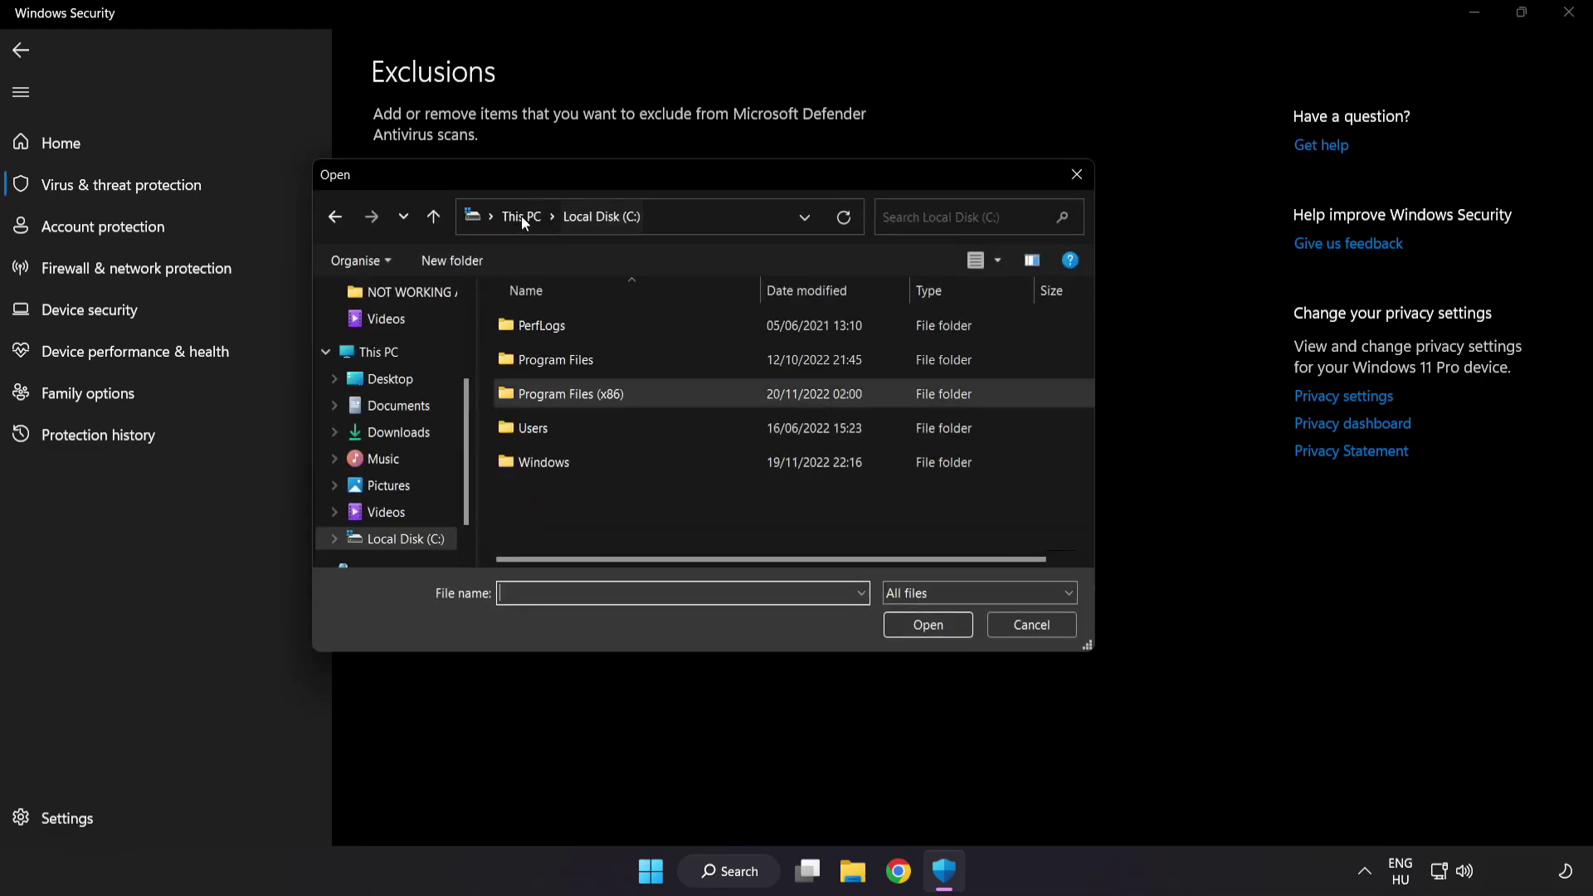
{"action": "left_click", "coordinate": [526, 216]}
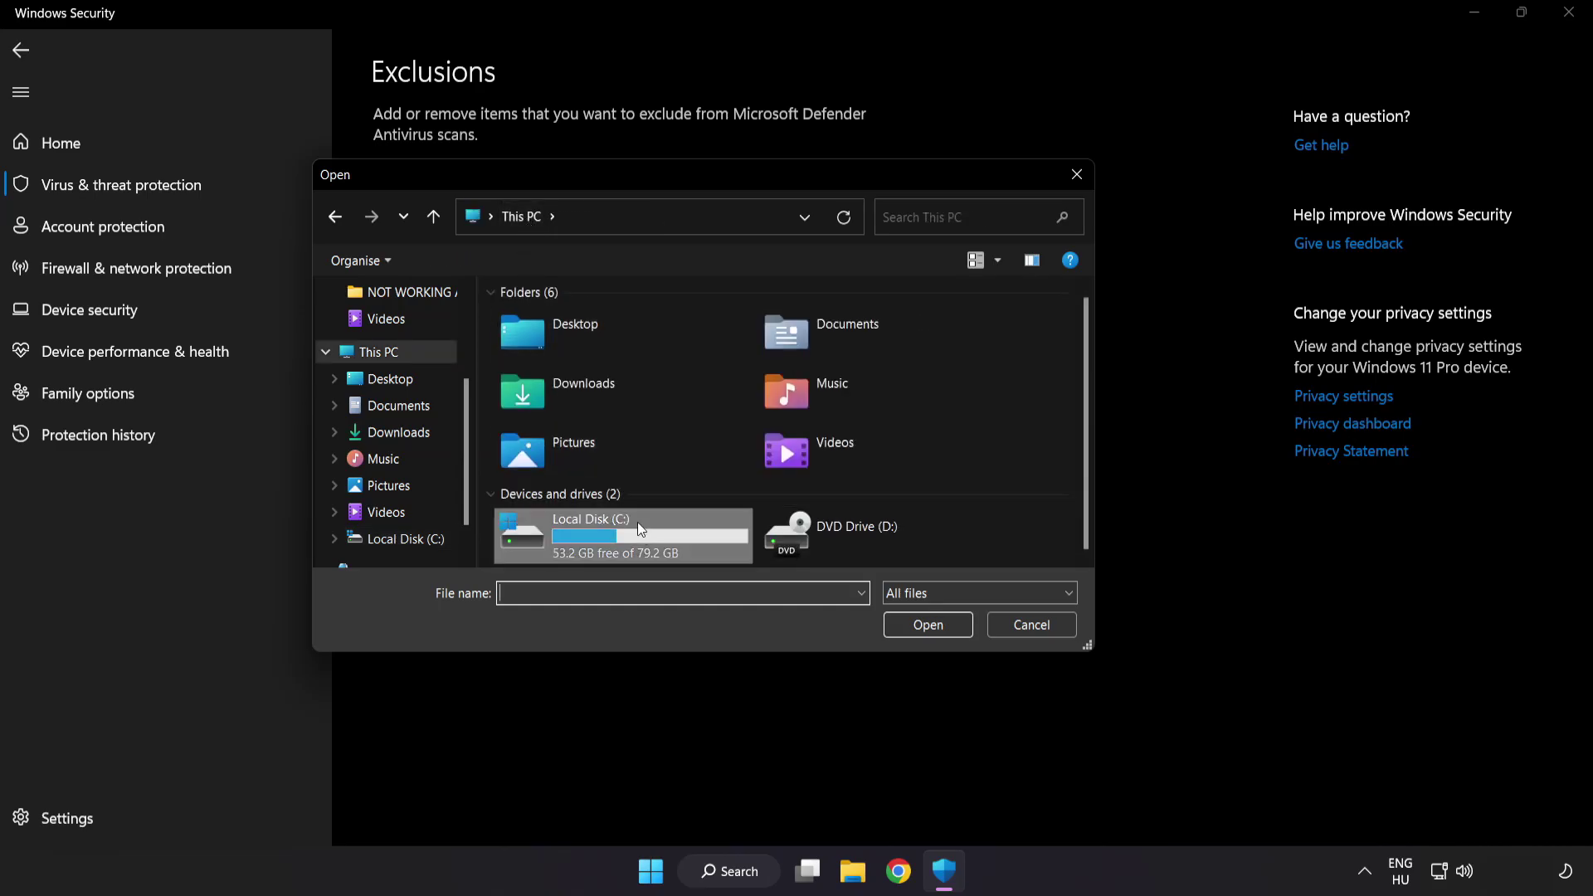
{"action": "double_click", "coordinate": [594, 544]}
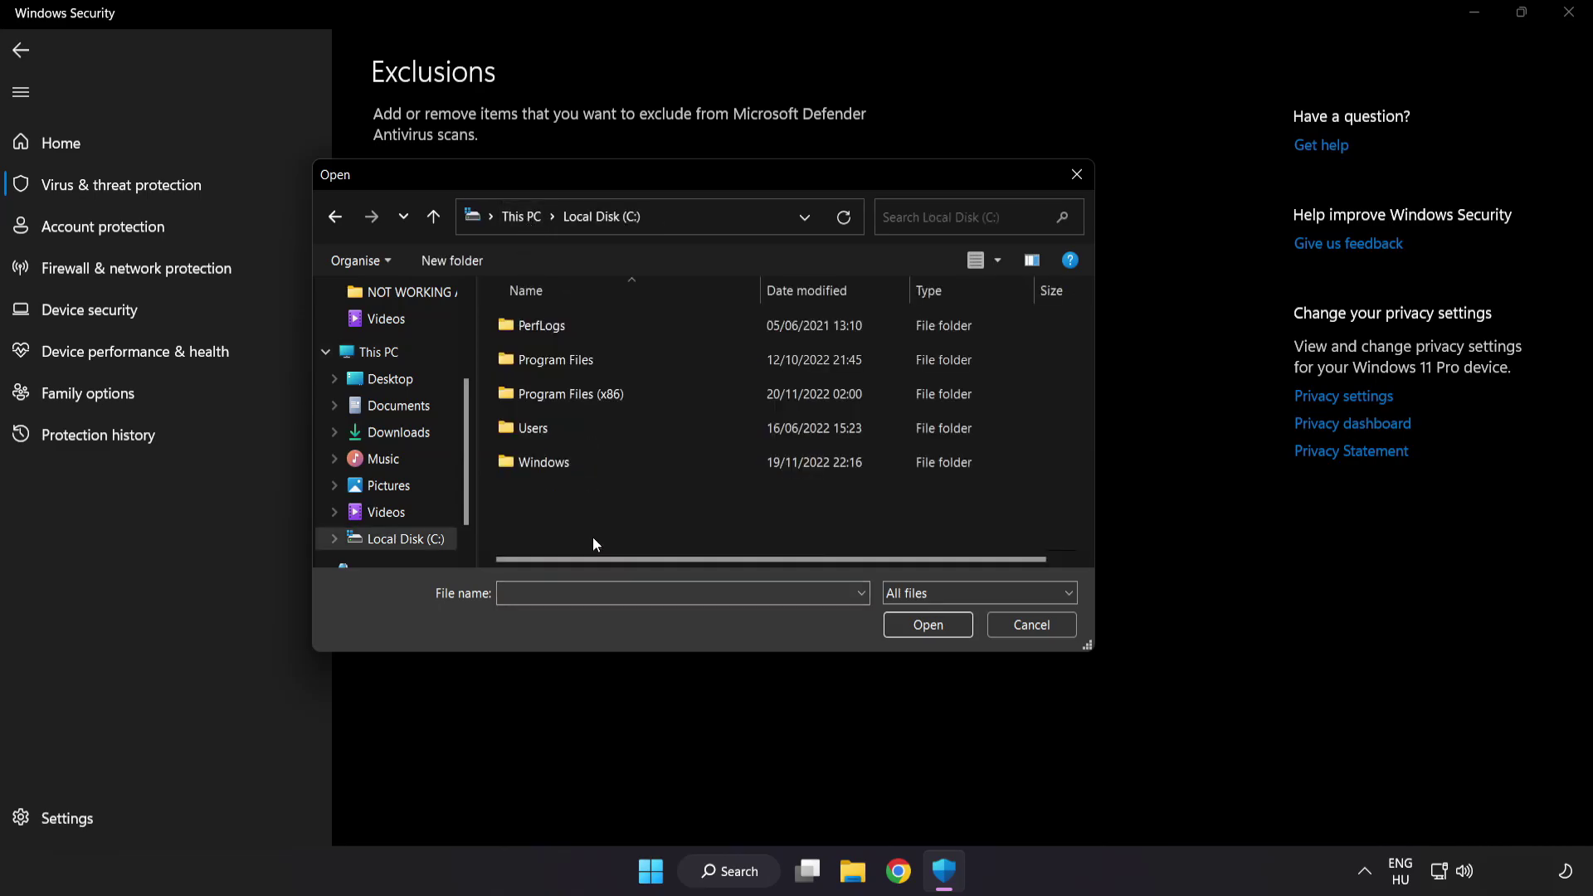
{"action": "double_click", "coordinate": [611, 385]}
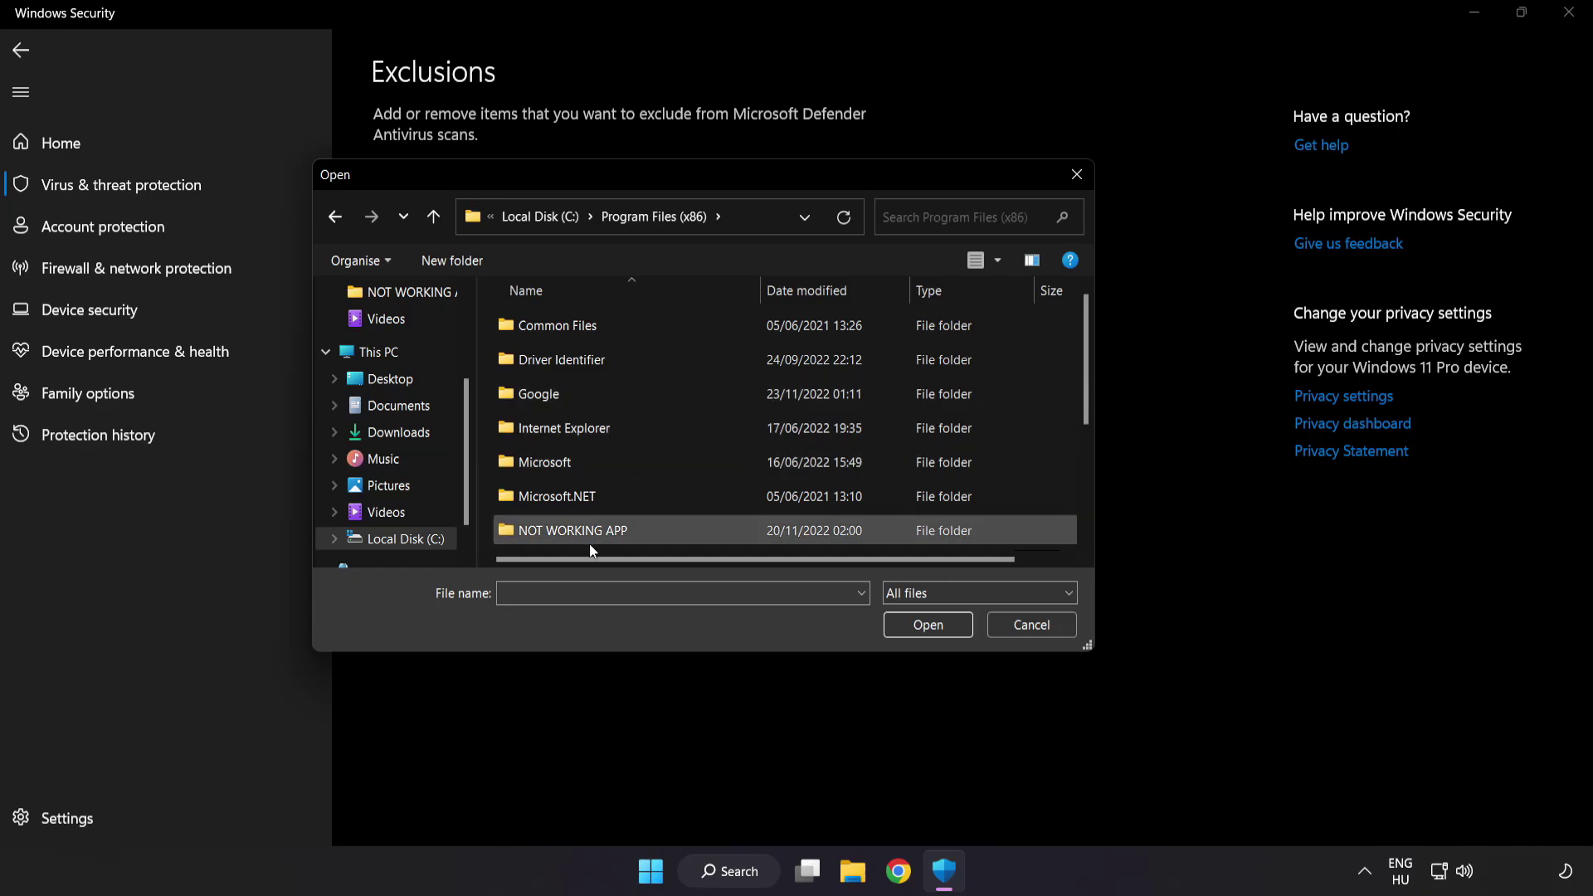
{"action": "scroll", "coordinate": [589, 523], "scroll_direction": "down", "scroll_amount": 1}
{"action": "left_click", "coordinate": [633, 432]}
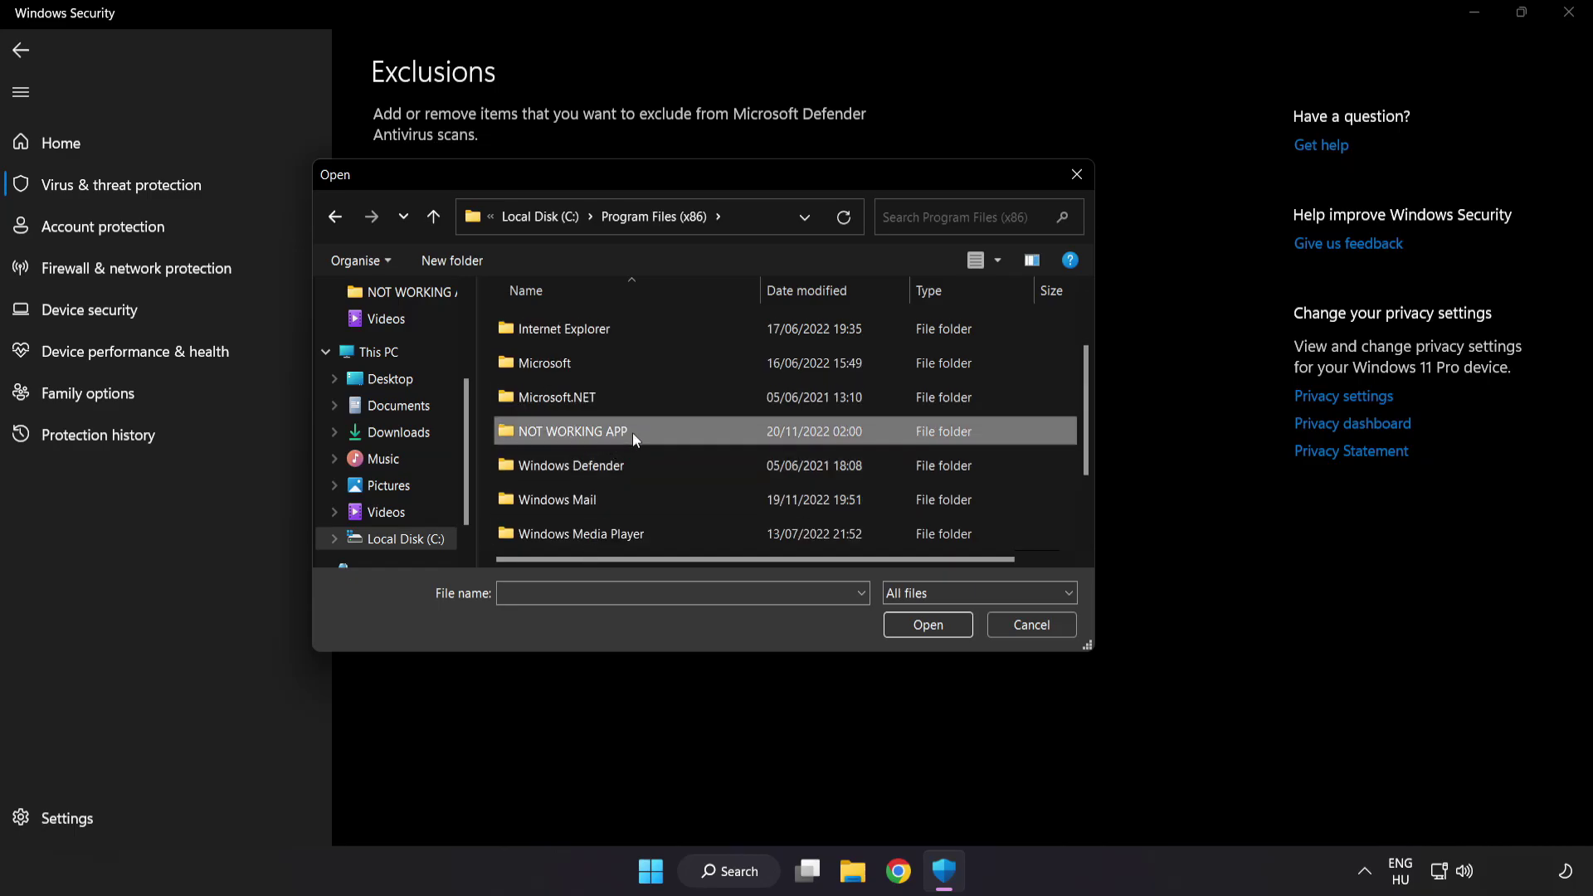
{"action": "double_click", "coordinate": [632, 432]}
{"action": "left_click", "coordinate": [584, 332]}
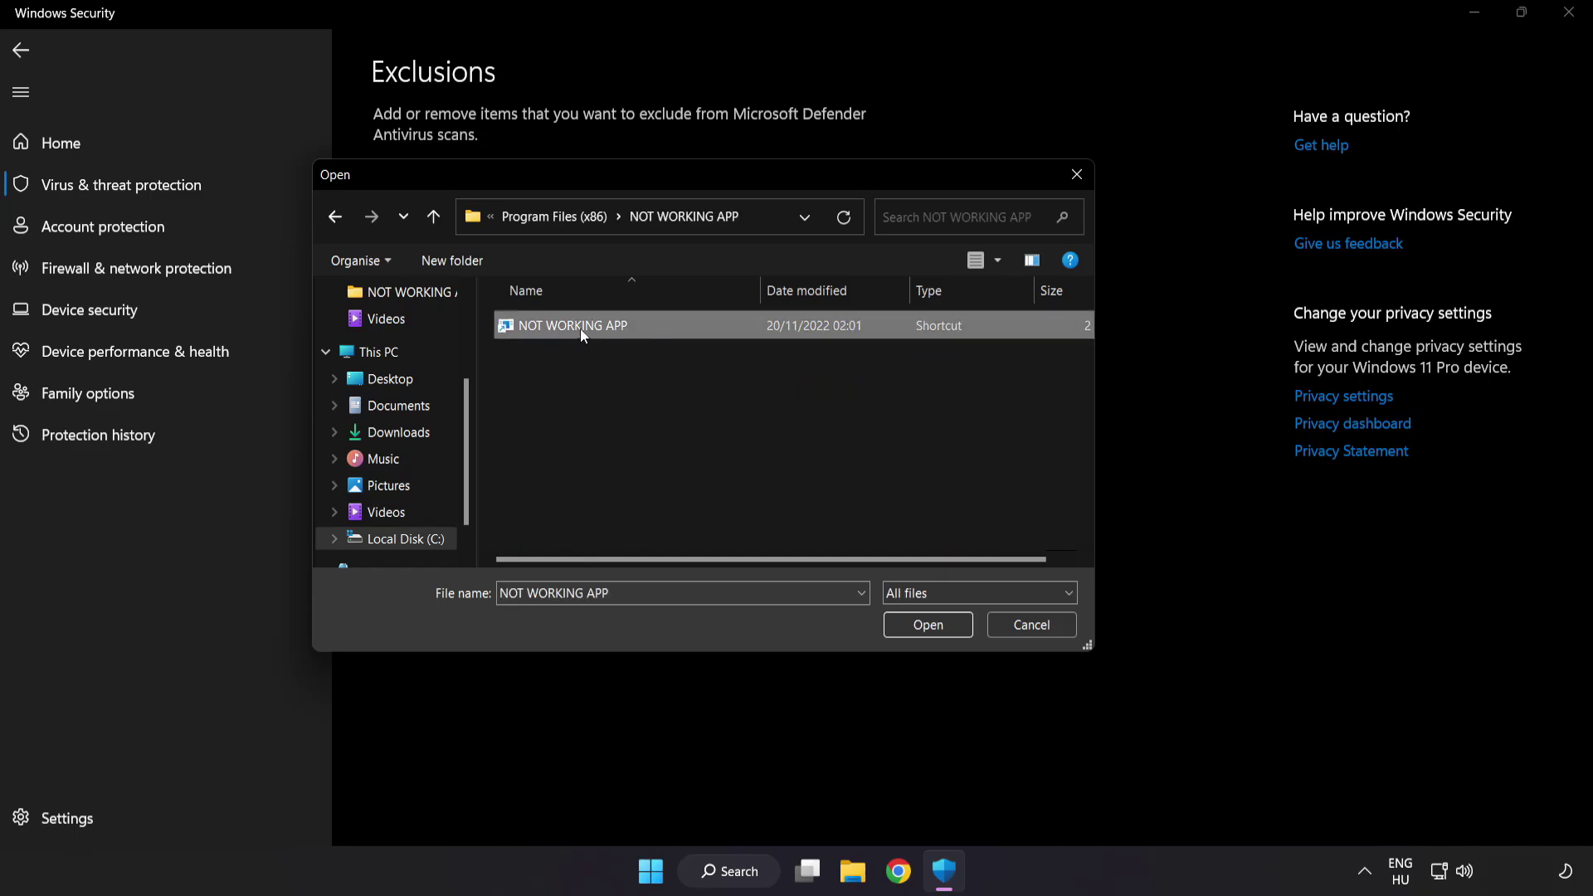
{"action": "left_click", "coordinate": [930, 631]}
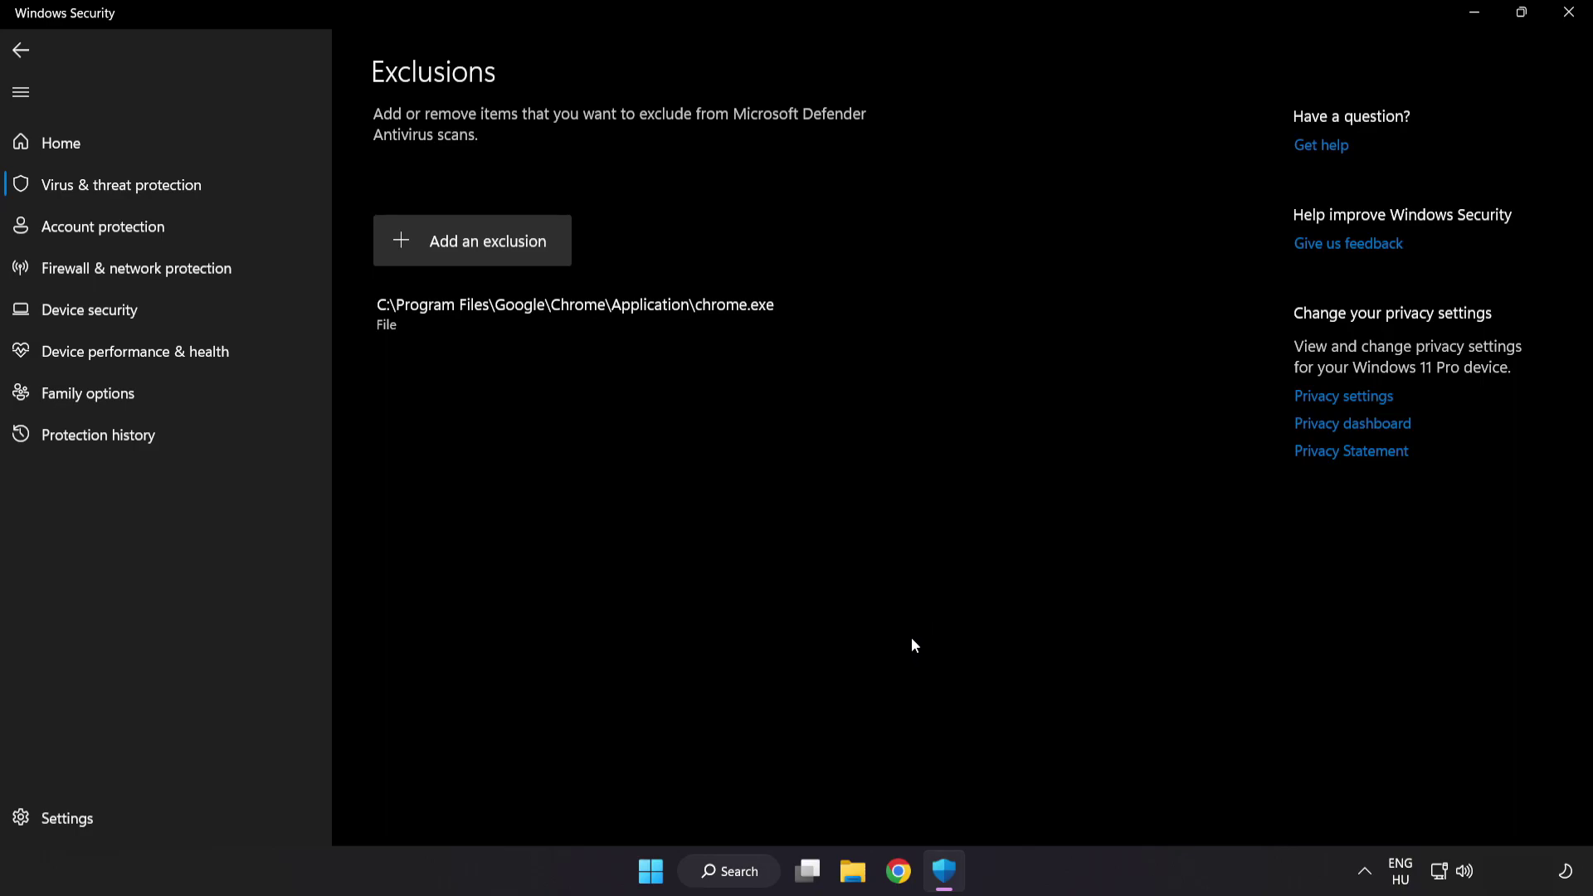
- Close Windows Security and display the sleep, shut down and restart options
{"action": "left_click", "coordinate": [1565, 26]}
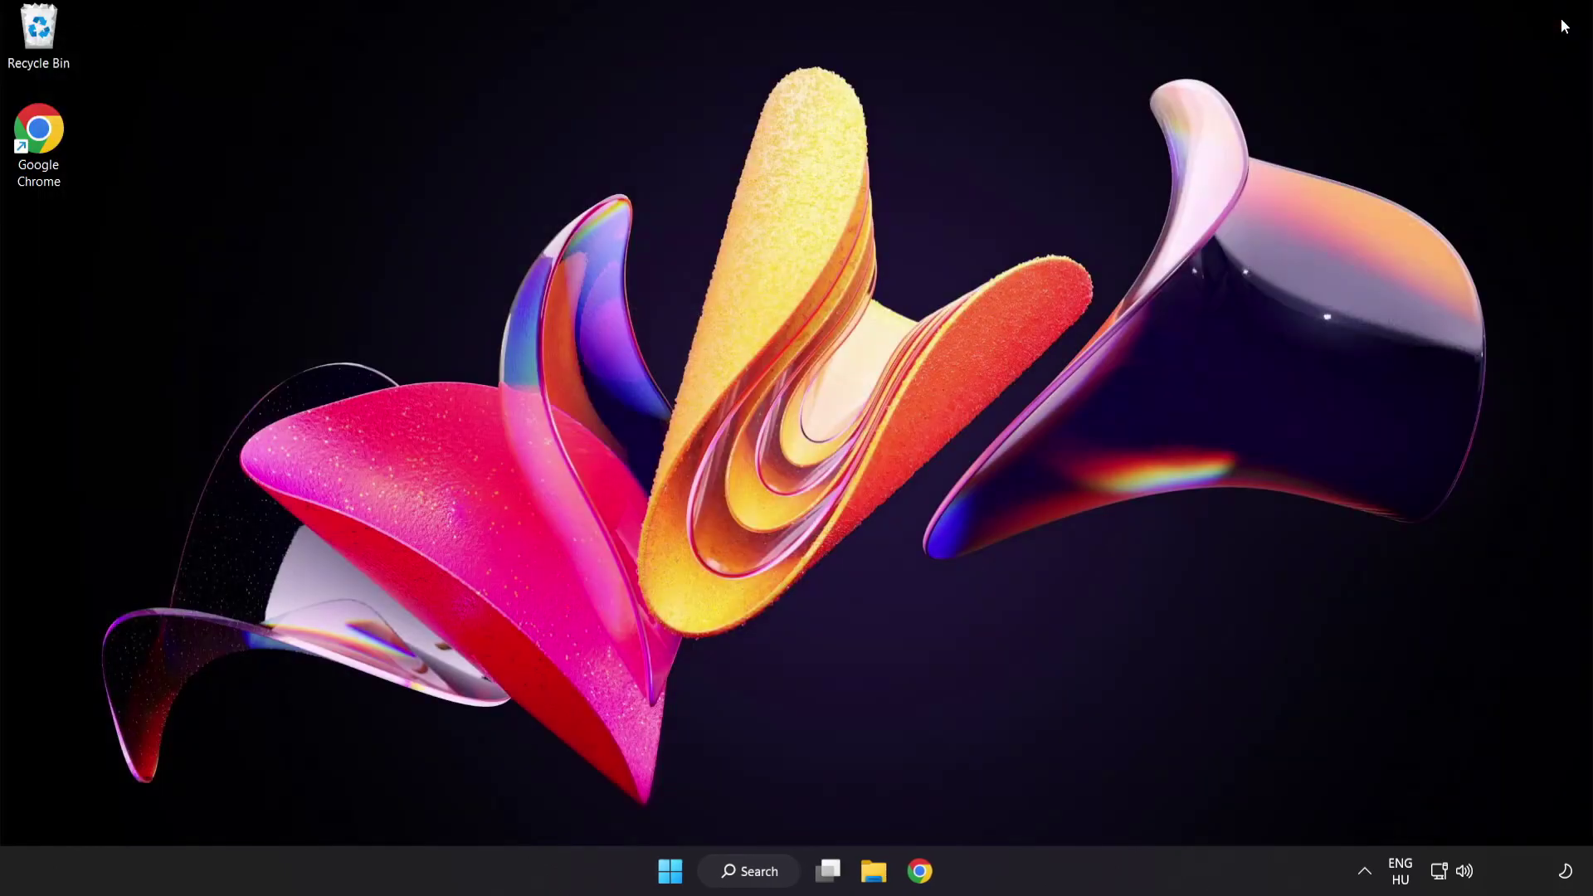
{"action": "left_click", "coordinate": [671, 873]}
{"action": "left_click", "coordinate": [1059, 800]}
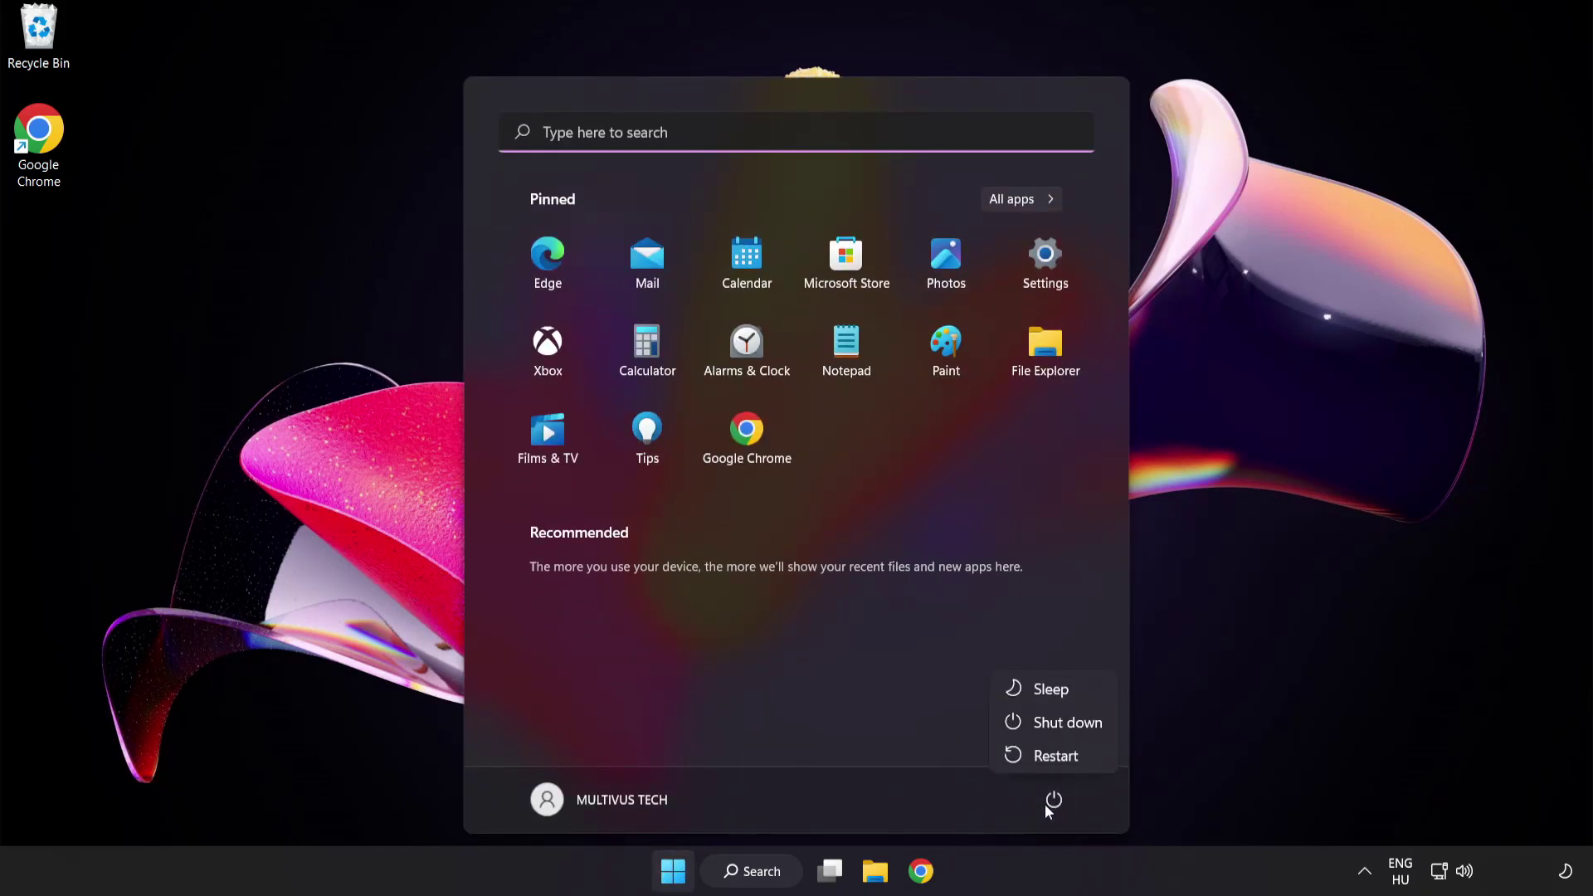